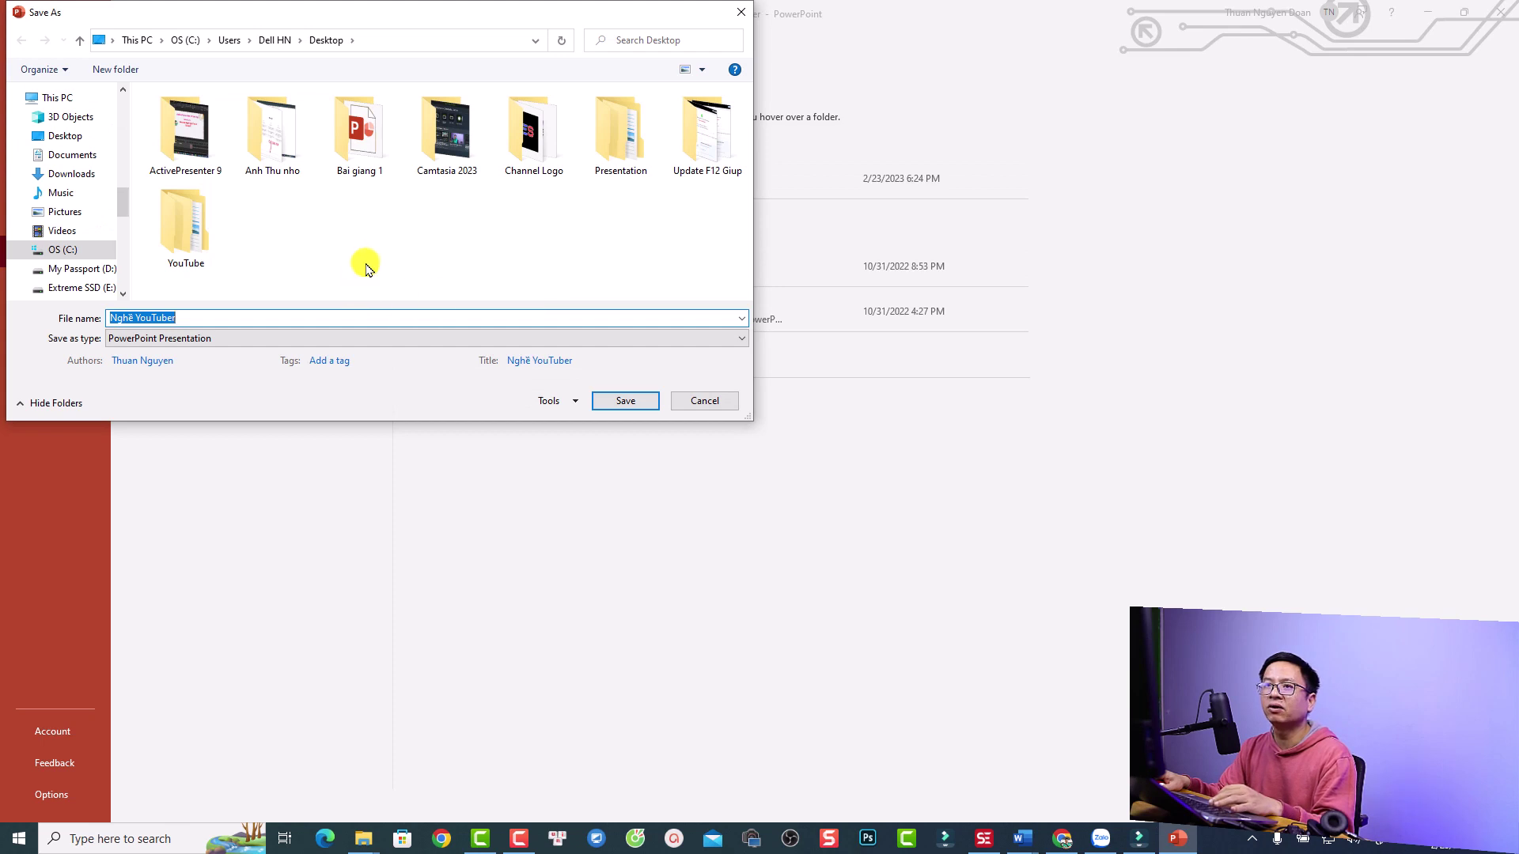
Export all slides of the presentation in PNG Portable Network Graphics Format into the Bai giang 1 folder on the Desktop
left_click(365, 132)
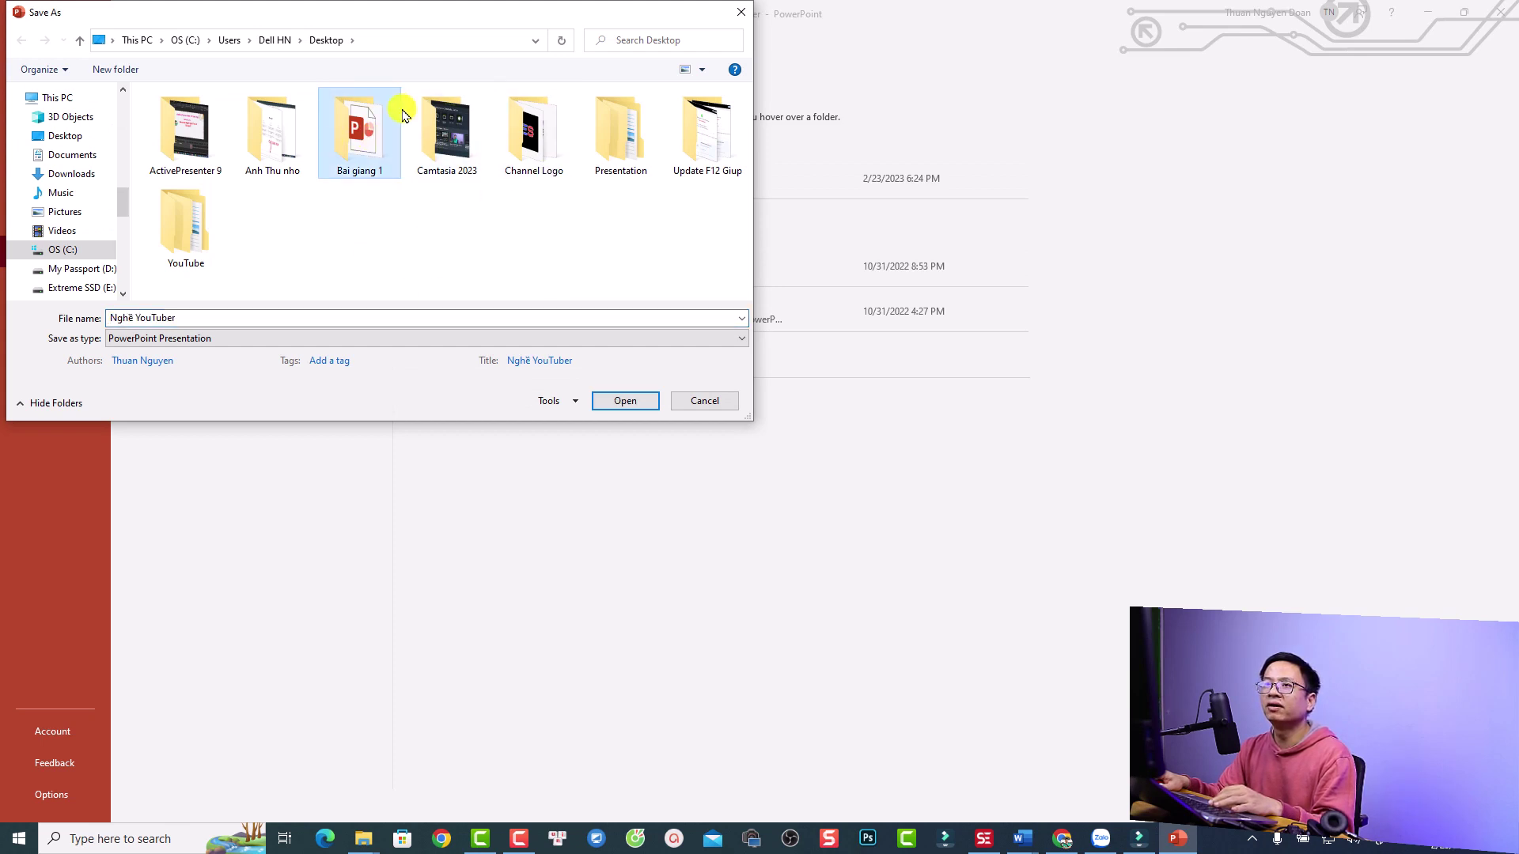
double_click(380, 145)
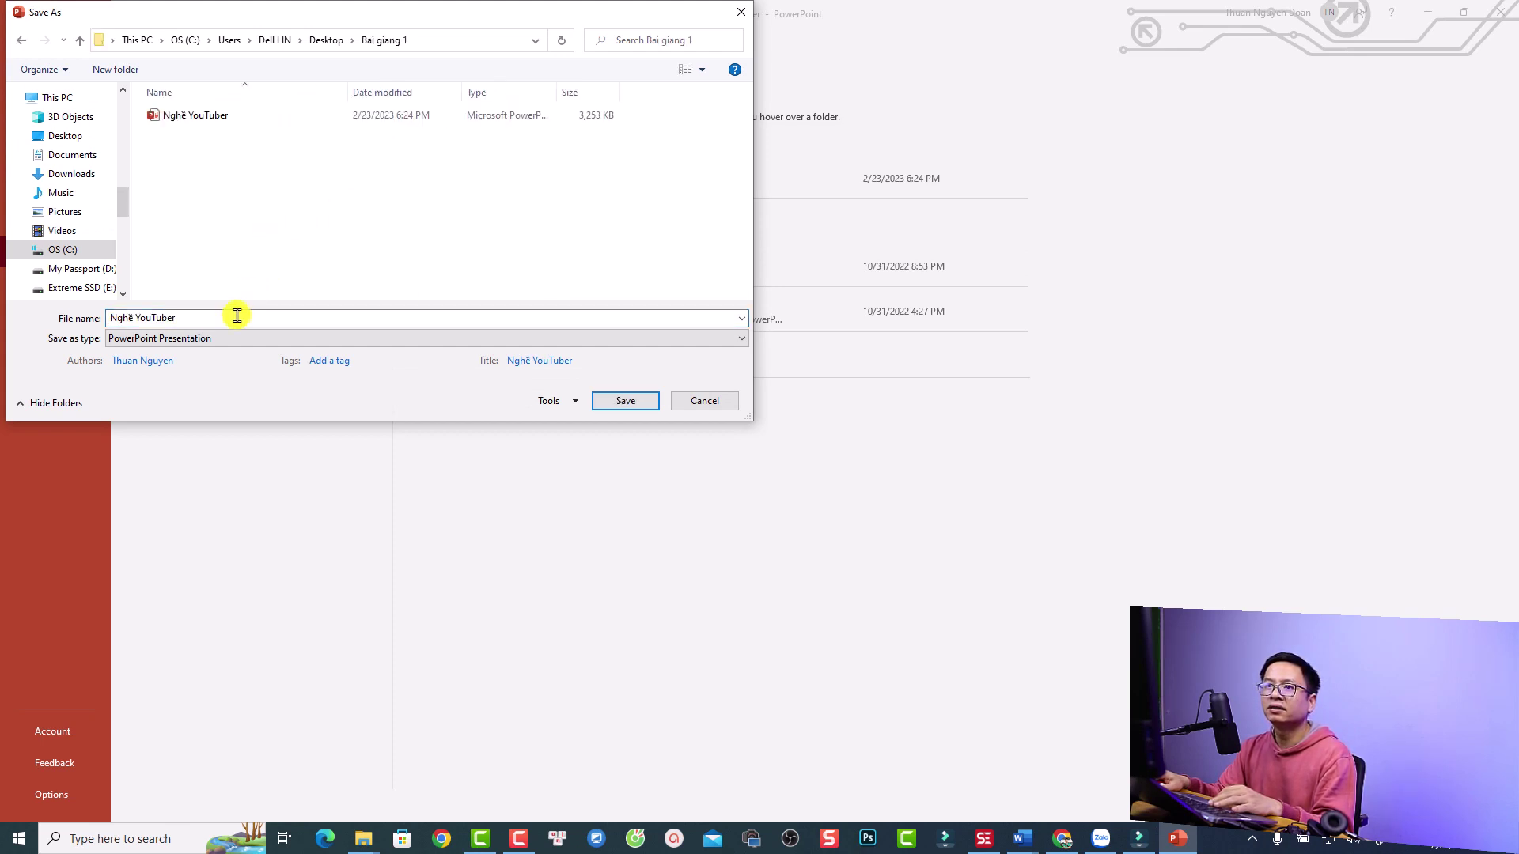
left_click(172, 339)
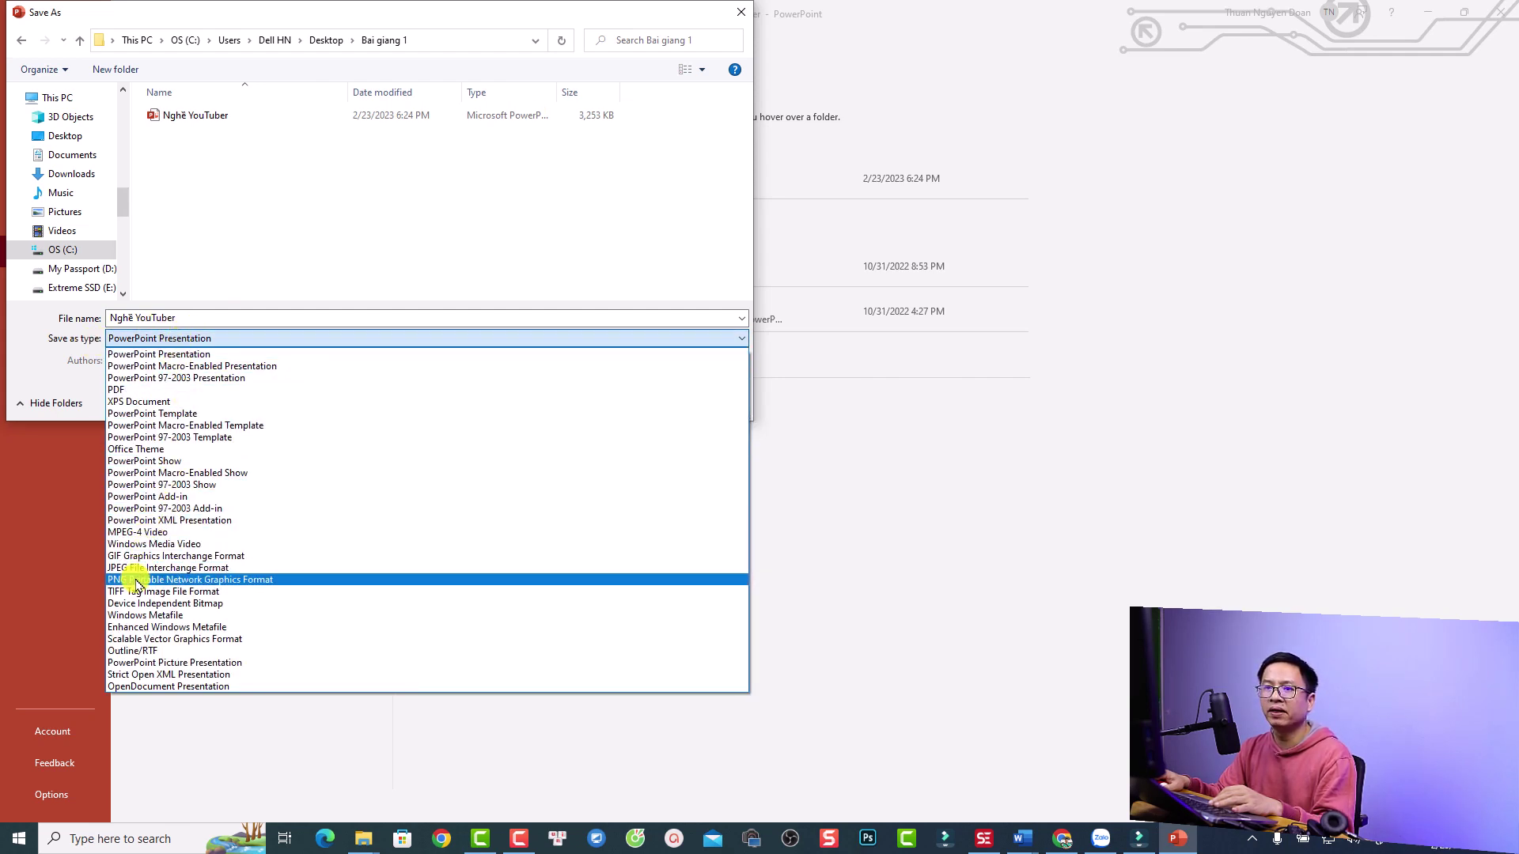
left_click(148, 580)
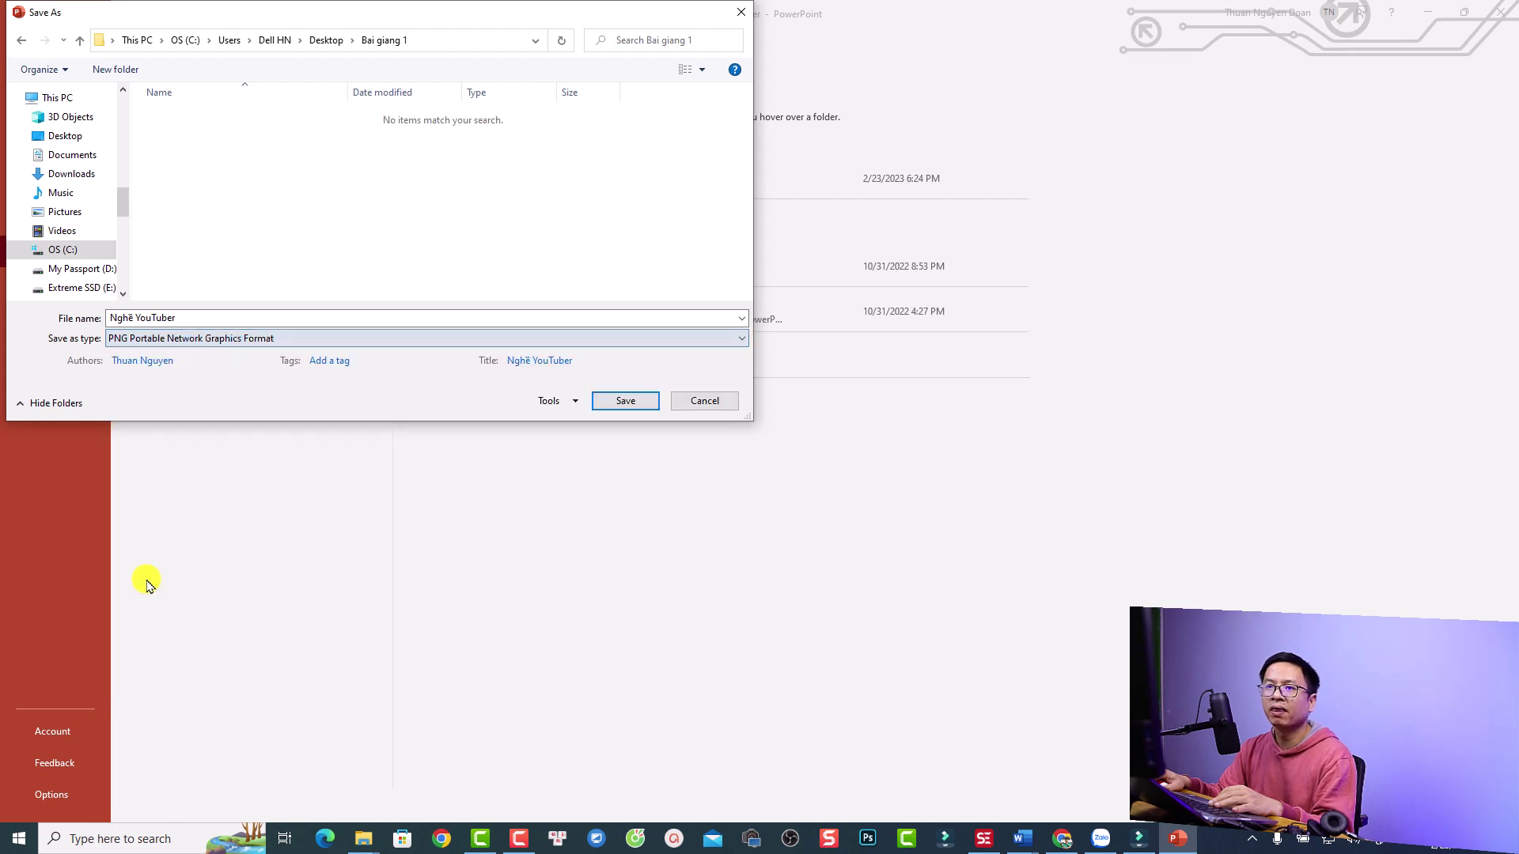
left_click(624, 401)
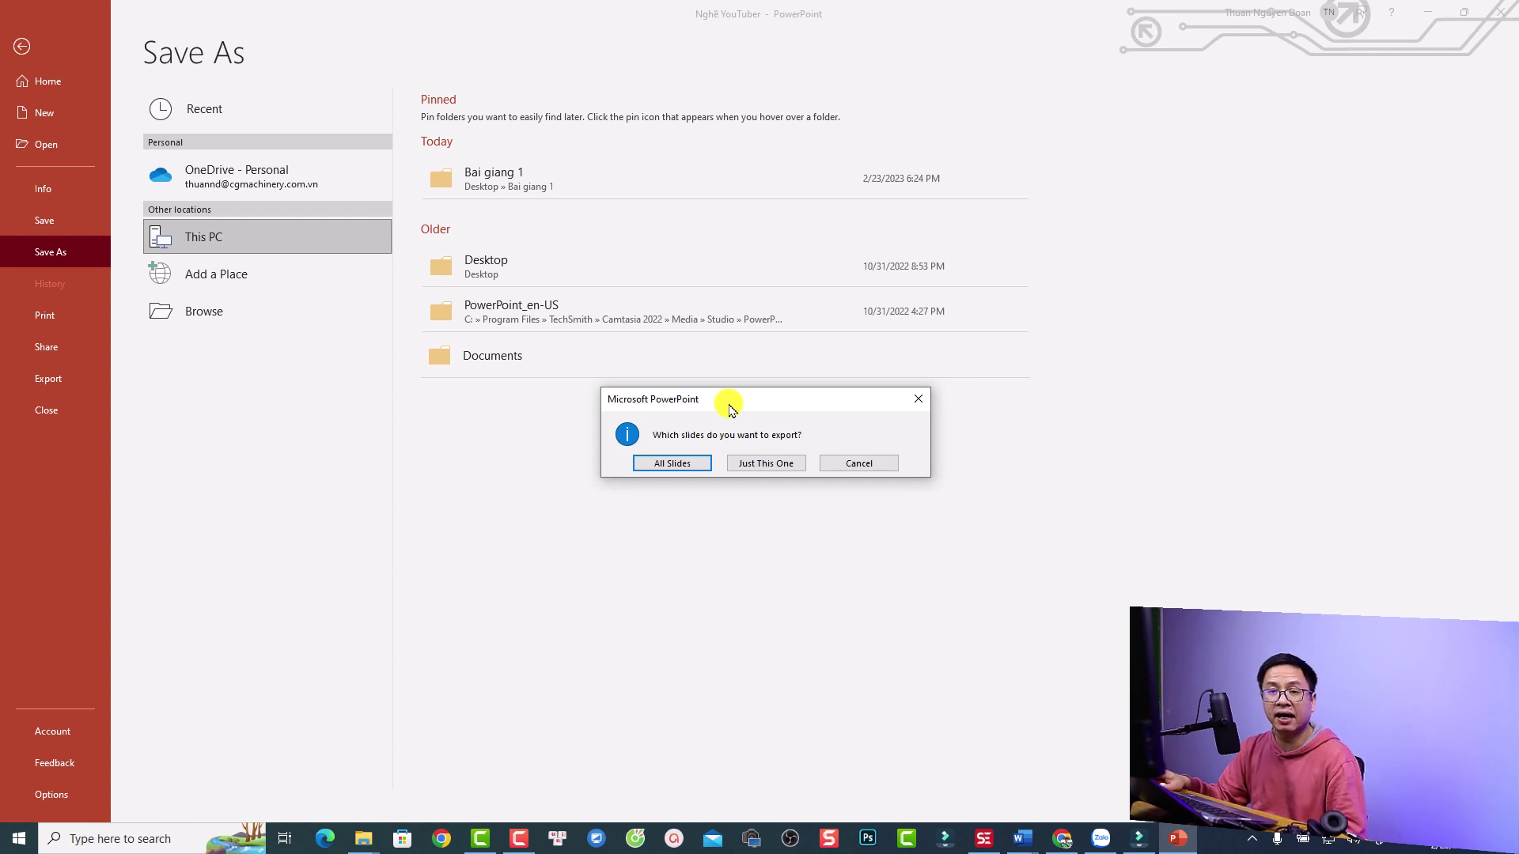
left_click(670, 463)
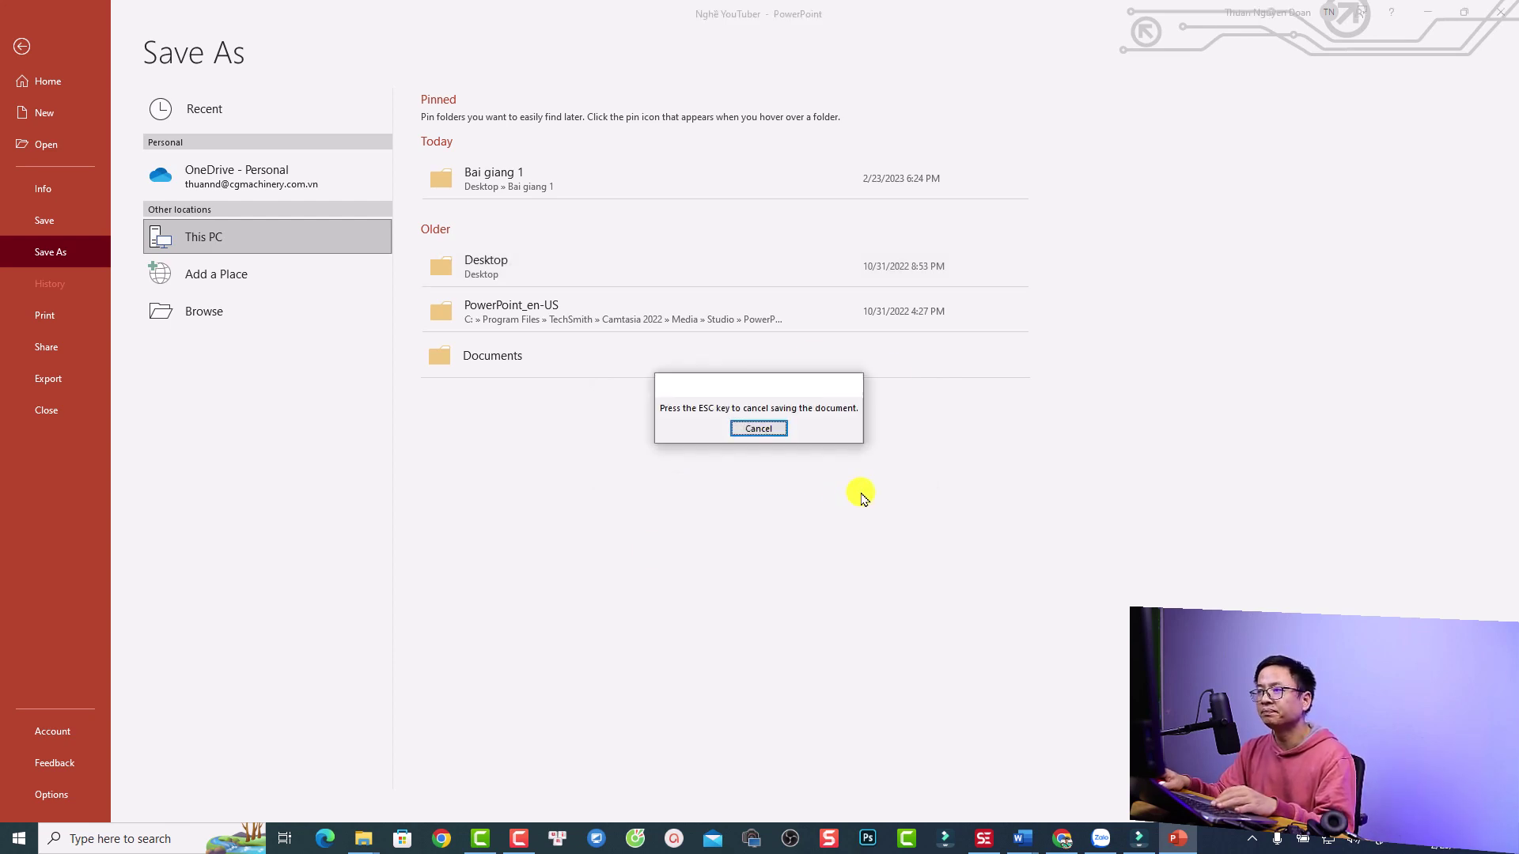
left_click(767, 464)
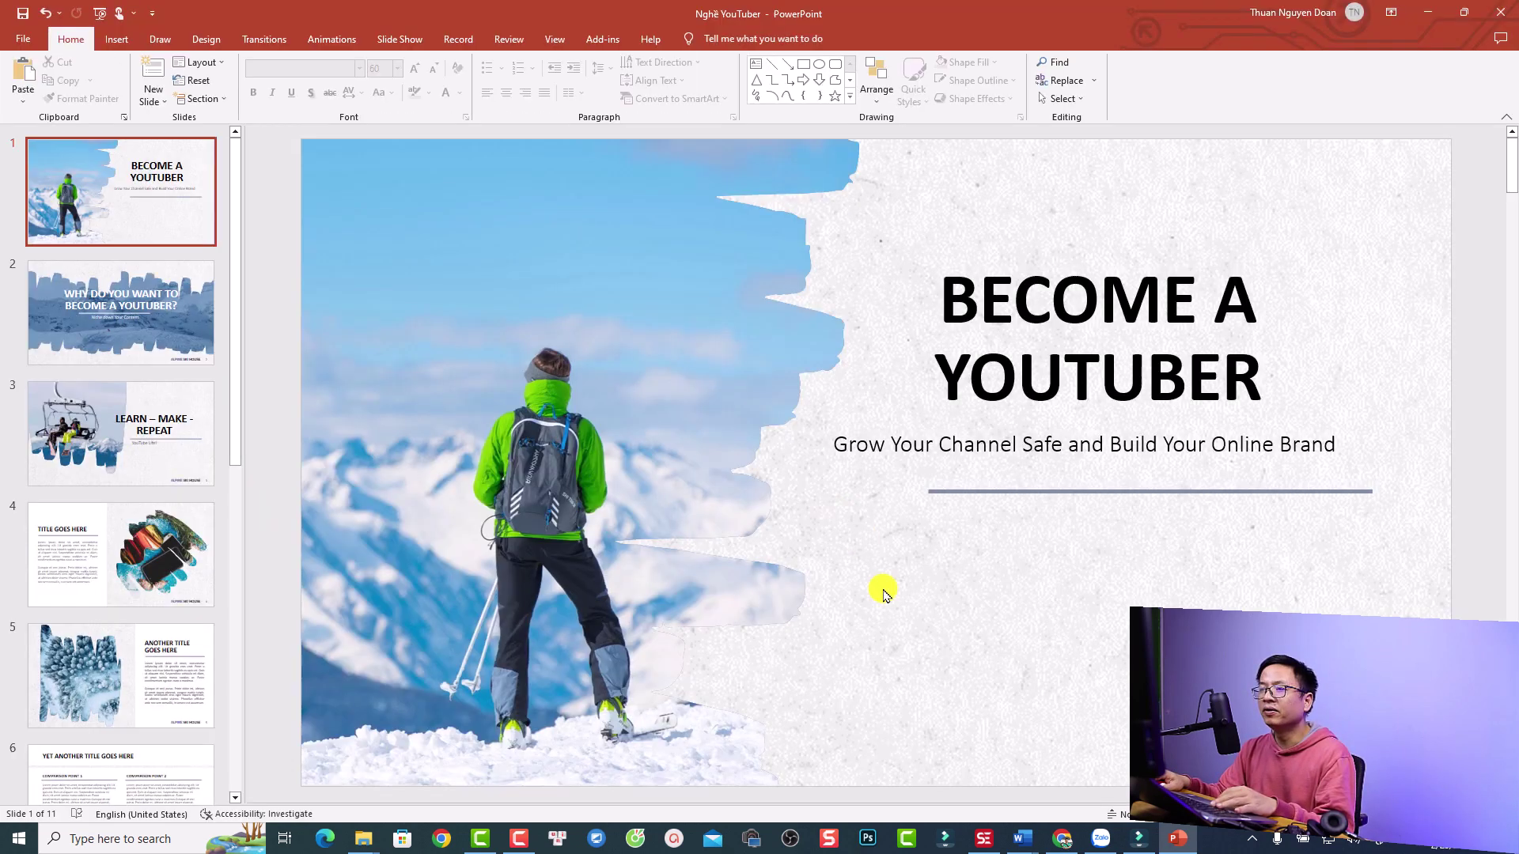
Switch to File Explorer and examine the exported slide images in Desktop > Bai giang 1 > Nghề YouTuber
mouse_move(369, 843)
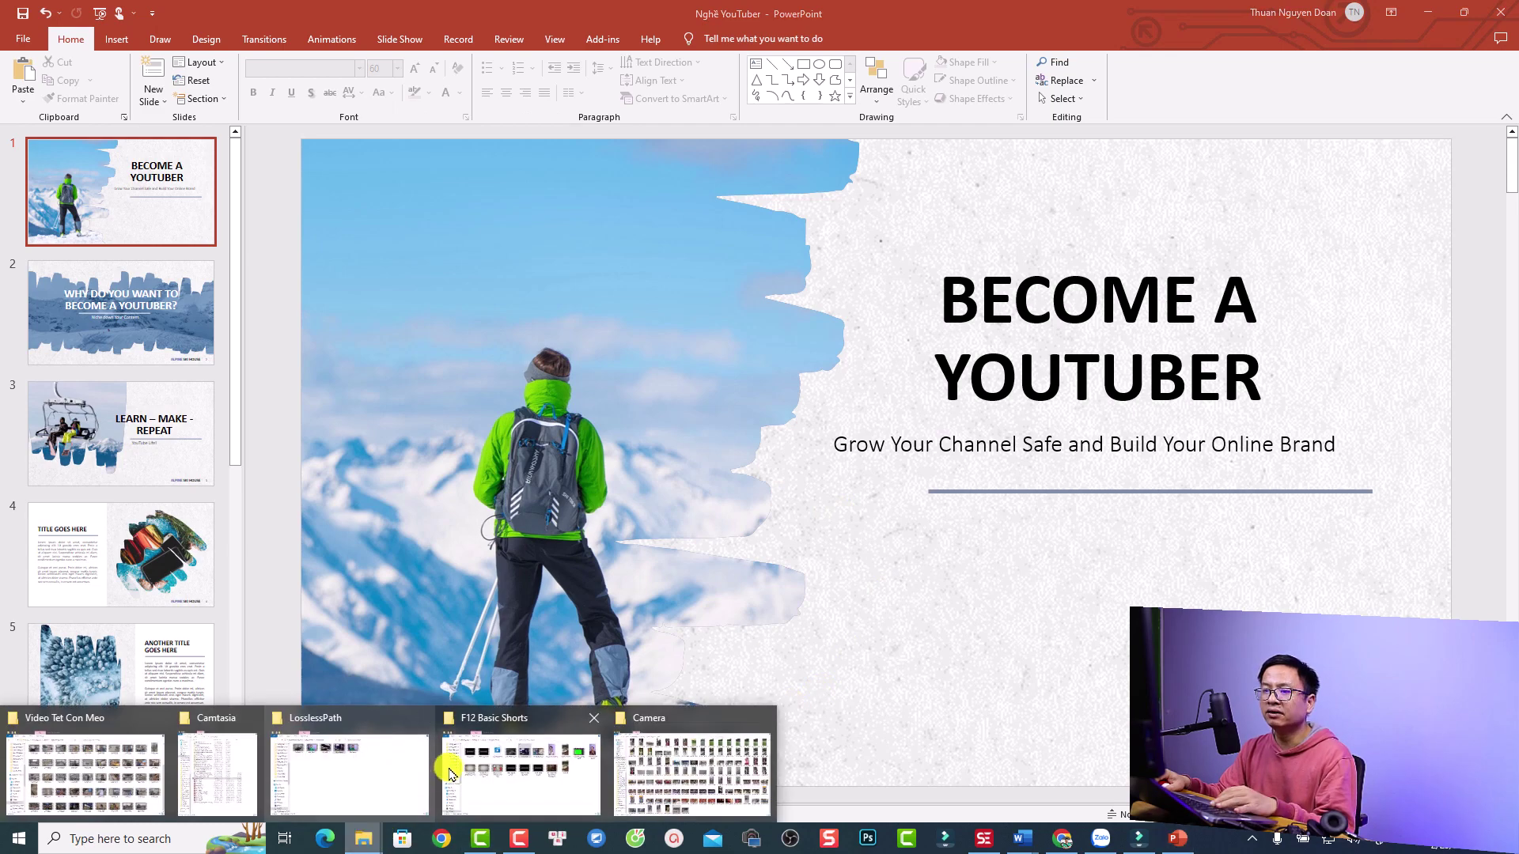
left_click(105, 779)
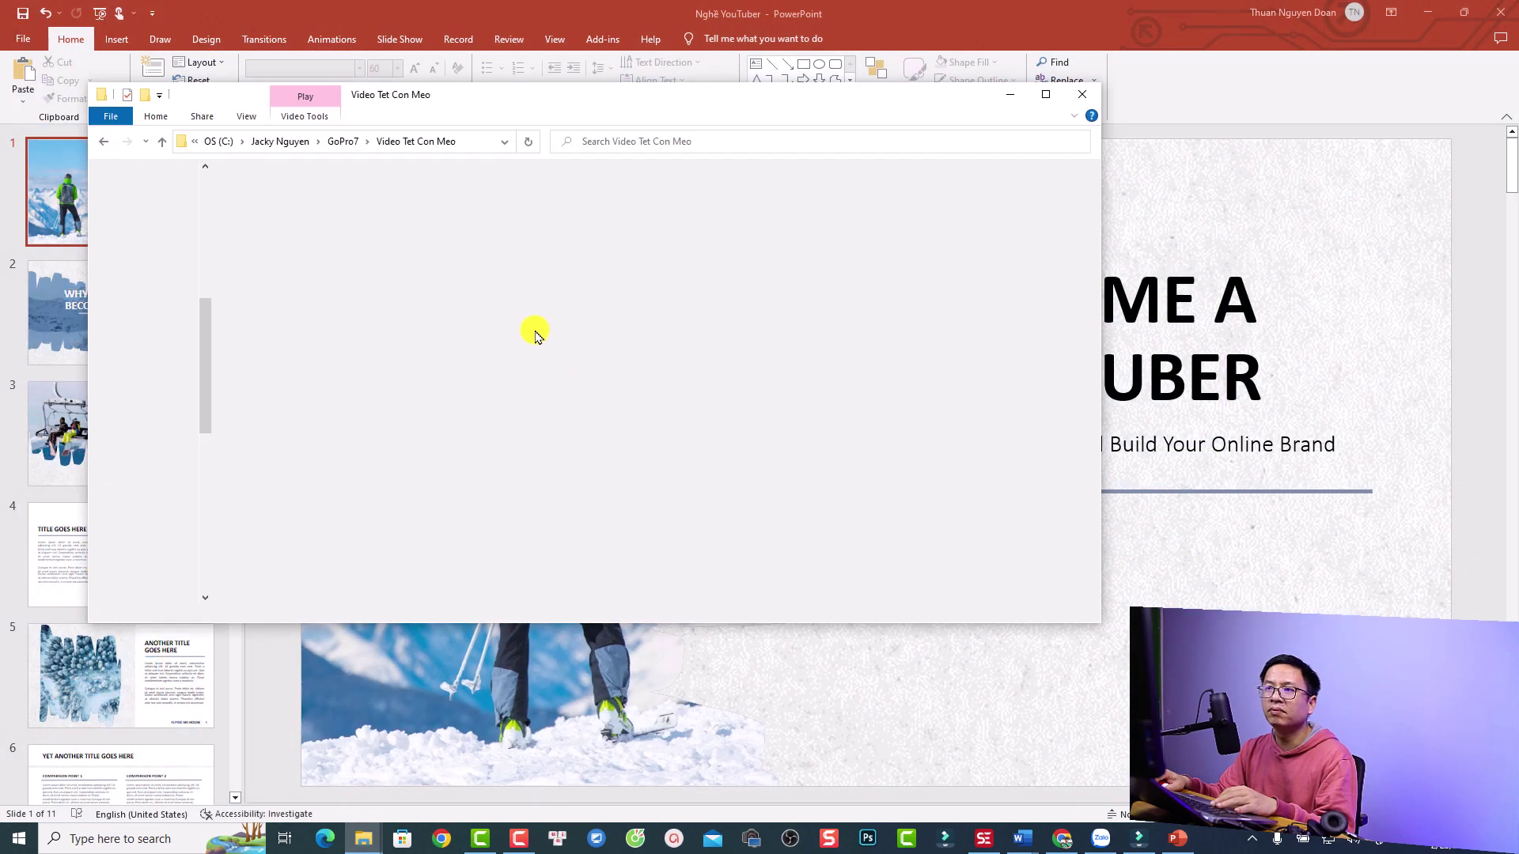
left_click_drag(208, 348, 207, 159)
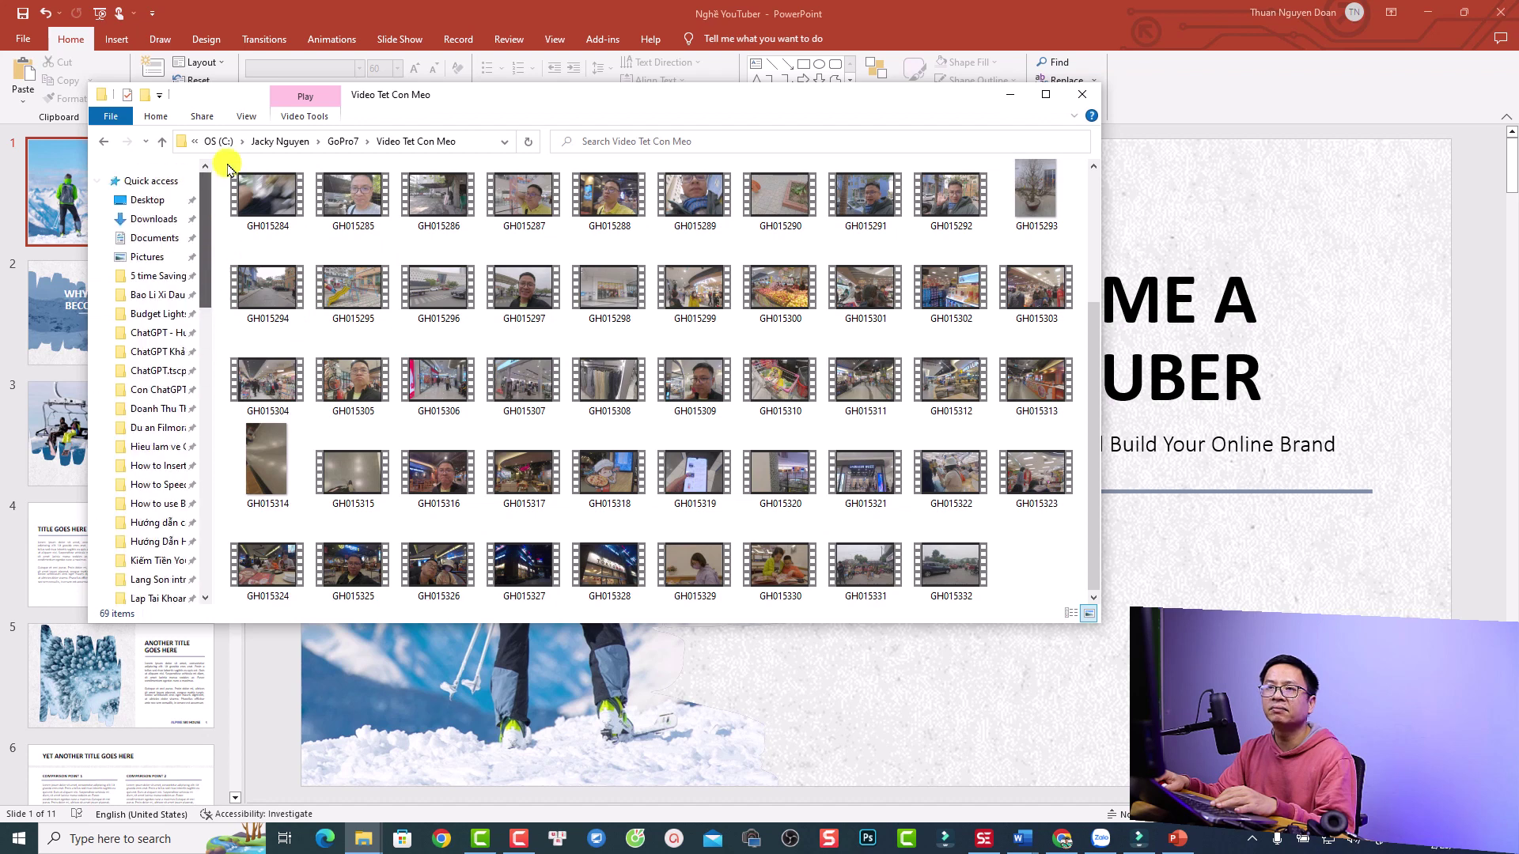
left_click(141, 200)
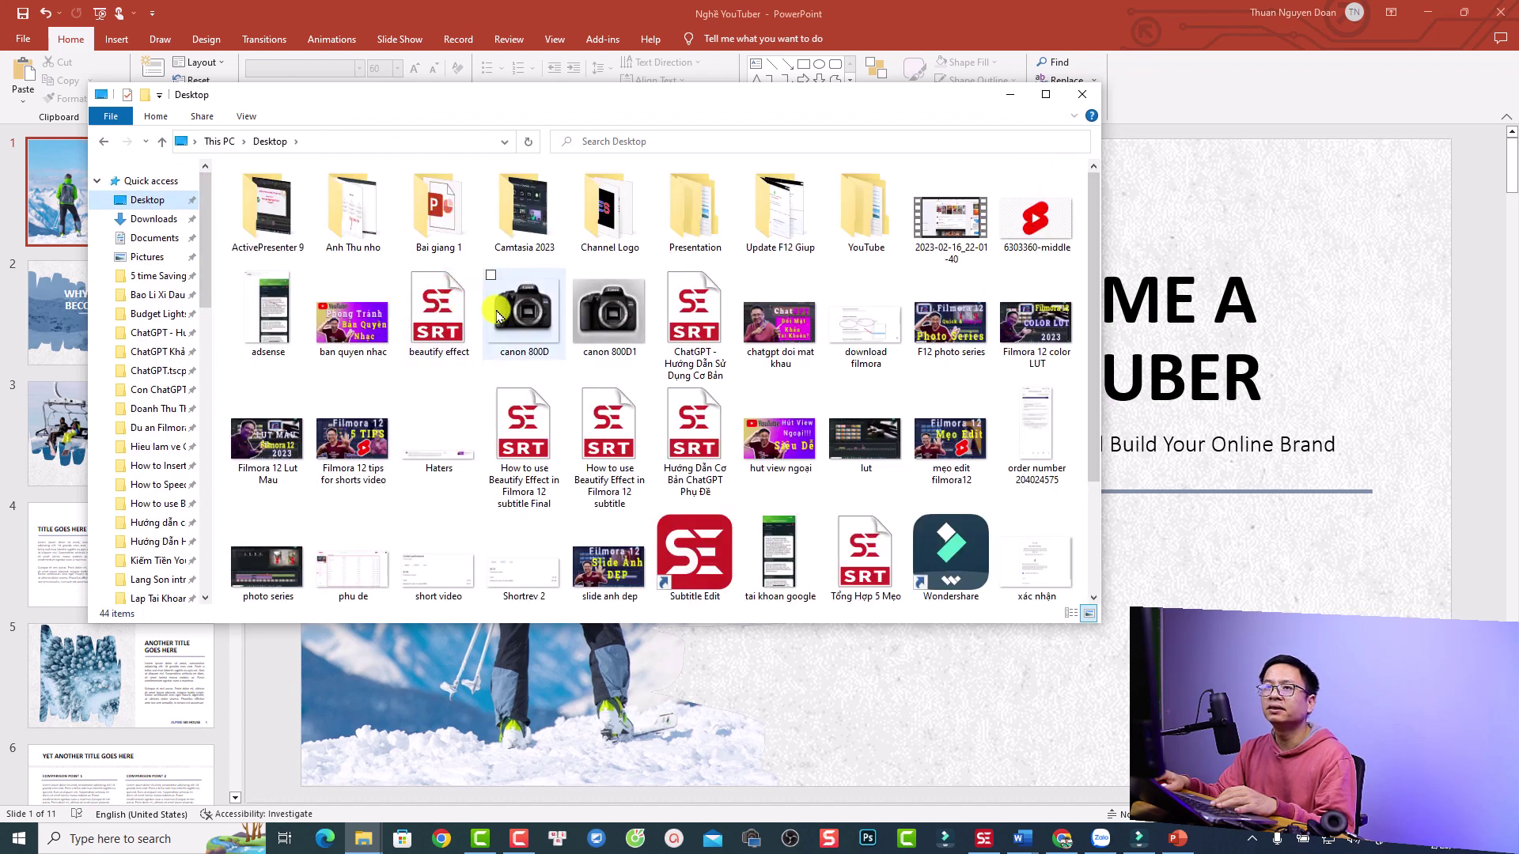
double_click(428, 207)
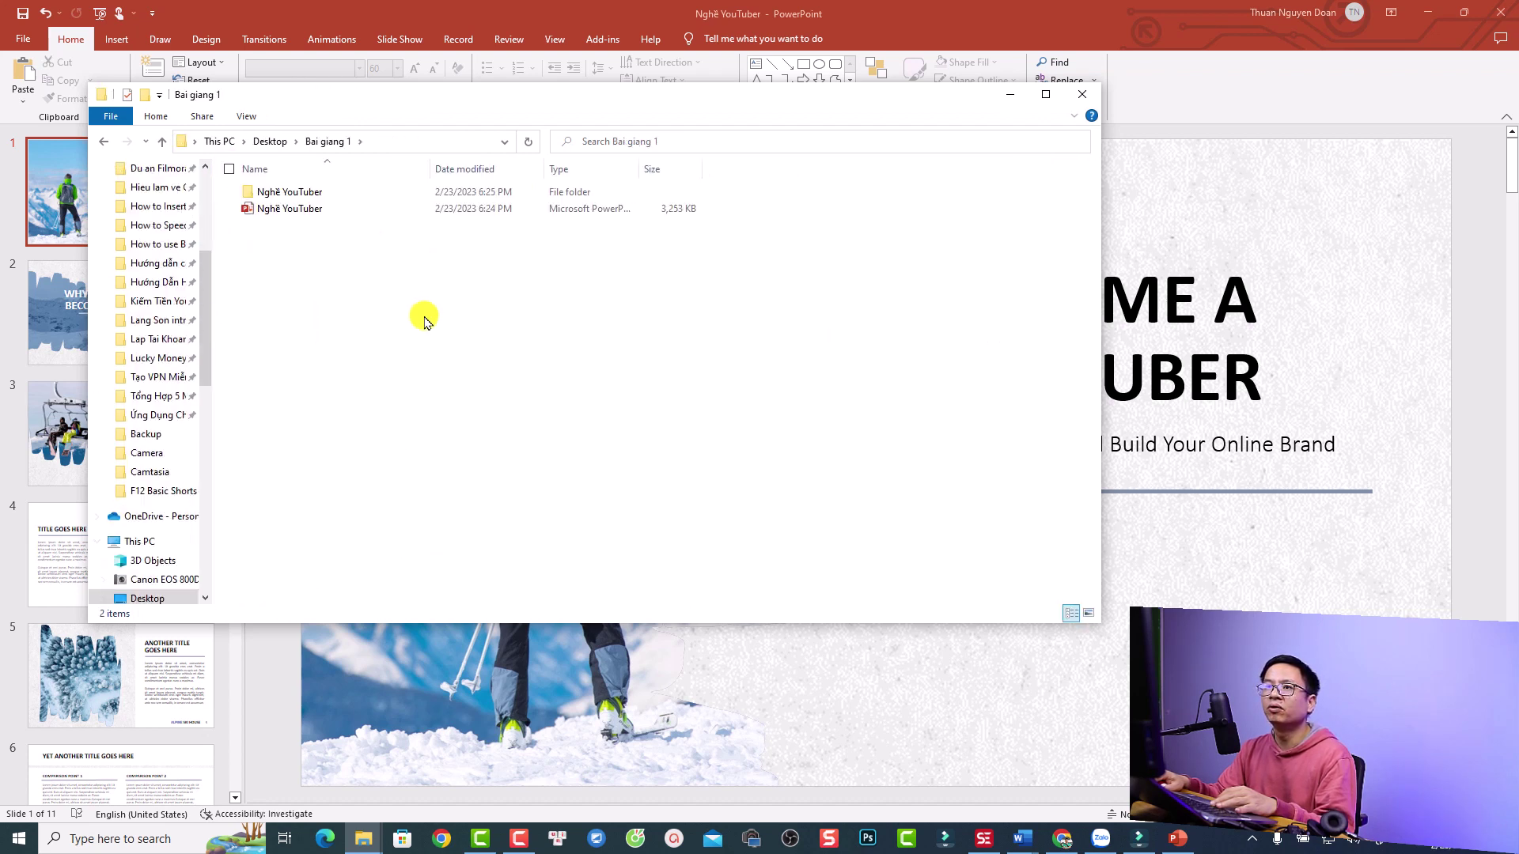
double_click(276, 193)
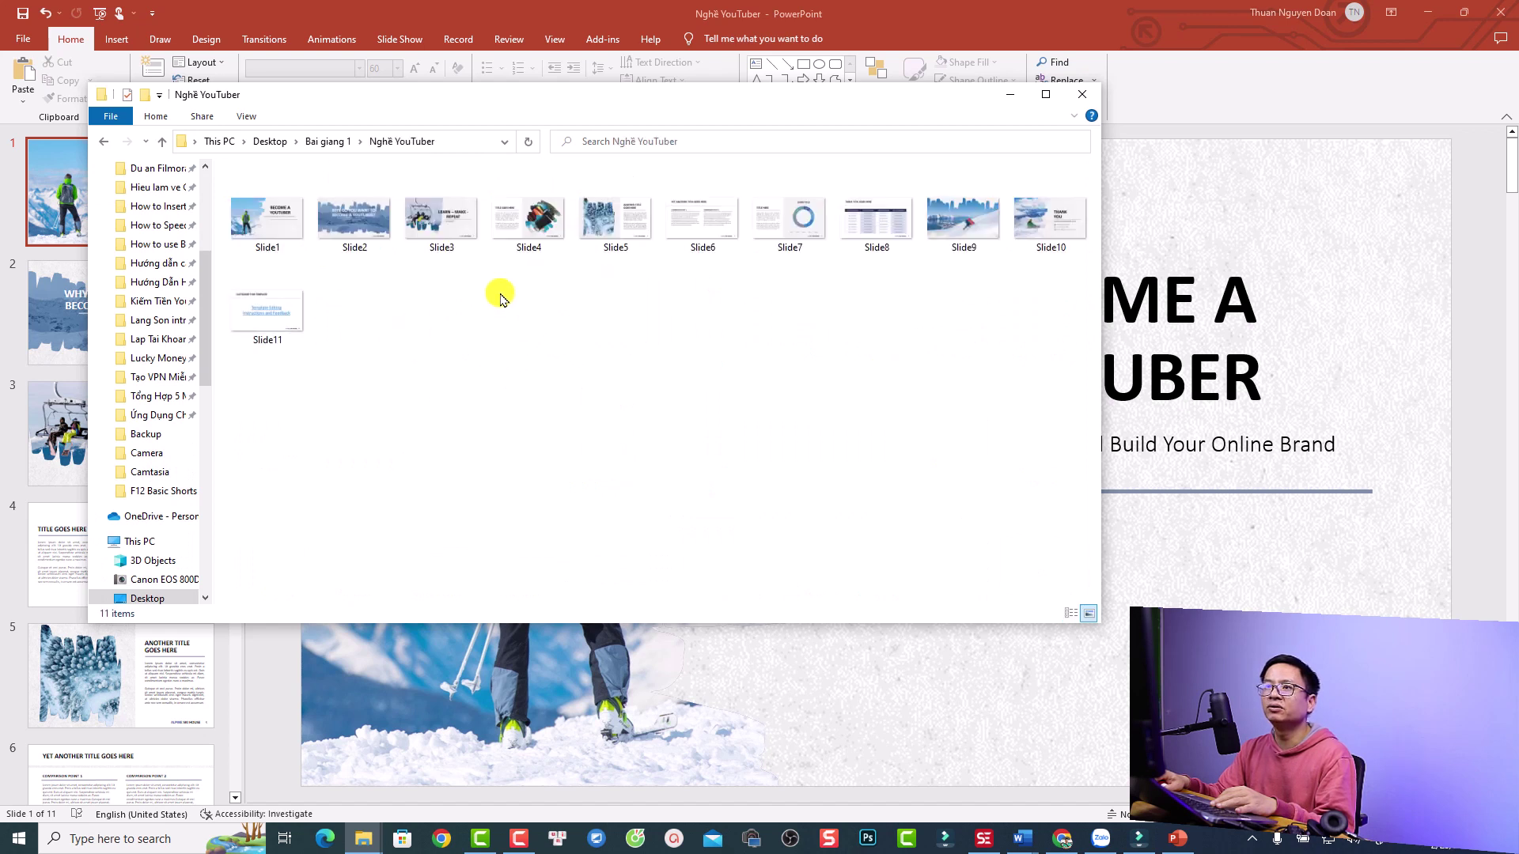
left_click(261, 216)
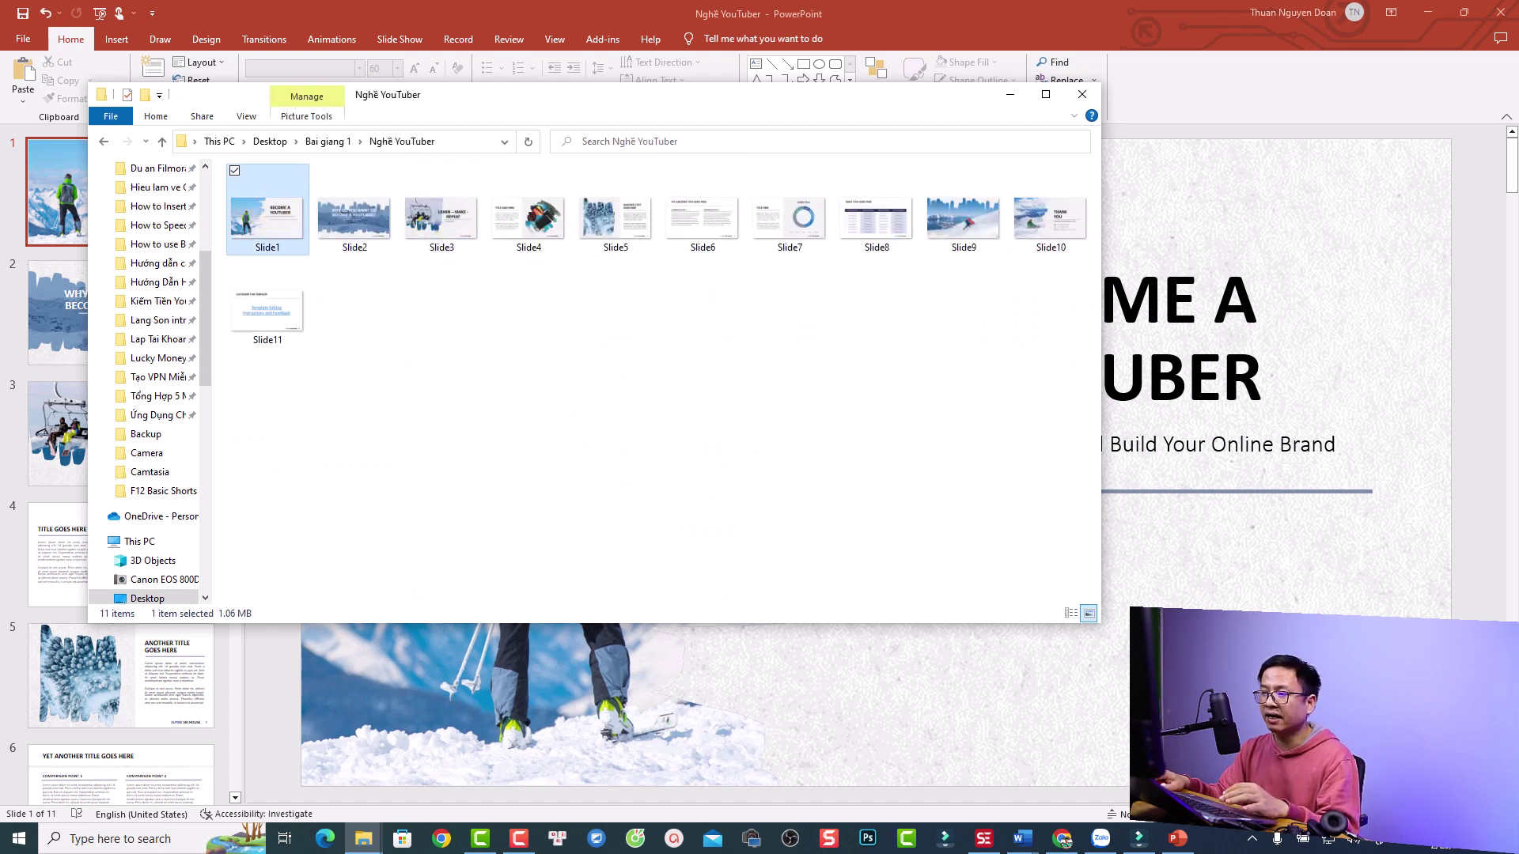
Switch to Wondershare Filmora and examine the recording options and the presenter video, slide and gradient background clips on the timeline
left_click(1139, 838)
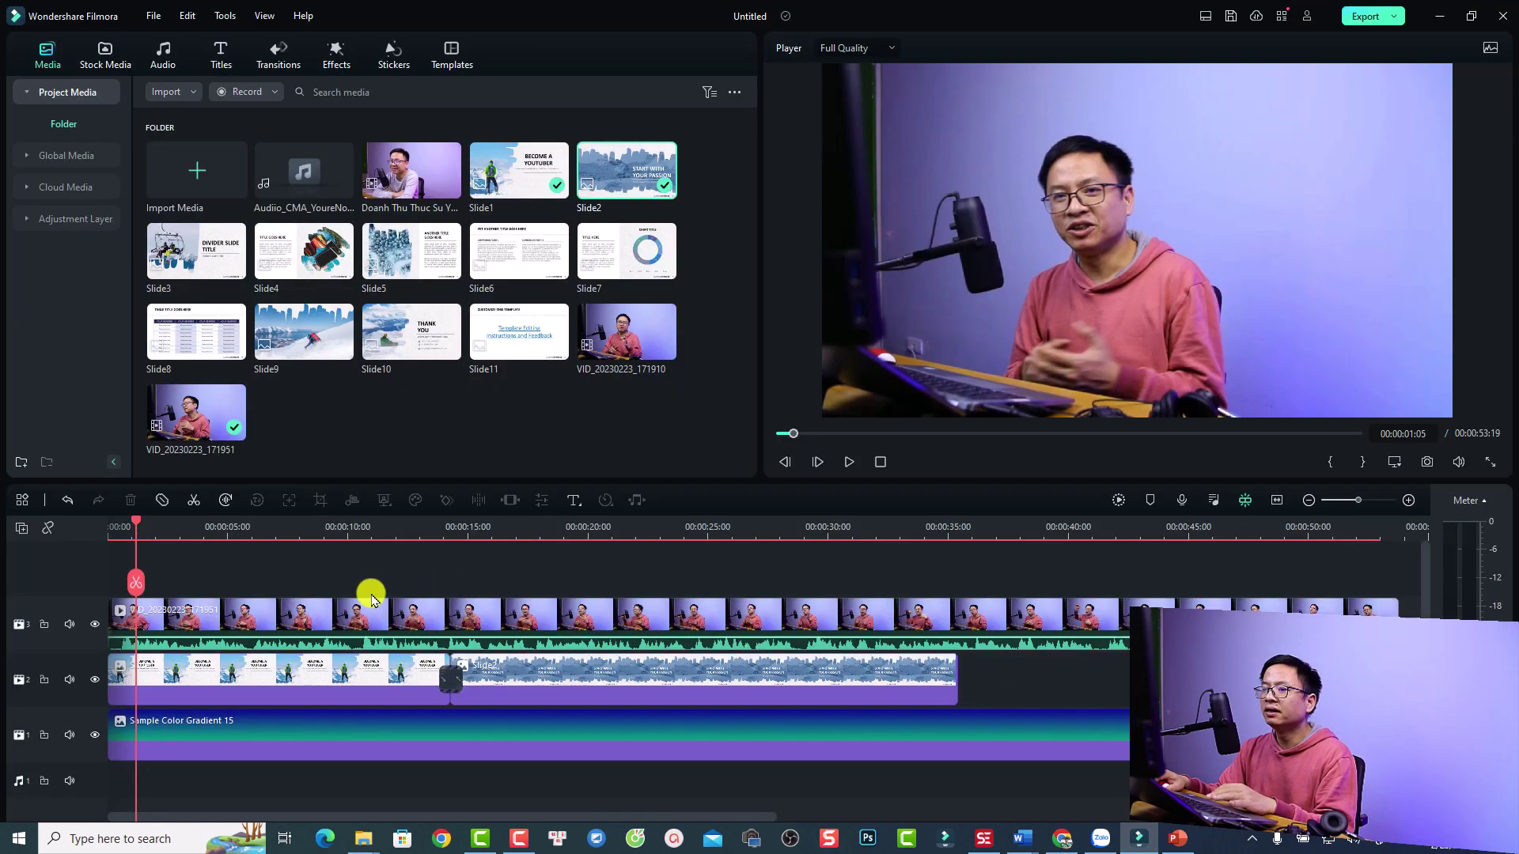
left_click(316, 607)
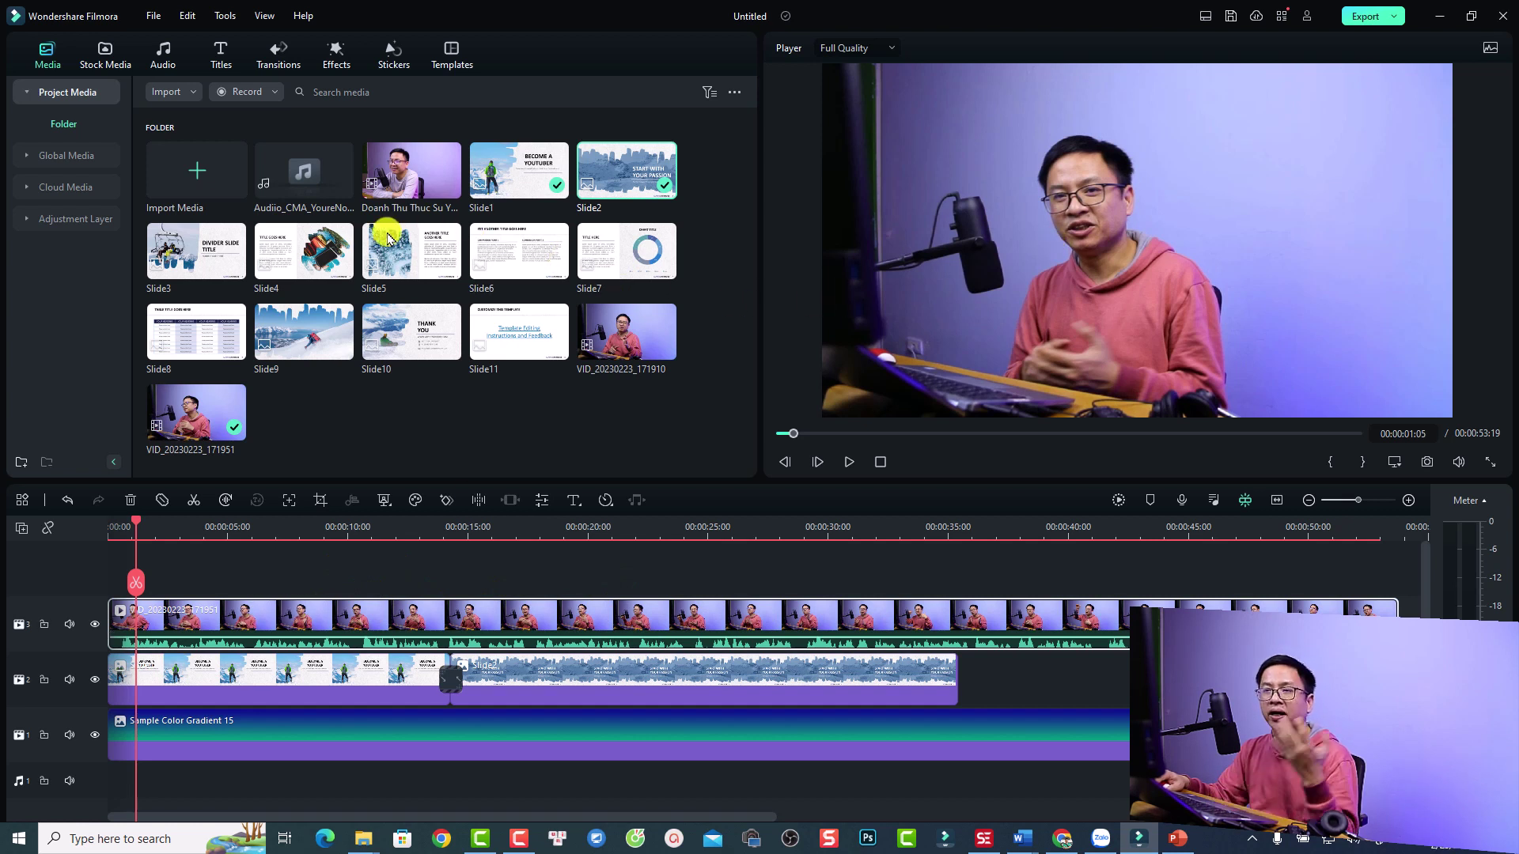
left_click(275, 92)
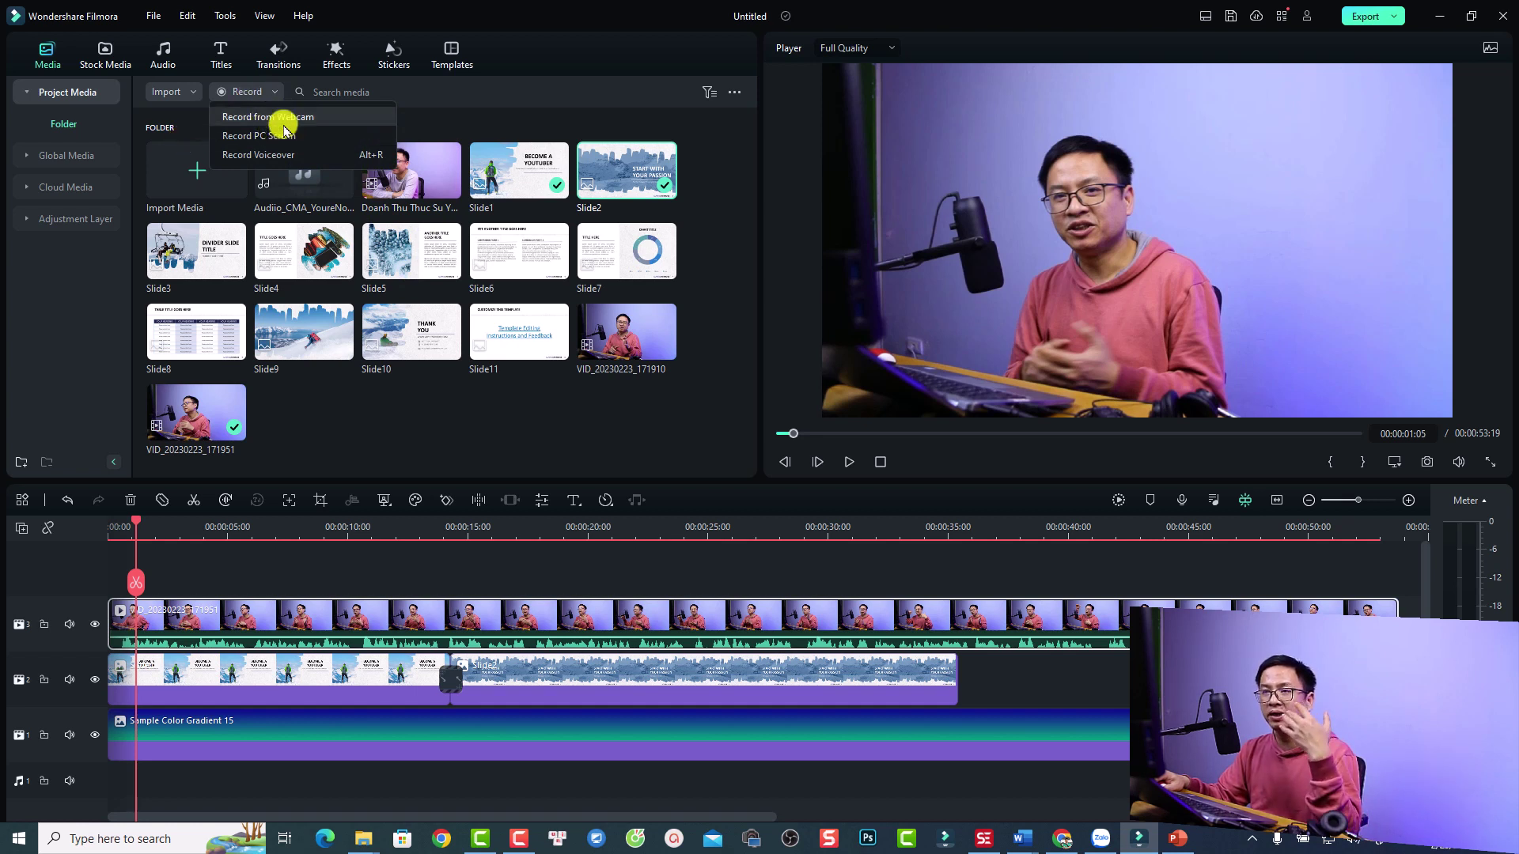
left_click(210, 551)
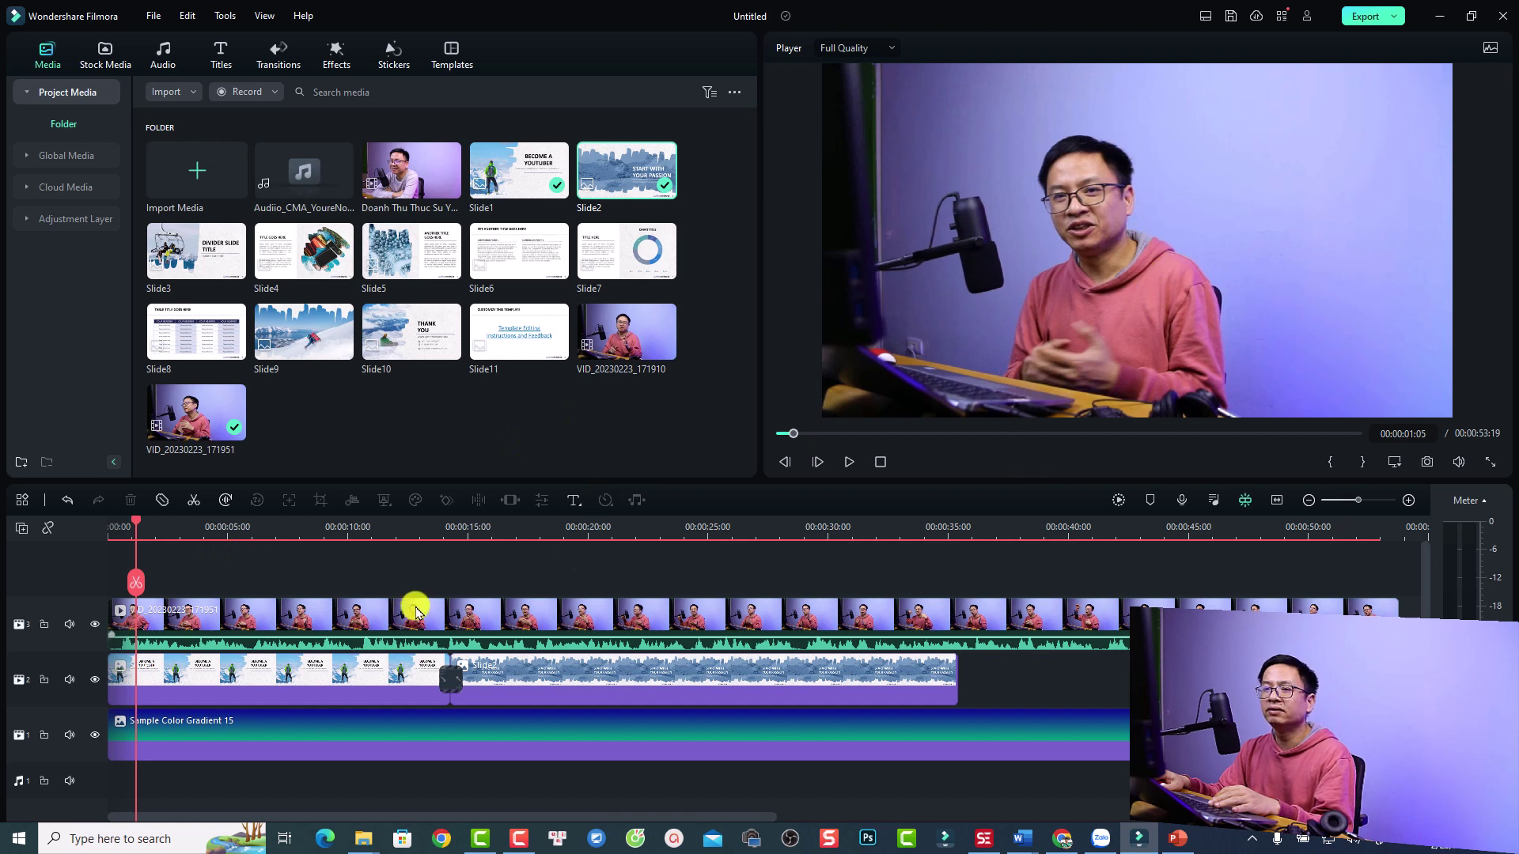
left_click(211, 614)
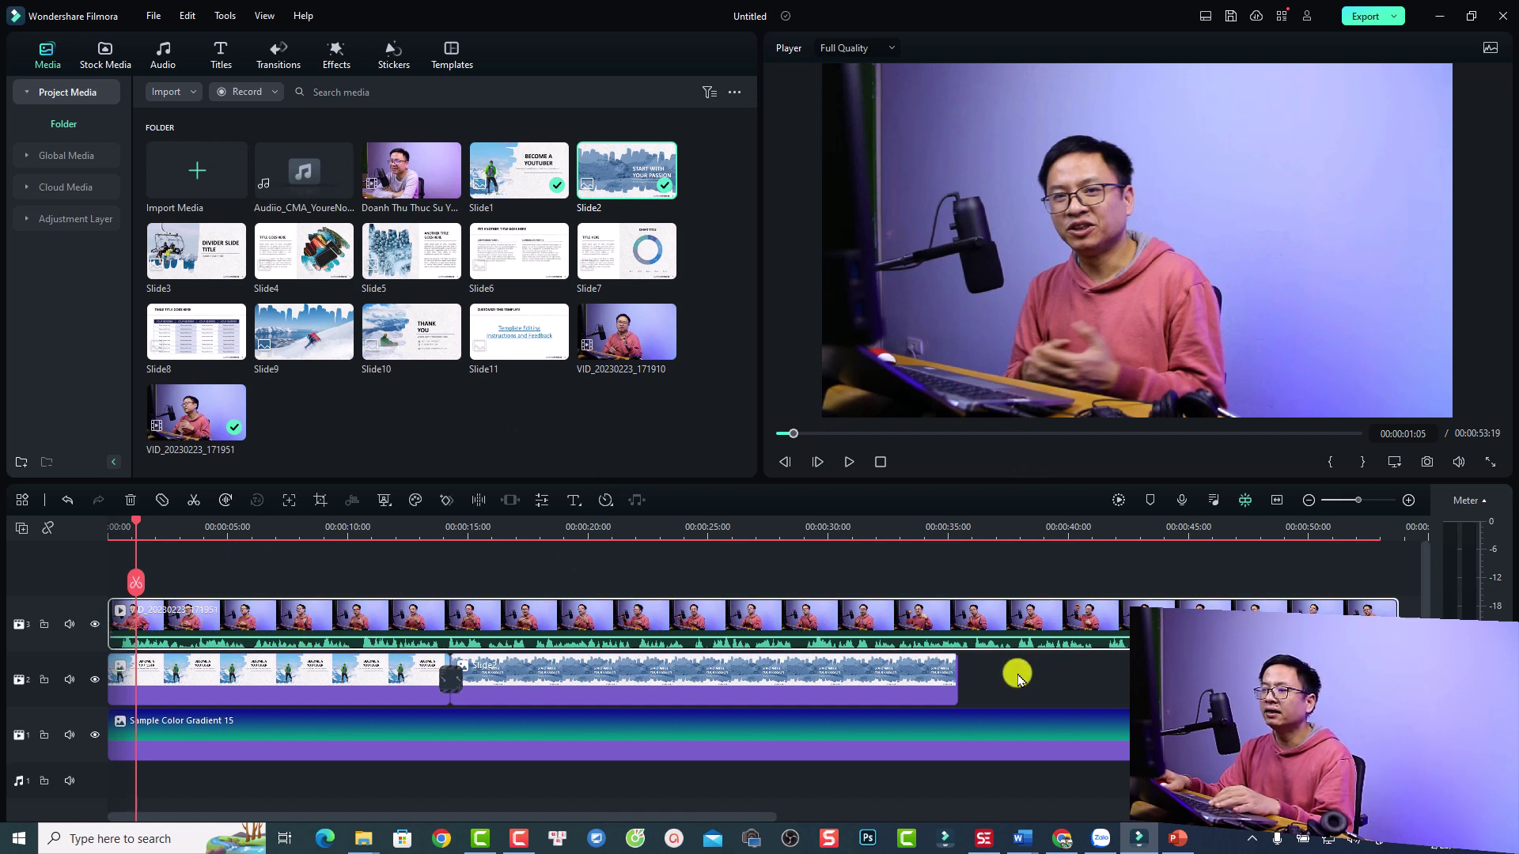
left_click_drag(1018, 679, 304, 677)
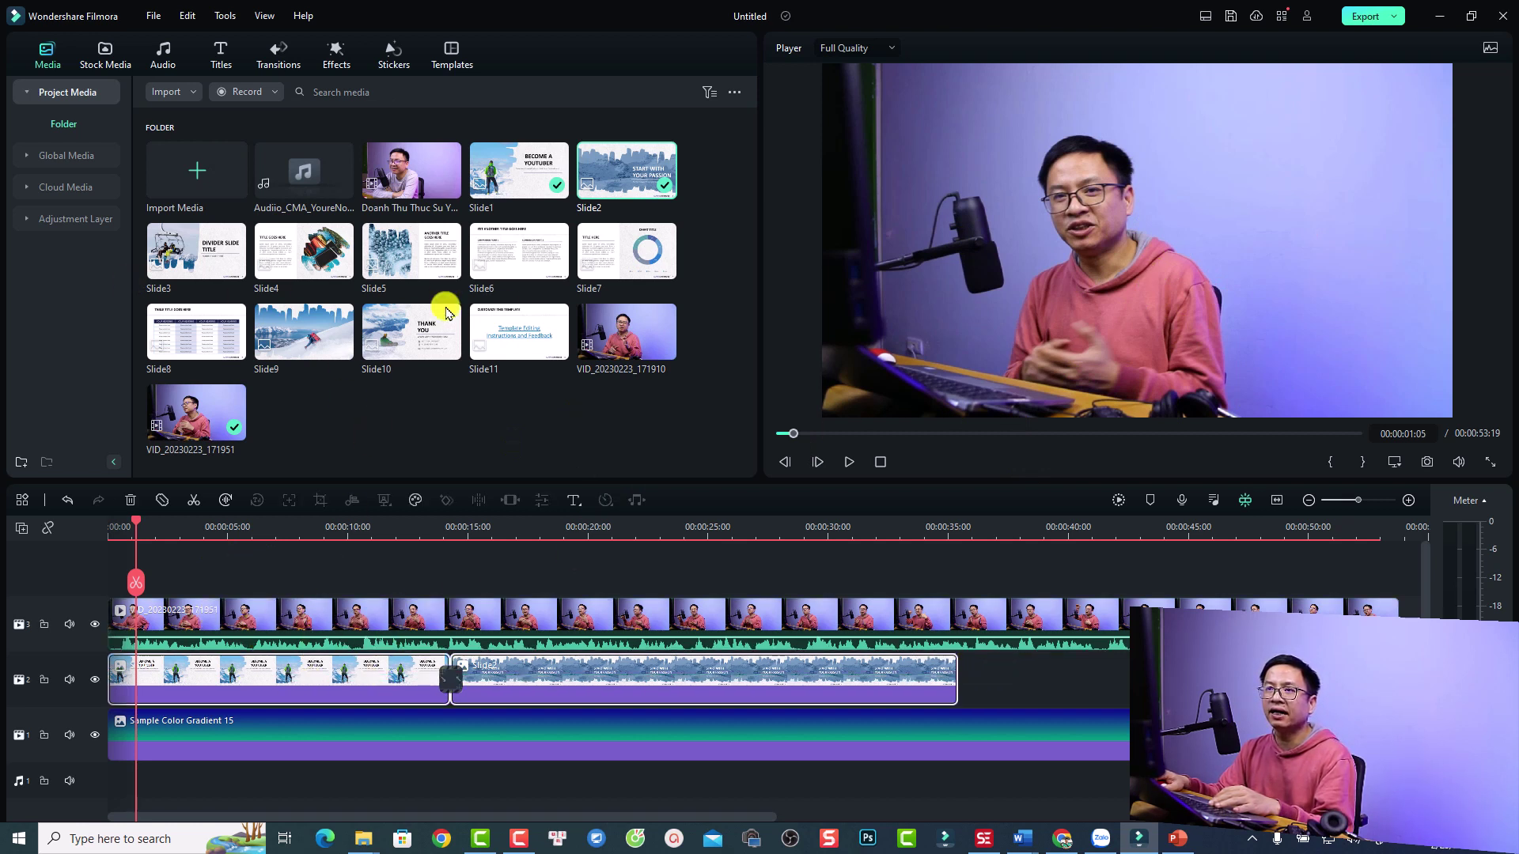
left_click(189, 742)
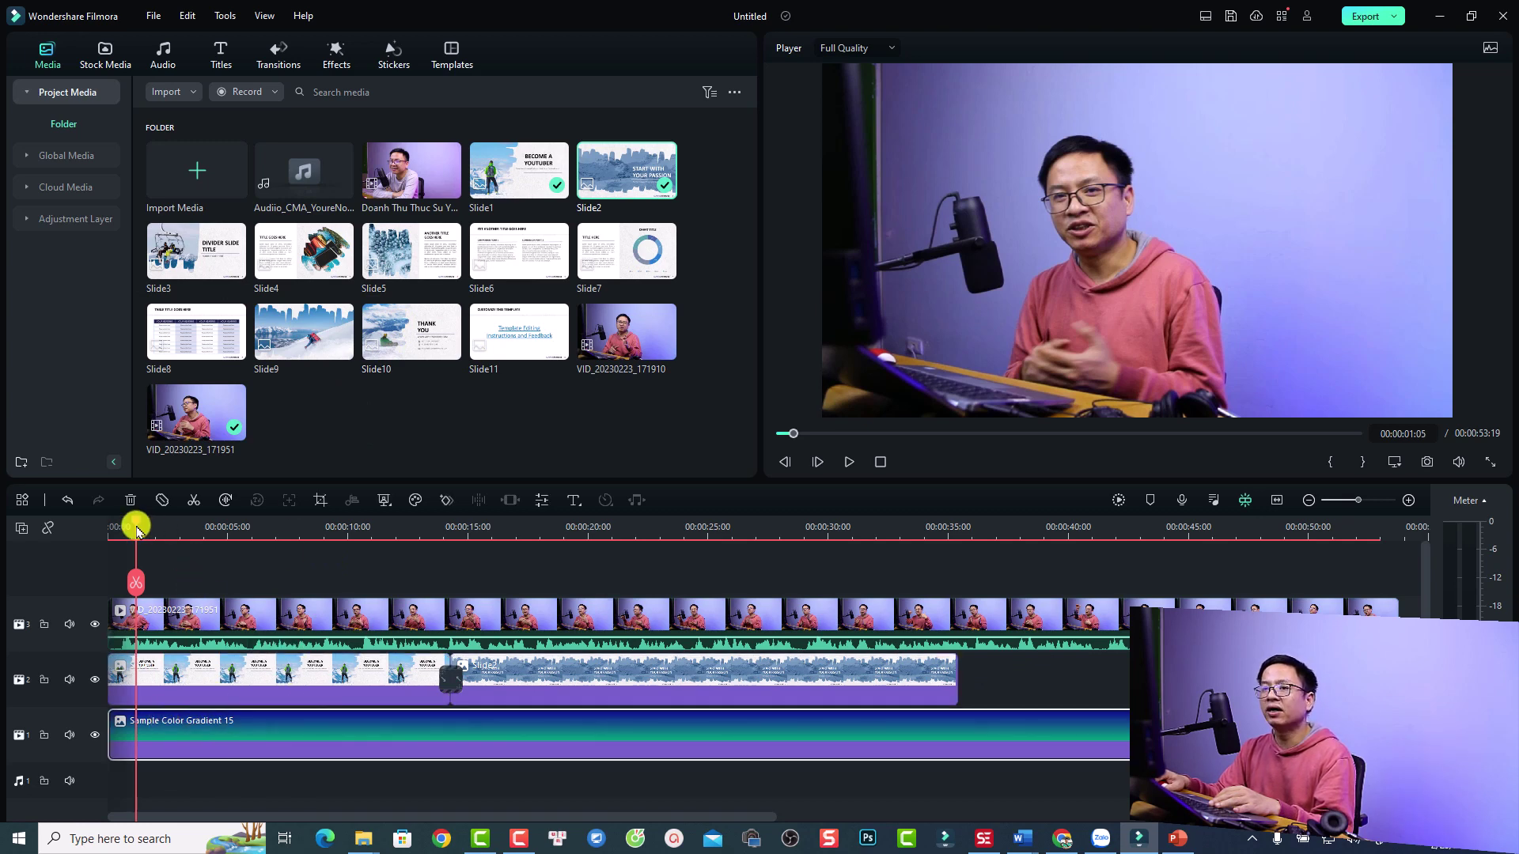
Preview the combined slide, presenter and background layout around 00:00:14:16 on the timeline
left_click_drag(134, 526, 466, 524)
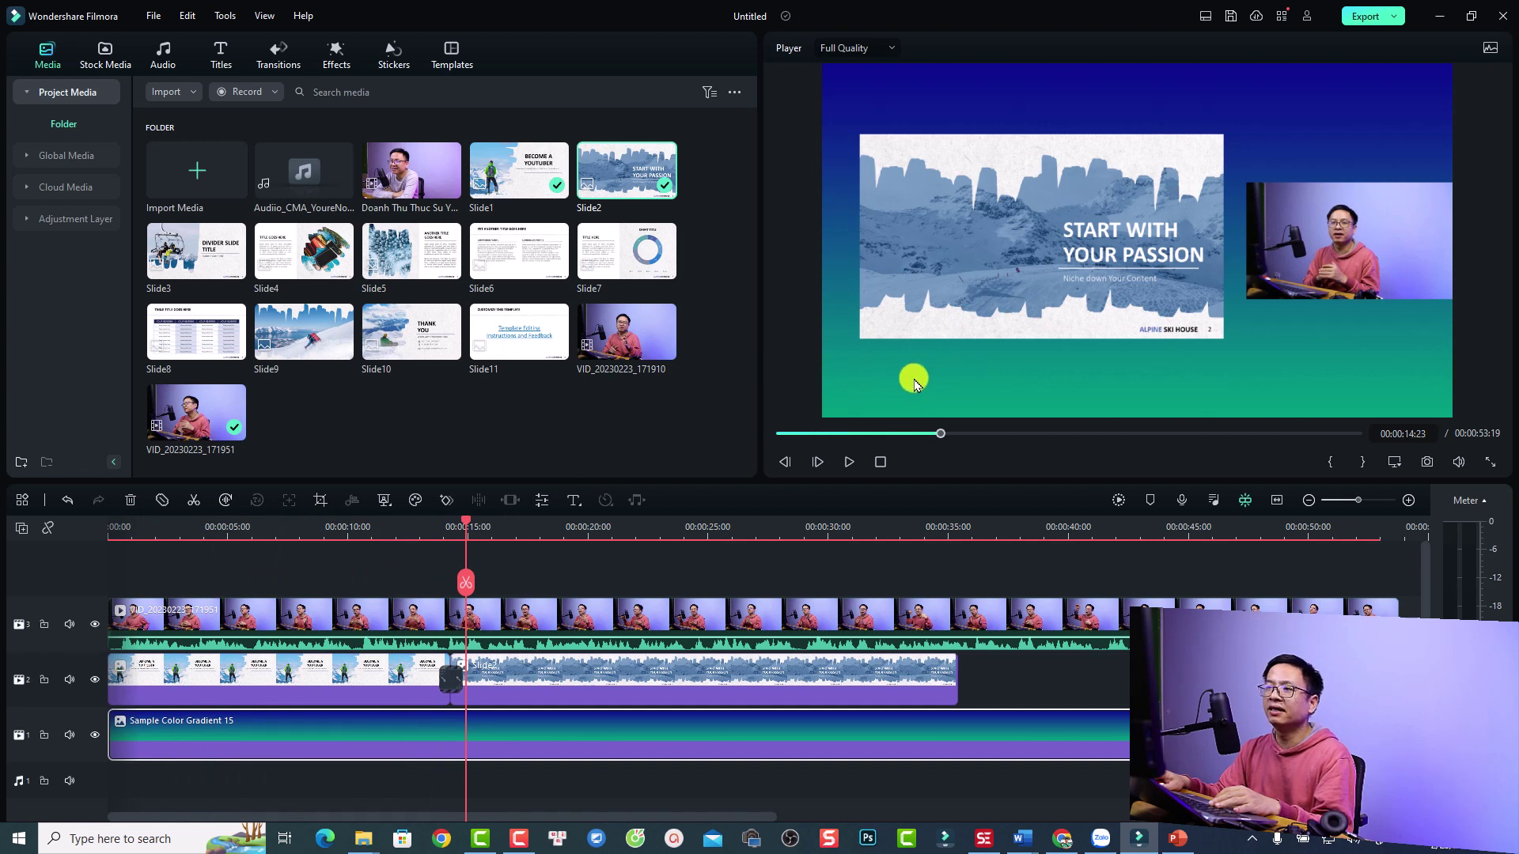
left_click(459, 524)
scroll(363, 688, "down", 2)
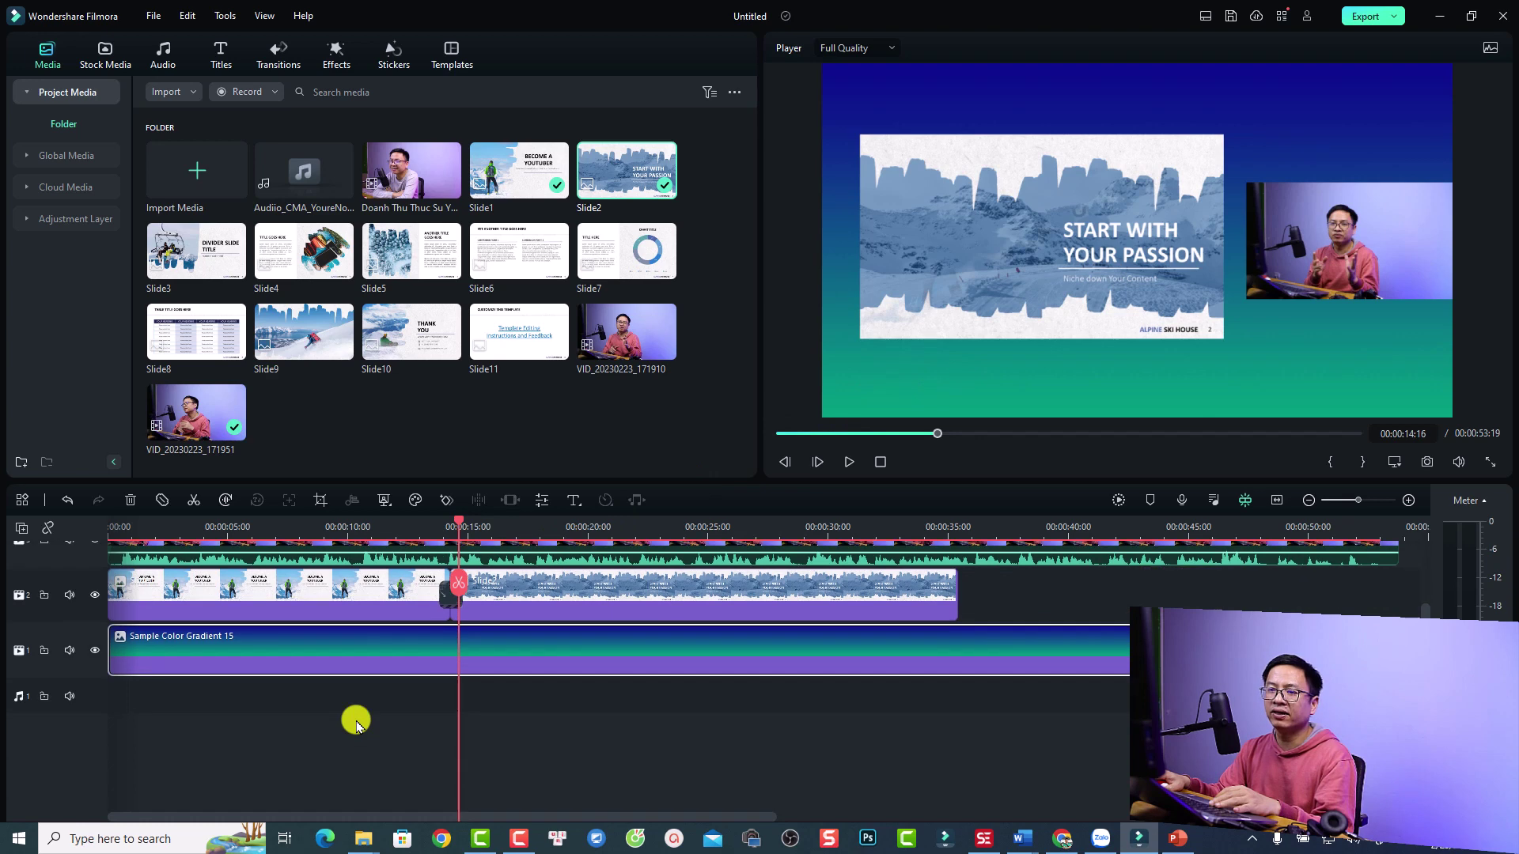
Delete all clips from the timeline
scroll(668, 728, "up", 2)
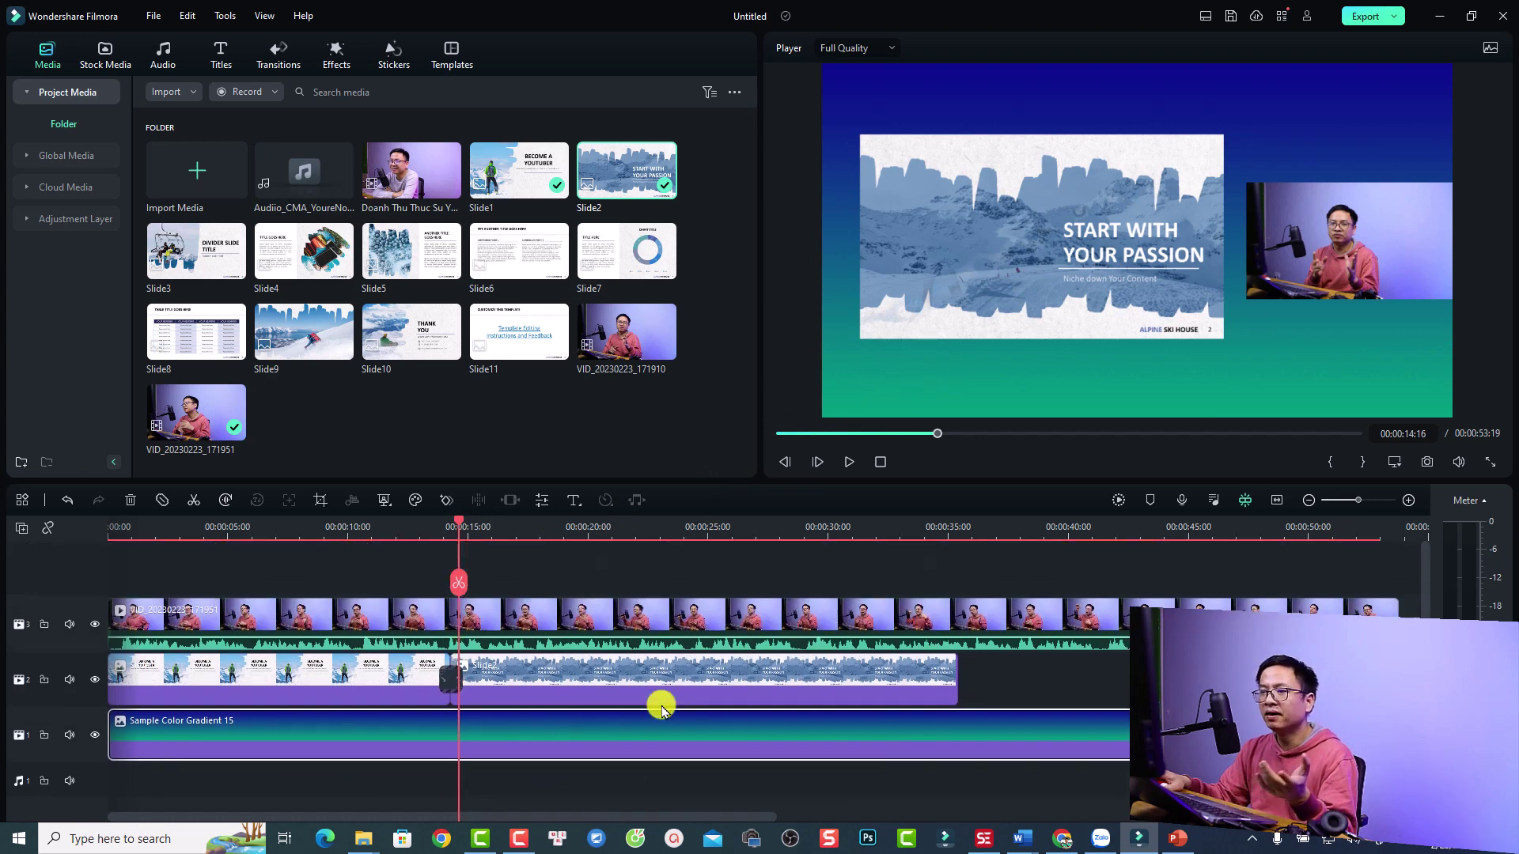
key("ctrl+a")
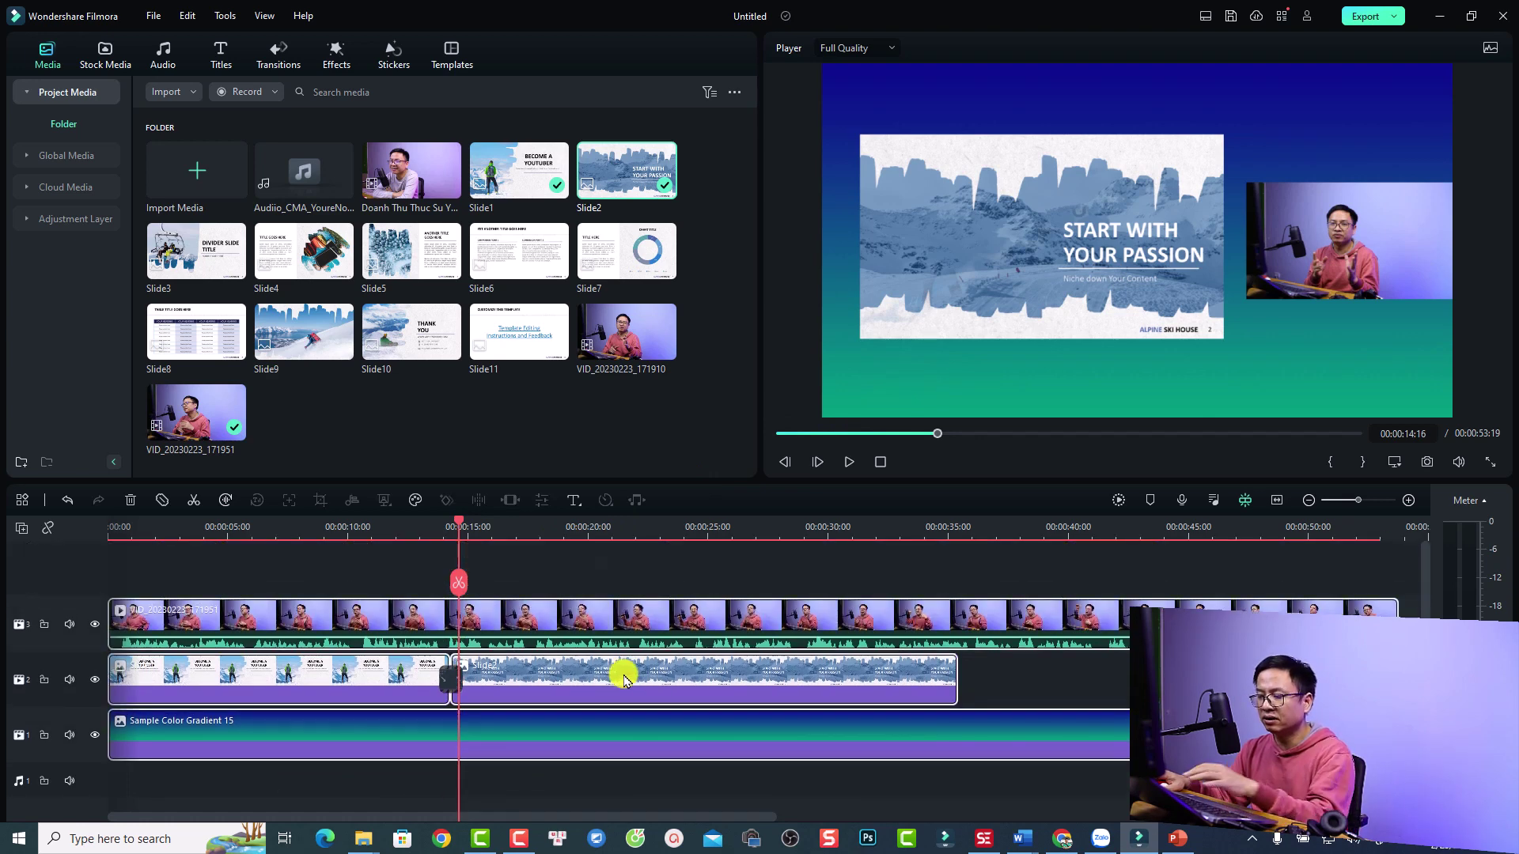
key("Delete")
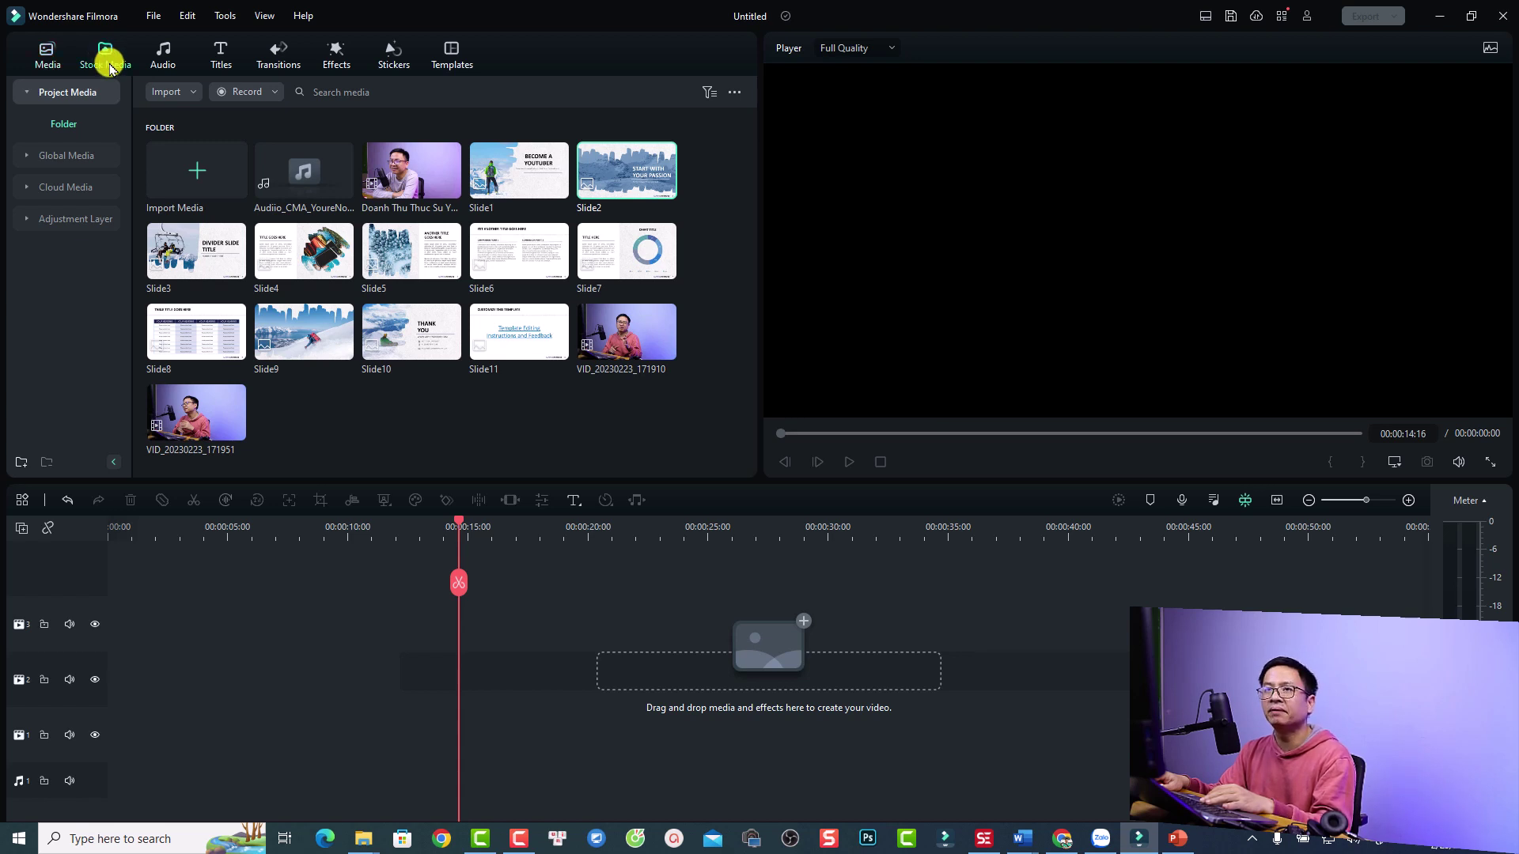
Add the orange-to-pink Sample Color Gradient 14 from Filmstock's gradient colors to the start of video track 1
left_click(107, 64)
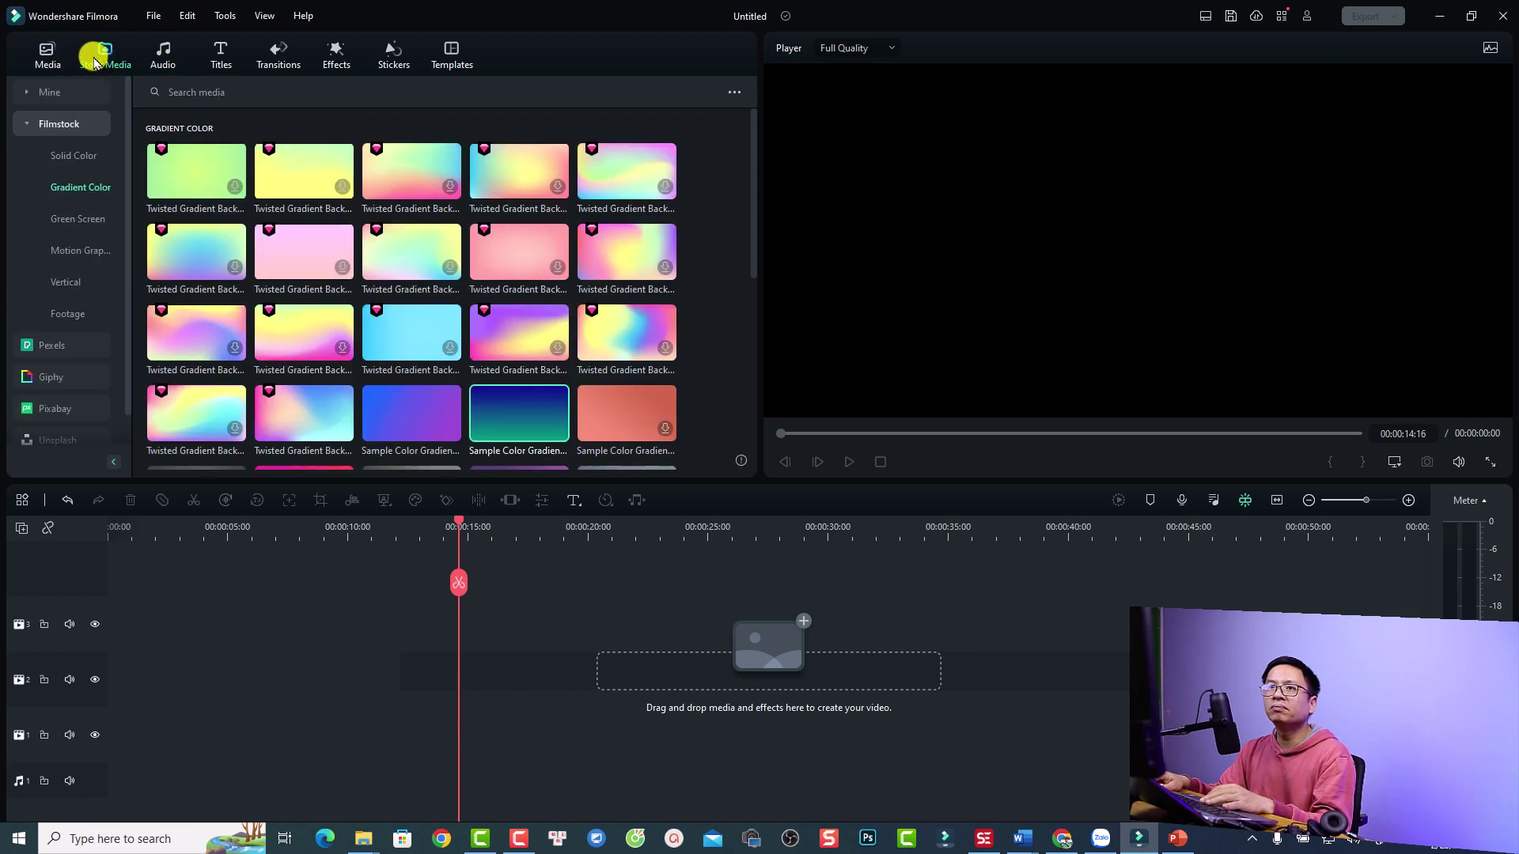
left_click(67, 166)
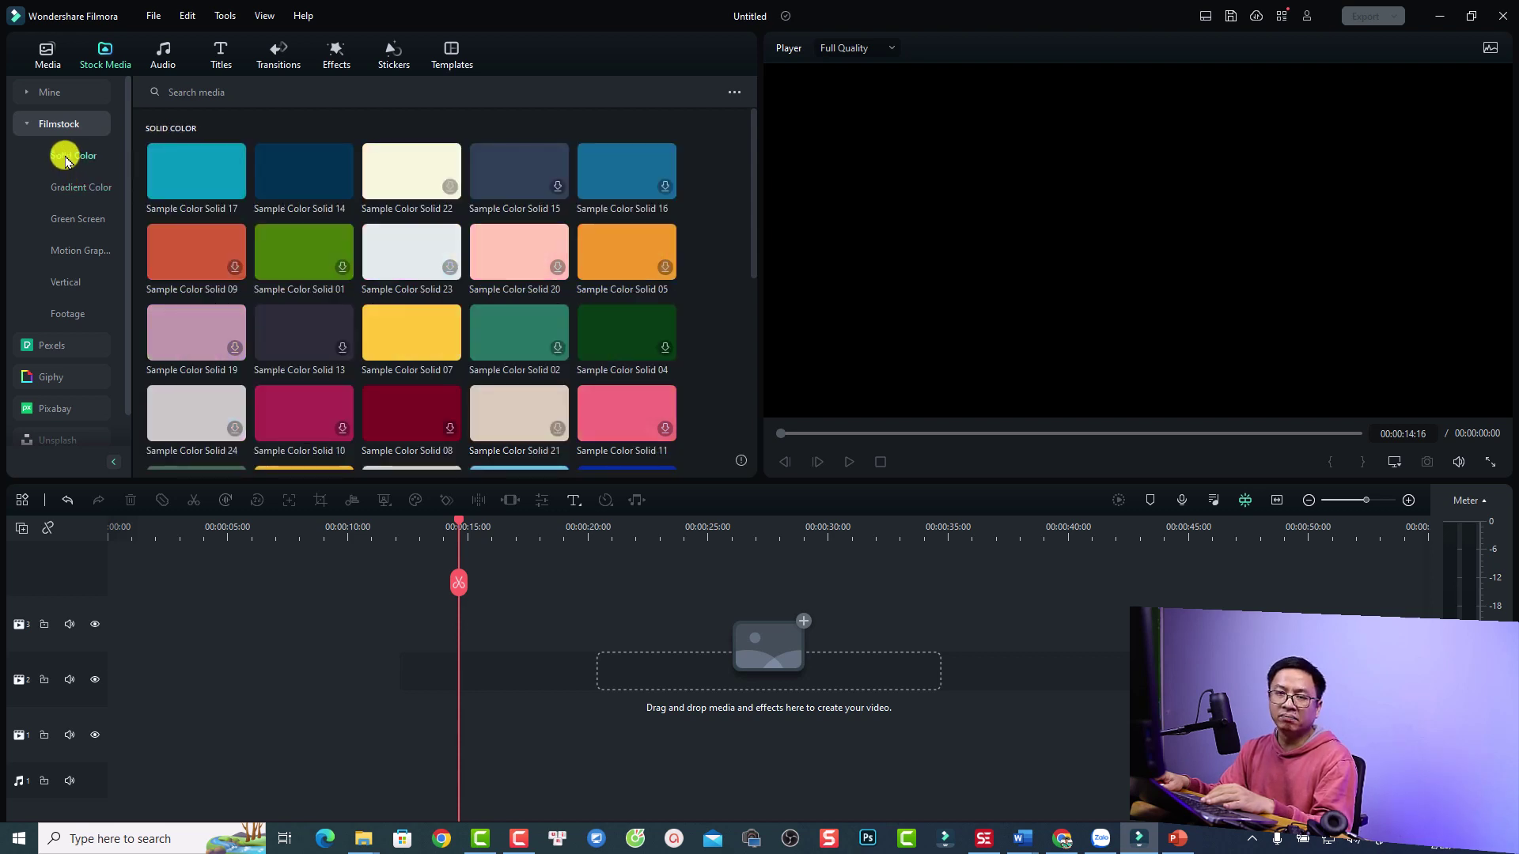
left_click(67, 188)
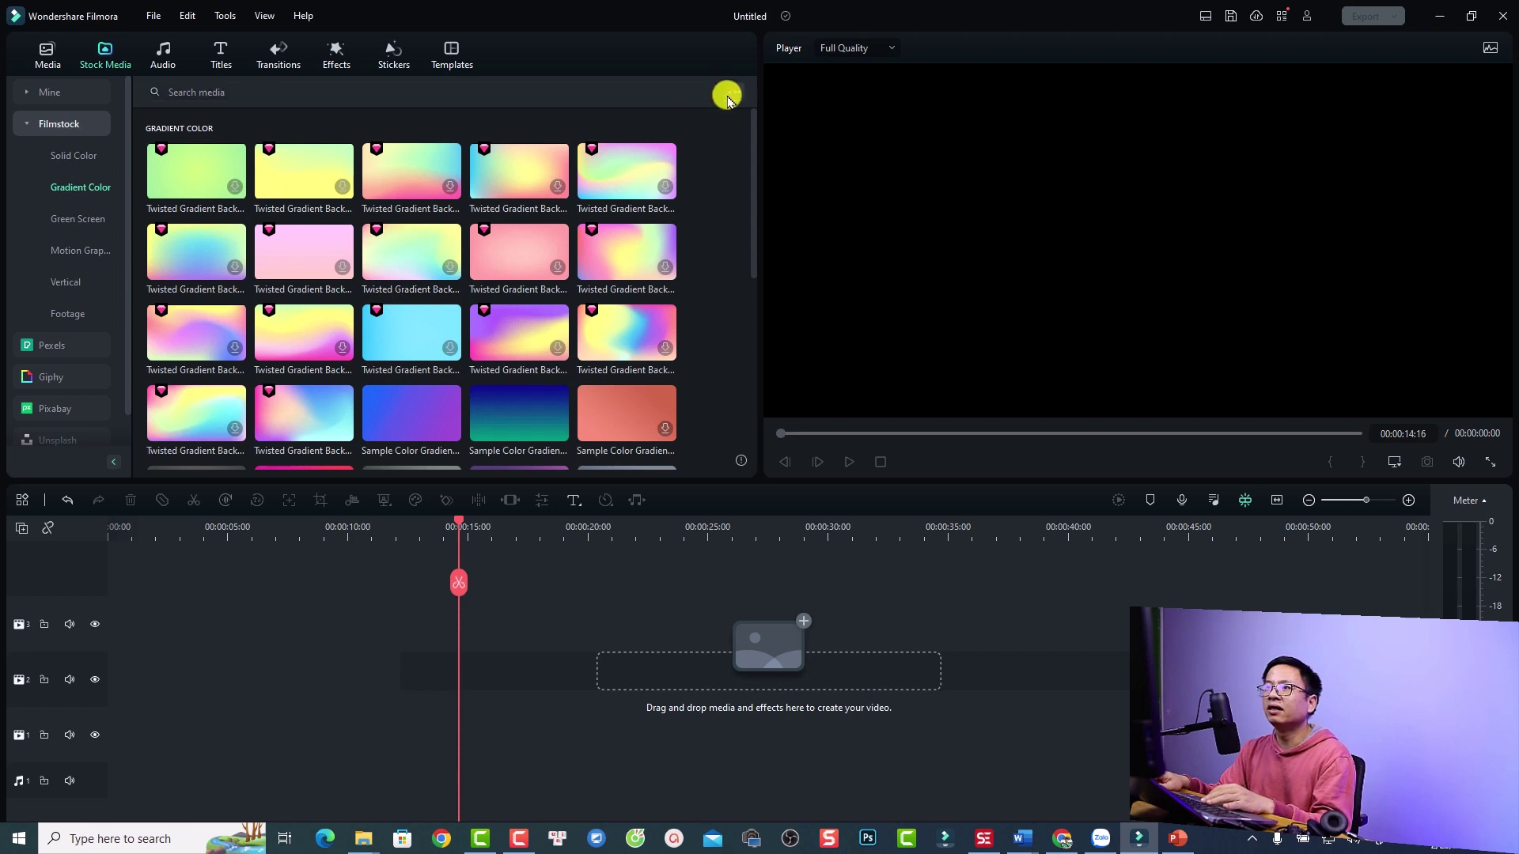
scroll(562, 342, "down", 5)
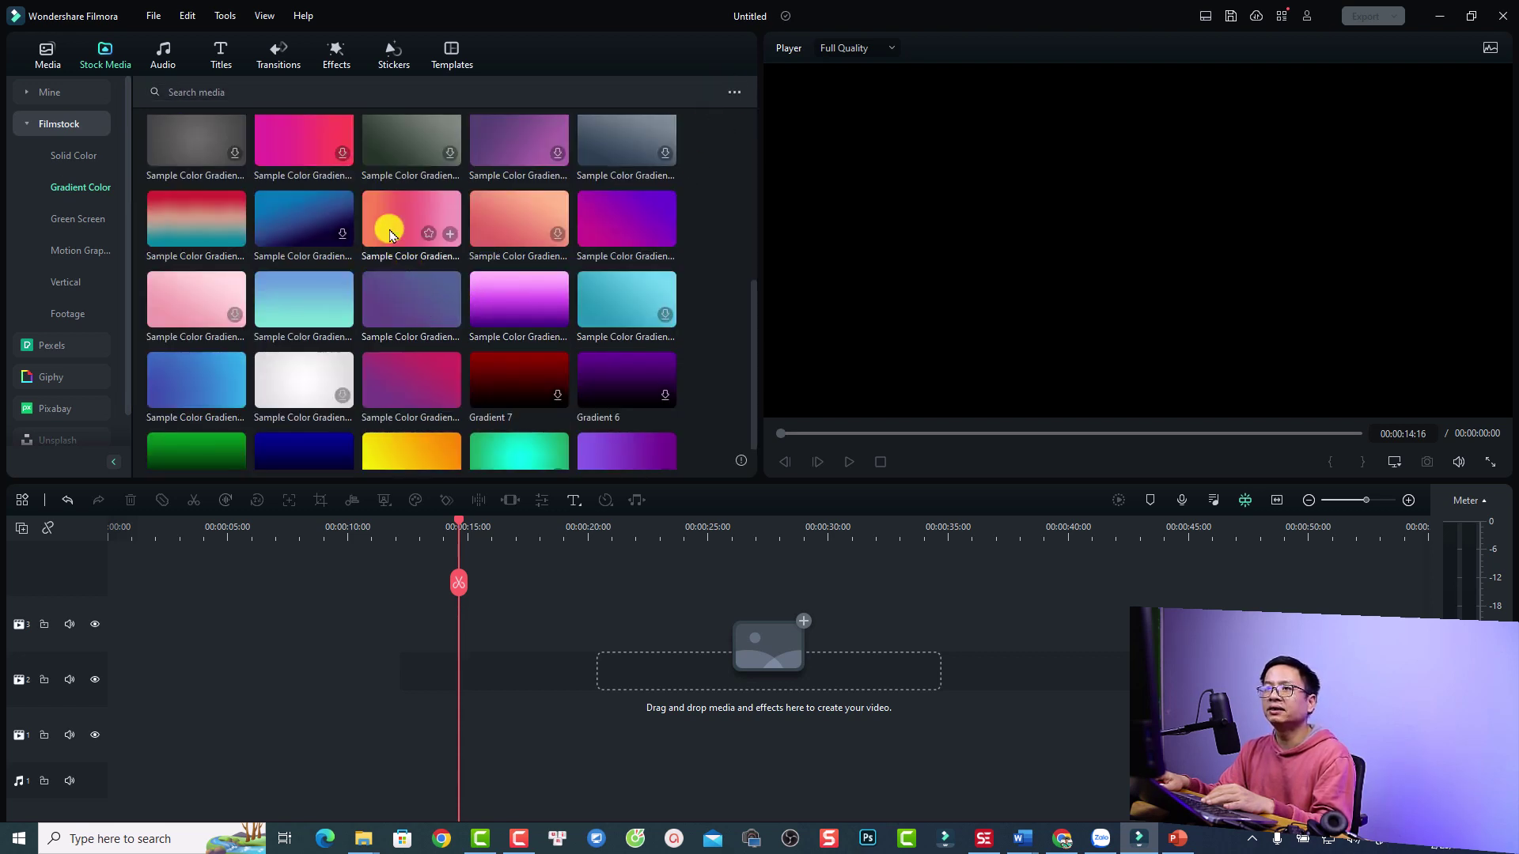
left_click_drag(390, 235, 120, 752)
left_click(113, 528)
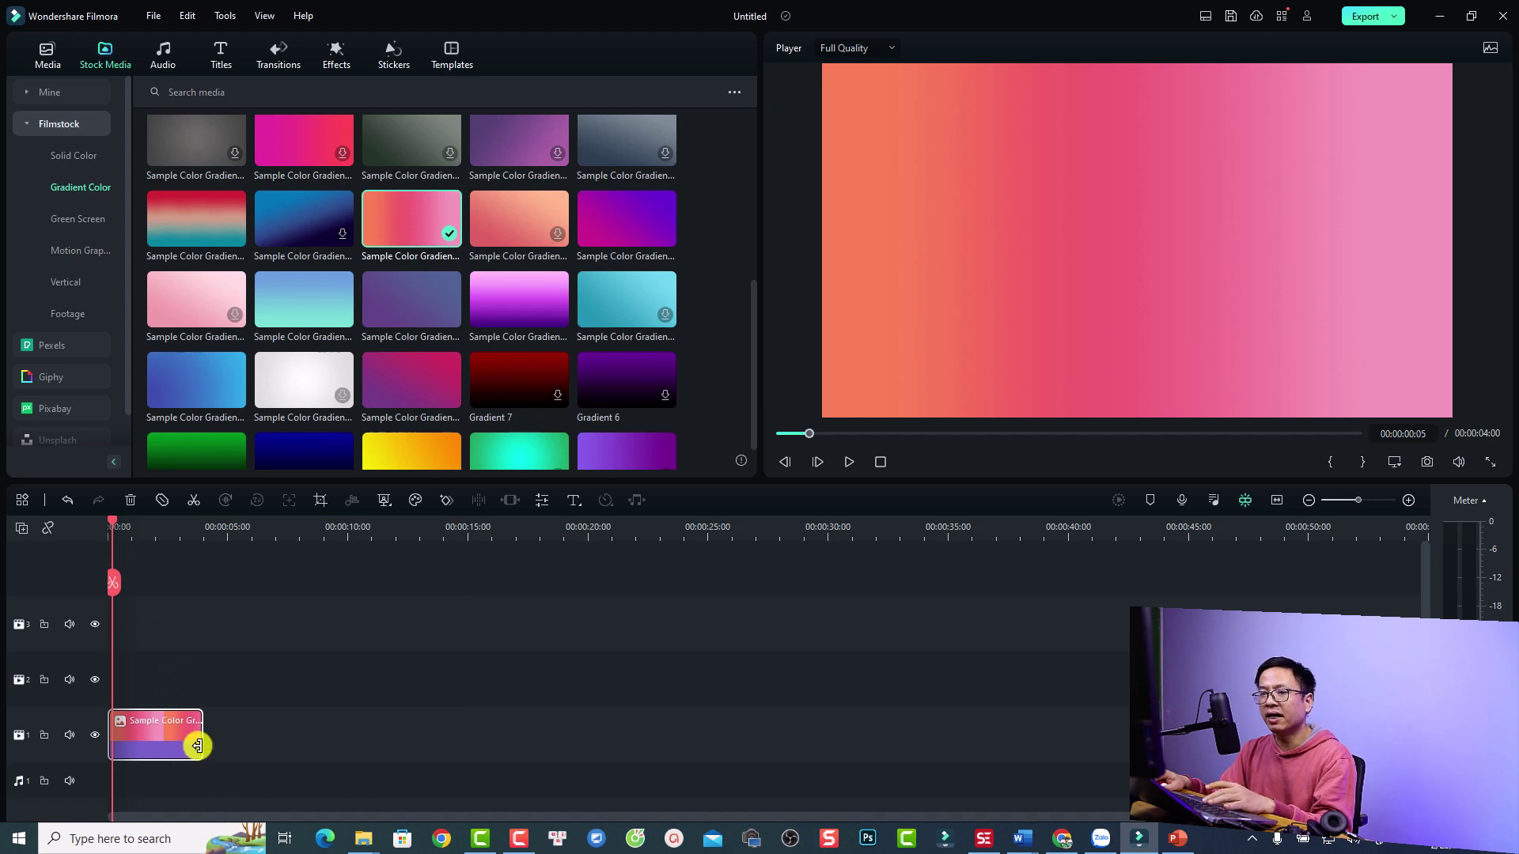
Extend the gradient background clip to about 49 seconds and lock video track 1
left_click_drag(201, 739, 1129, 740)
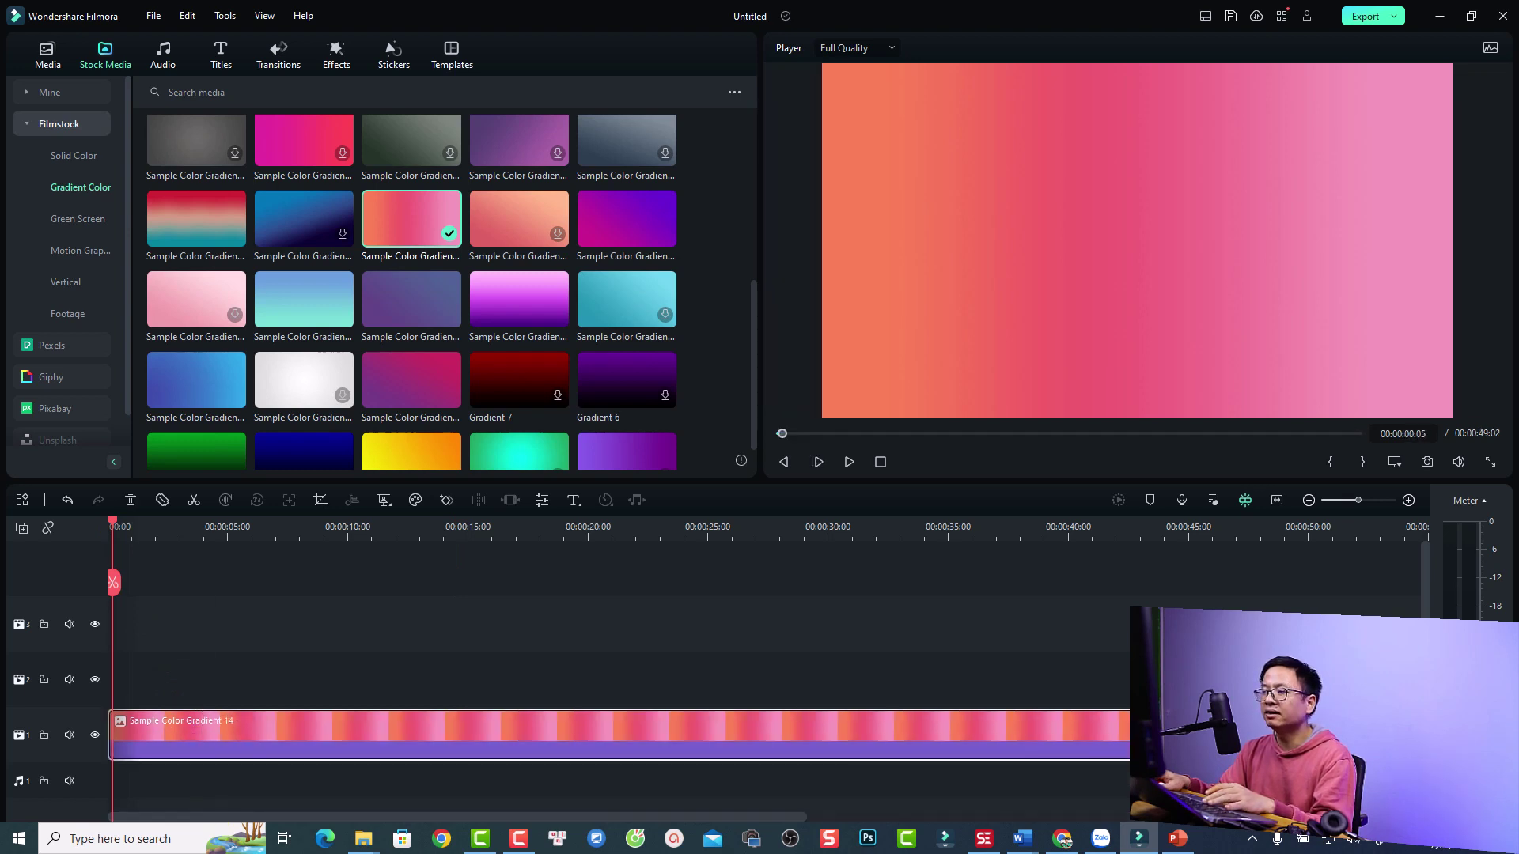
left_click(46, 735)
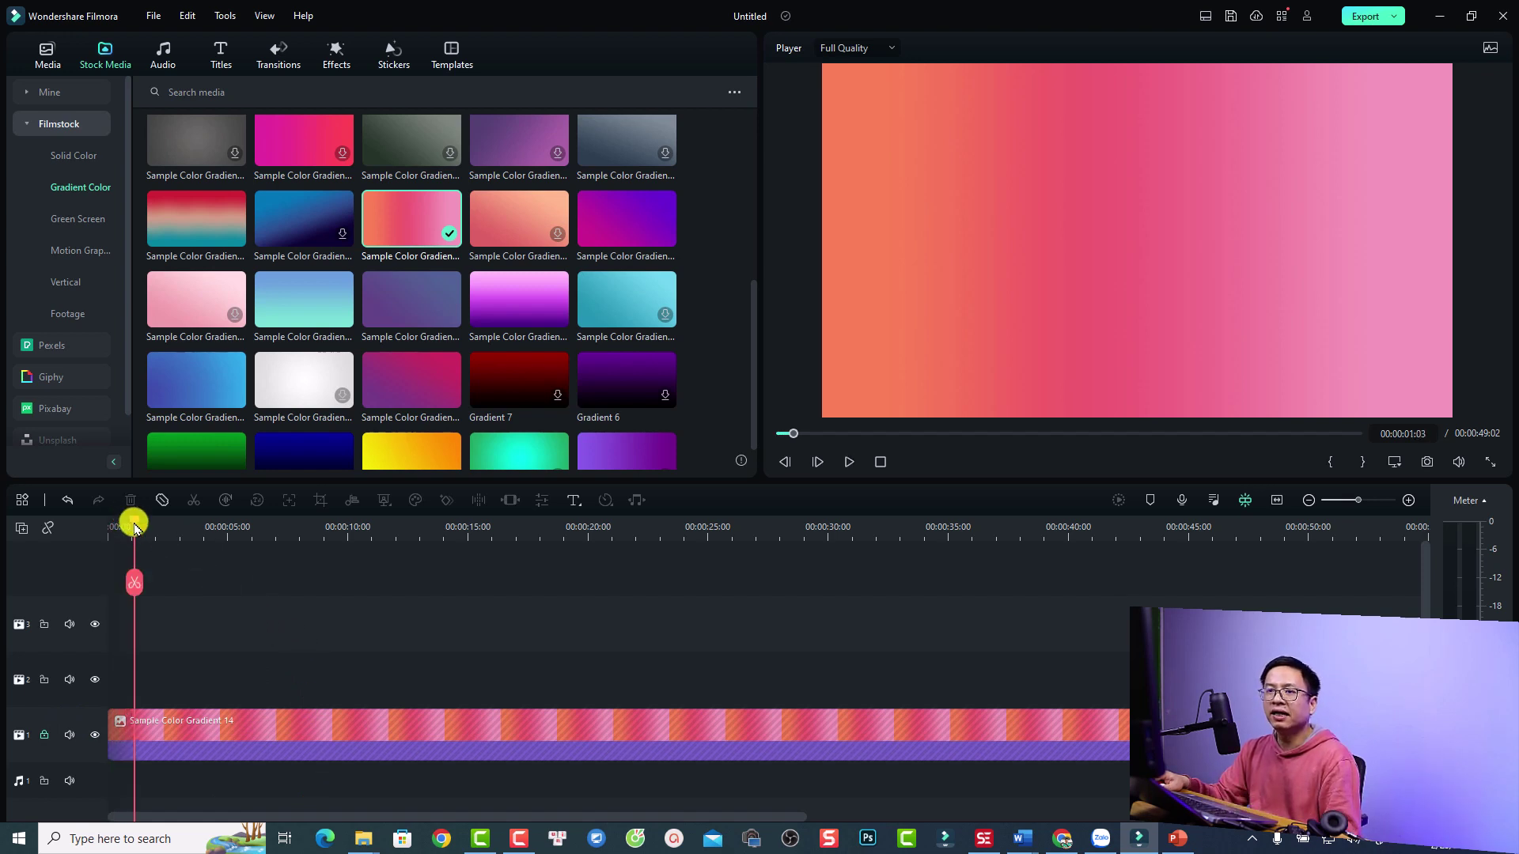
Return the playhead to 00:00:00:00 and show the project media
left_click_drag(131, 528, 87, 530)
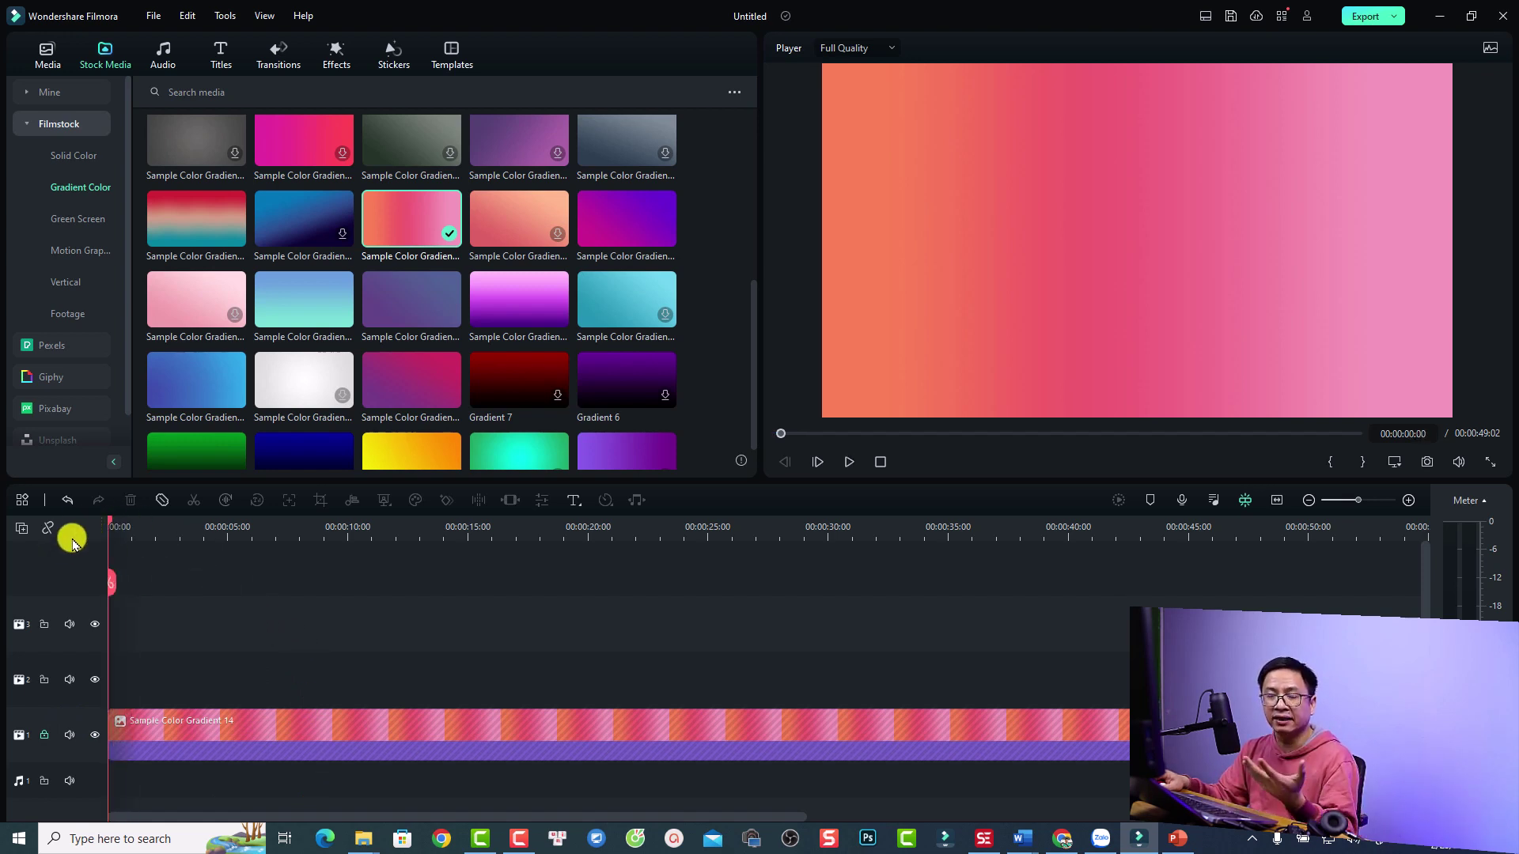
left_click(44, 56)
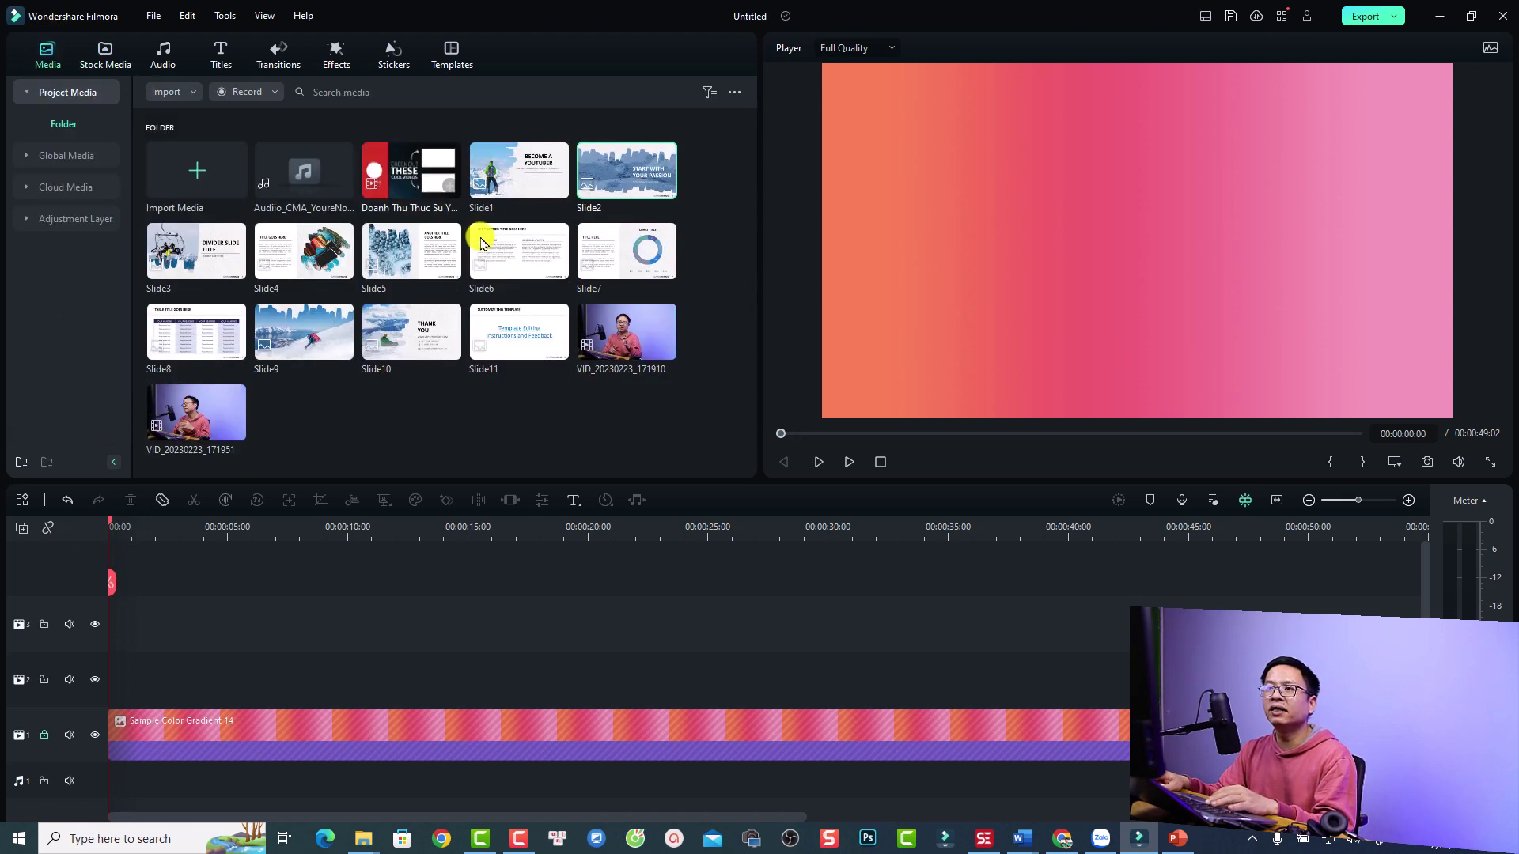
Place Slide1 at the start of video track 2, scaled to about half size and vertically centred in the left part of the frame
left_click_drag(498, 202, 512, 682)
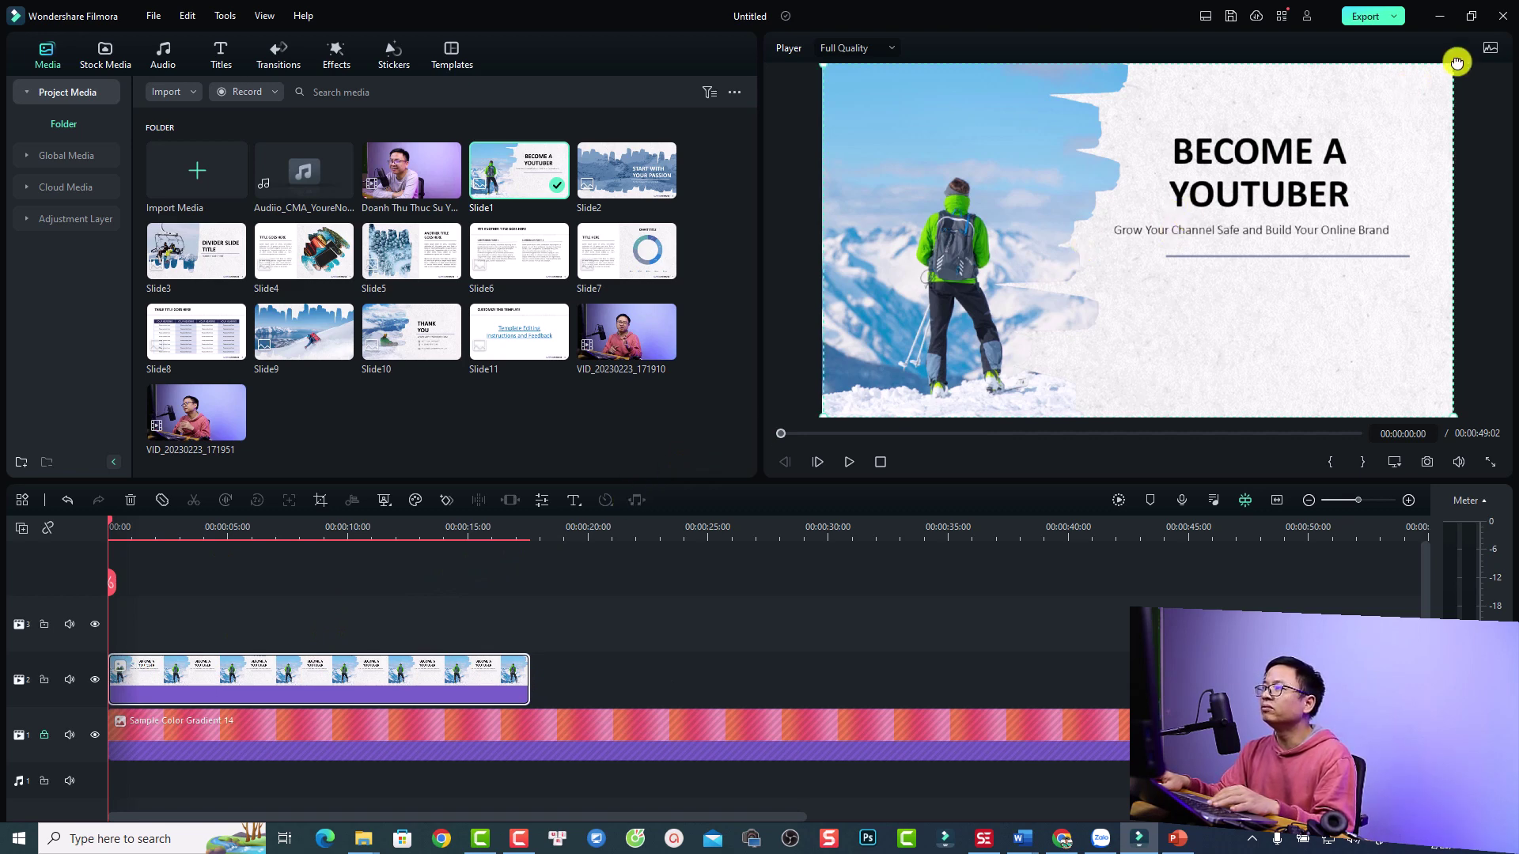
left_click_drag(1444, 70, 1114, 239)
left_click_drag(1045, 320, 1090, 233)
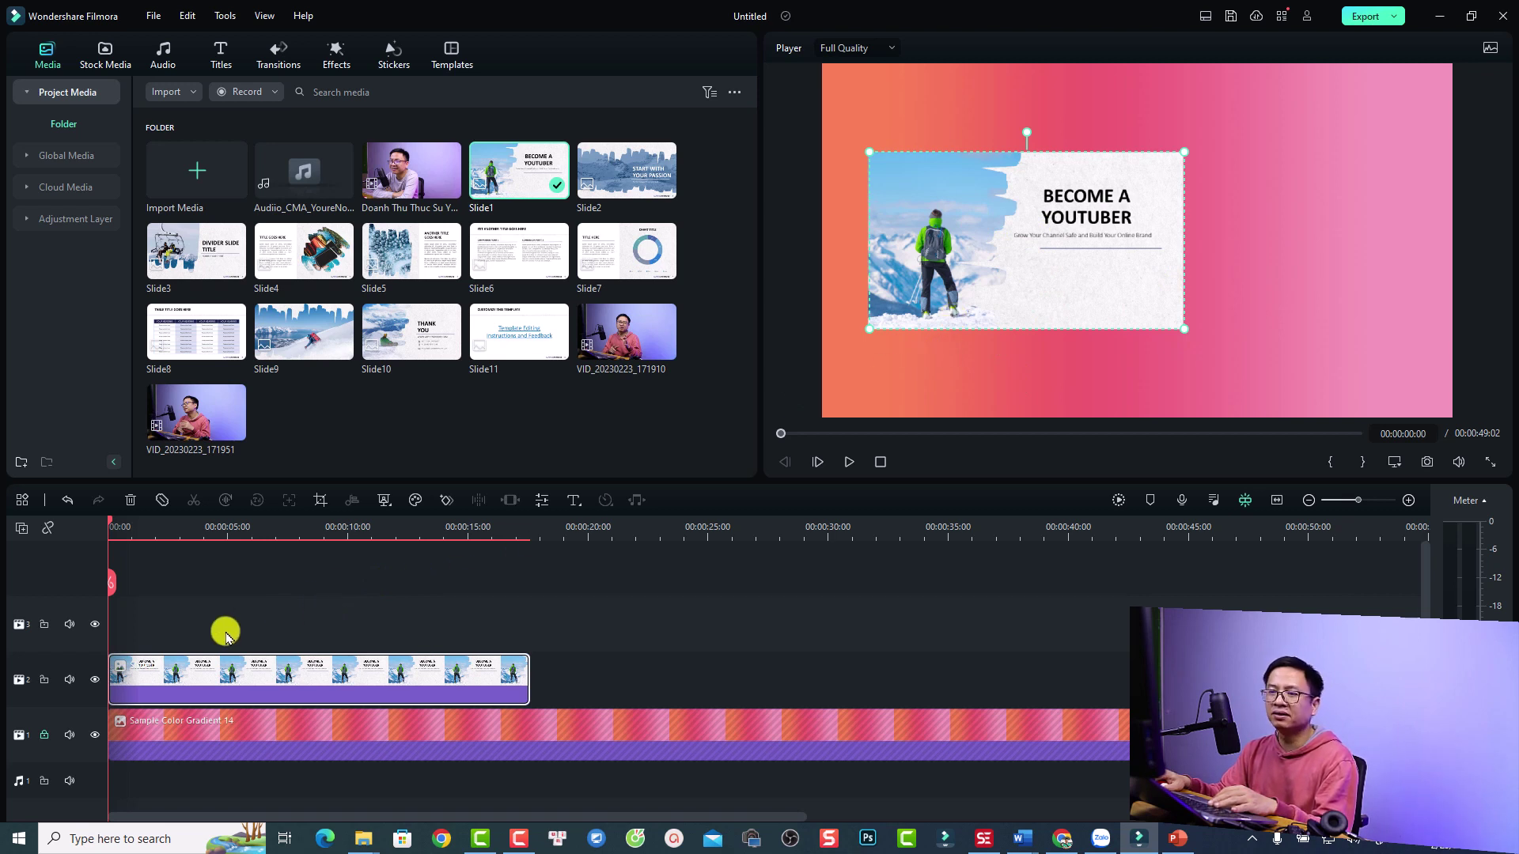
key("space")
key("space")
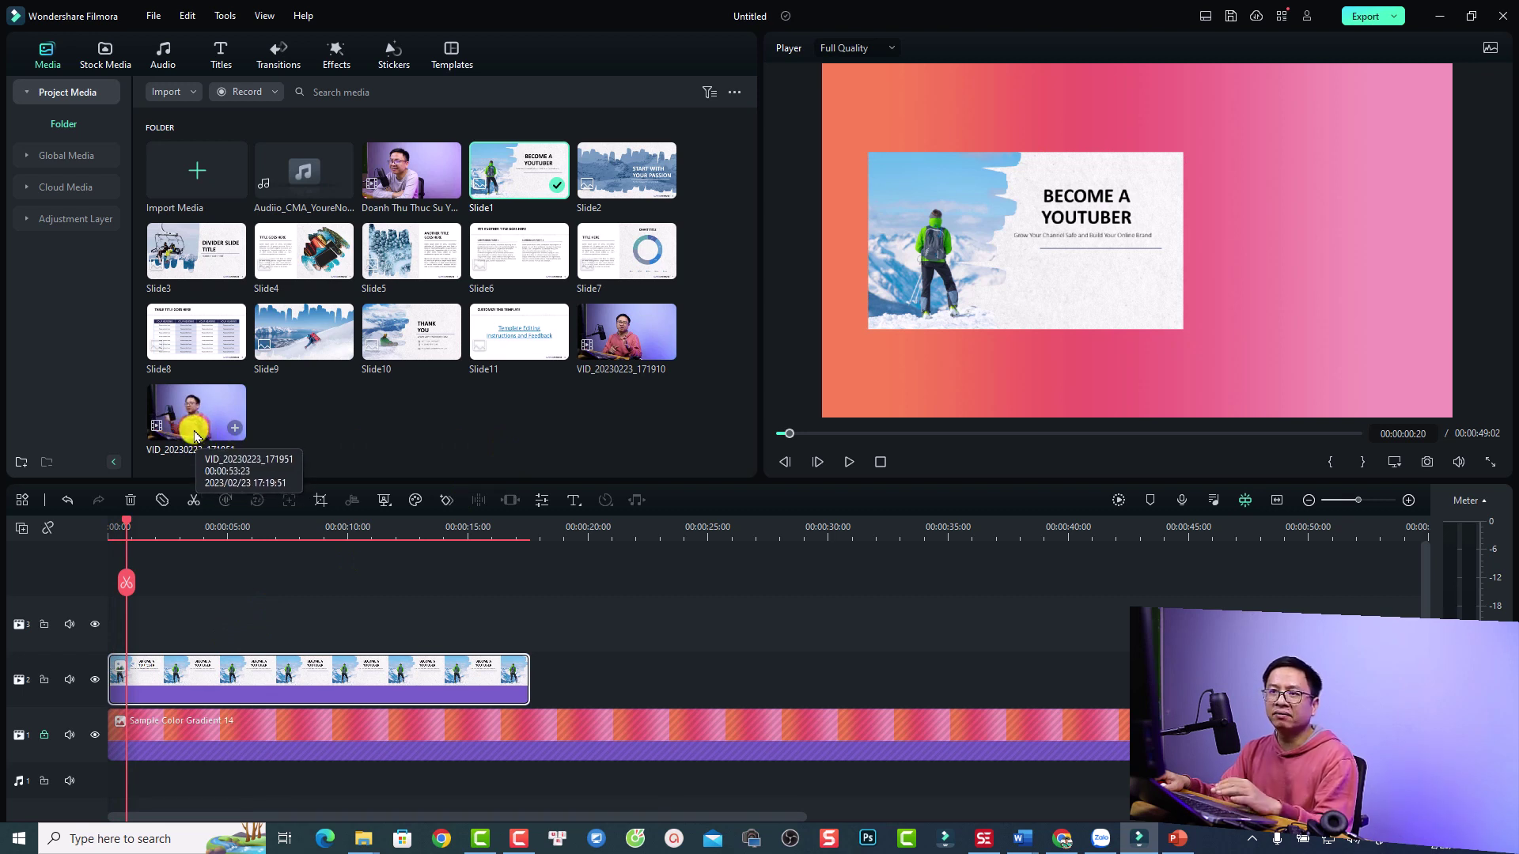
Add the VID_20230223_171951 recording to the start of video track 3 and set a keyframe on it at about 6 seconds
left_click_drag(196, 435, 108, 641)
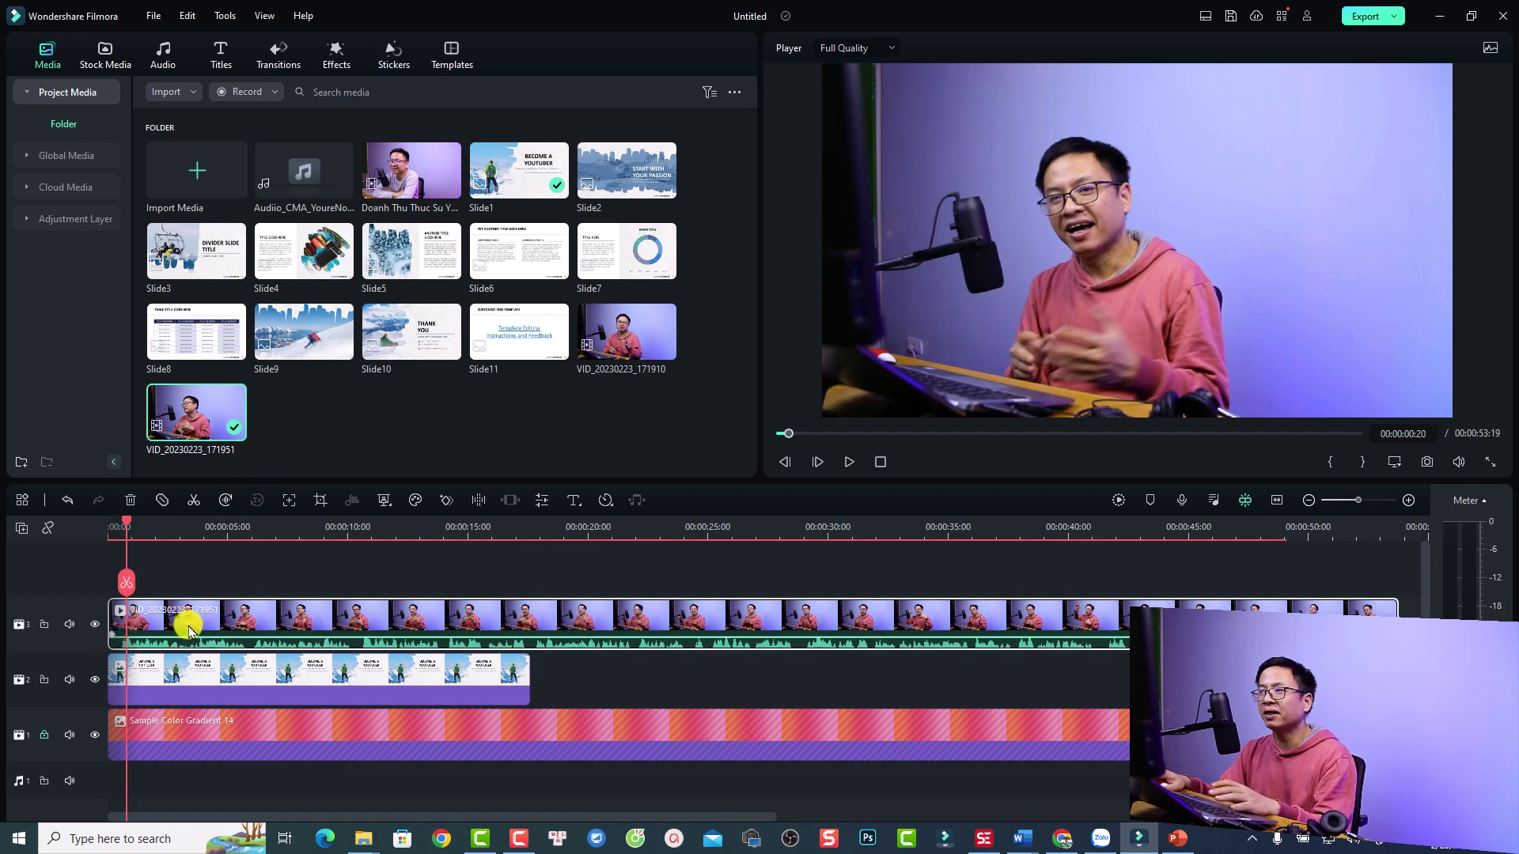
key("space")
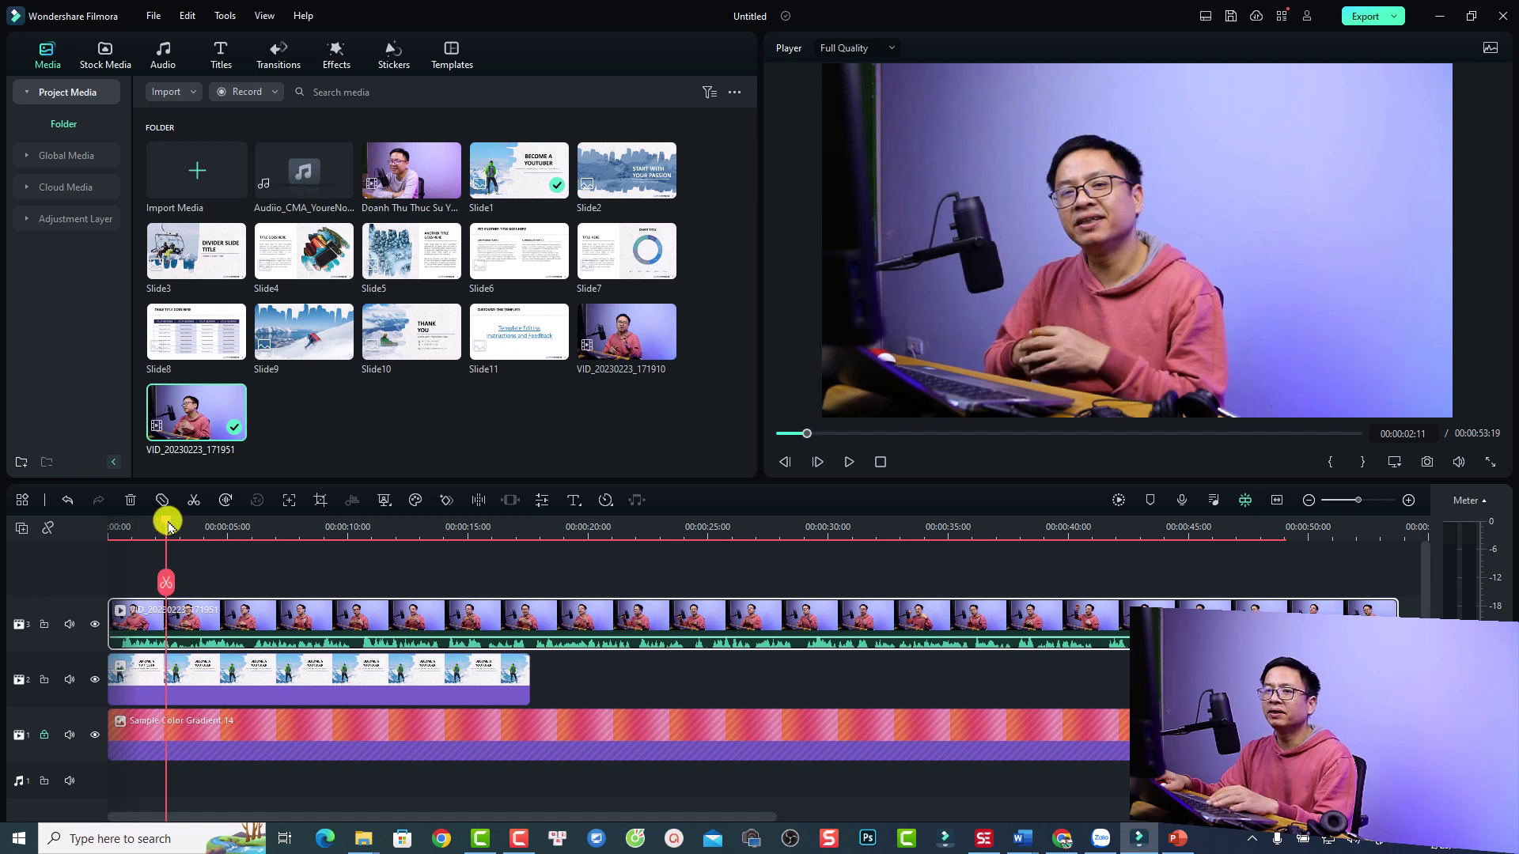
left_click_drag(167, 526, 254, 544)
left_click(285, 625)
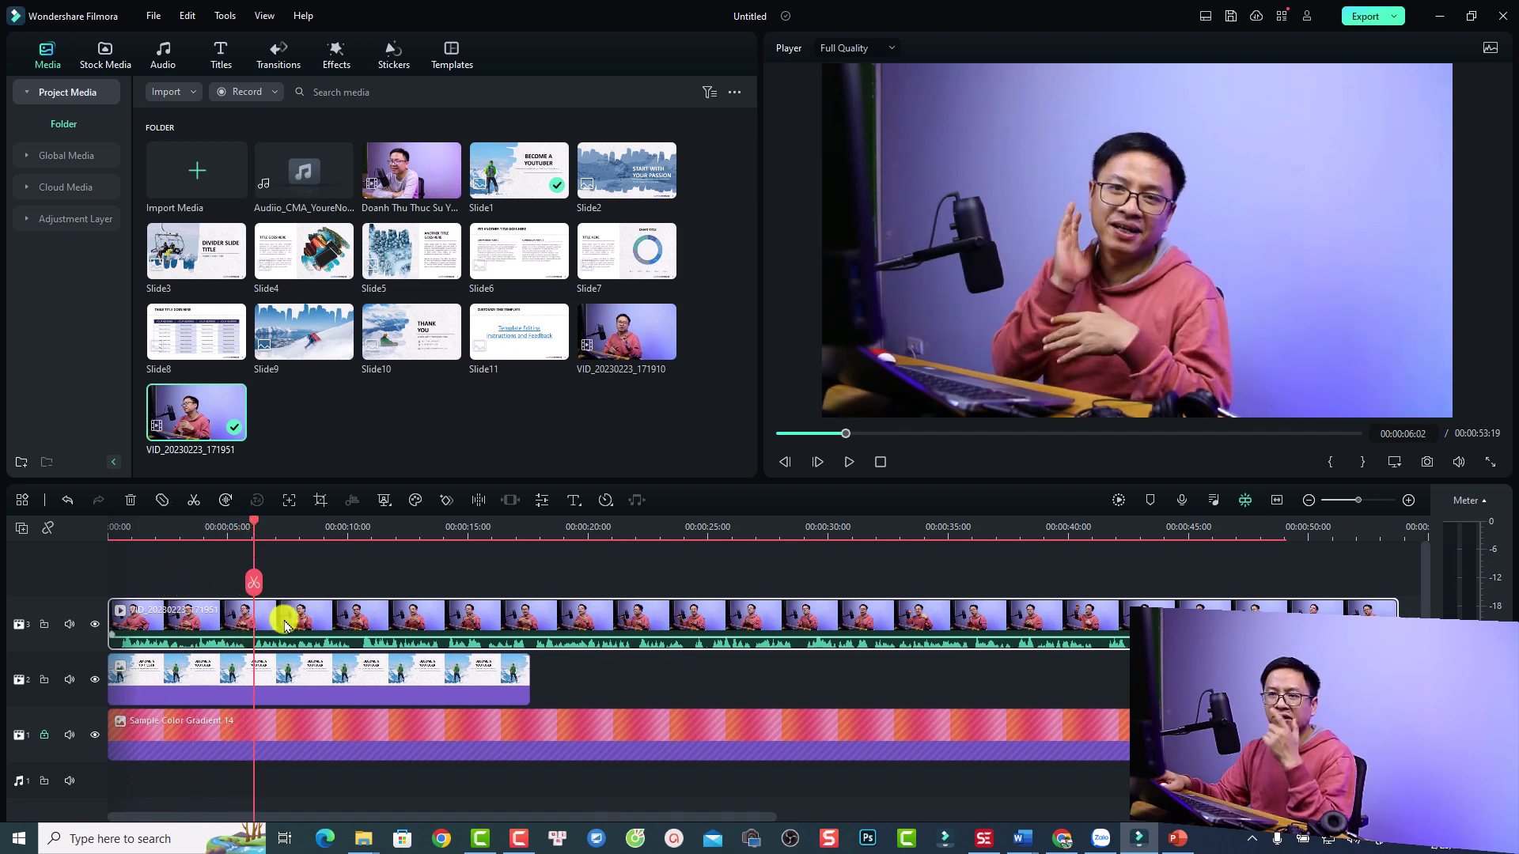
left_click(257, 688)
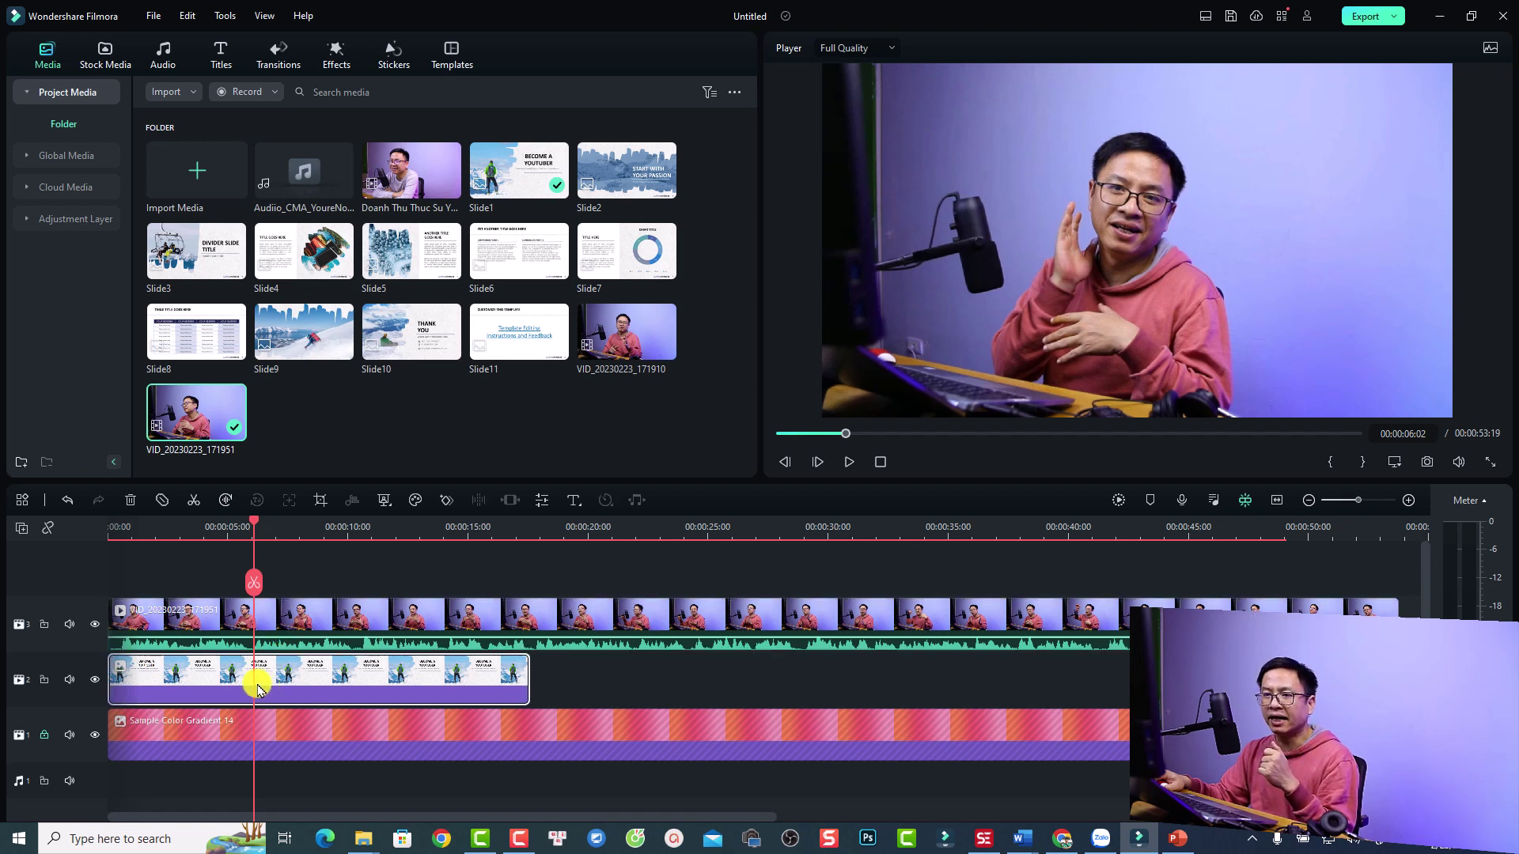
left_click(272, 624)
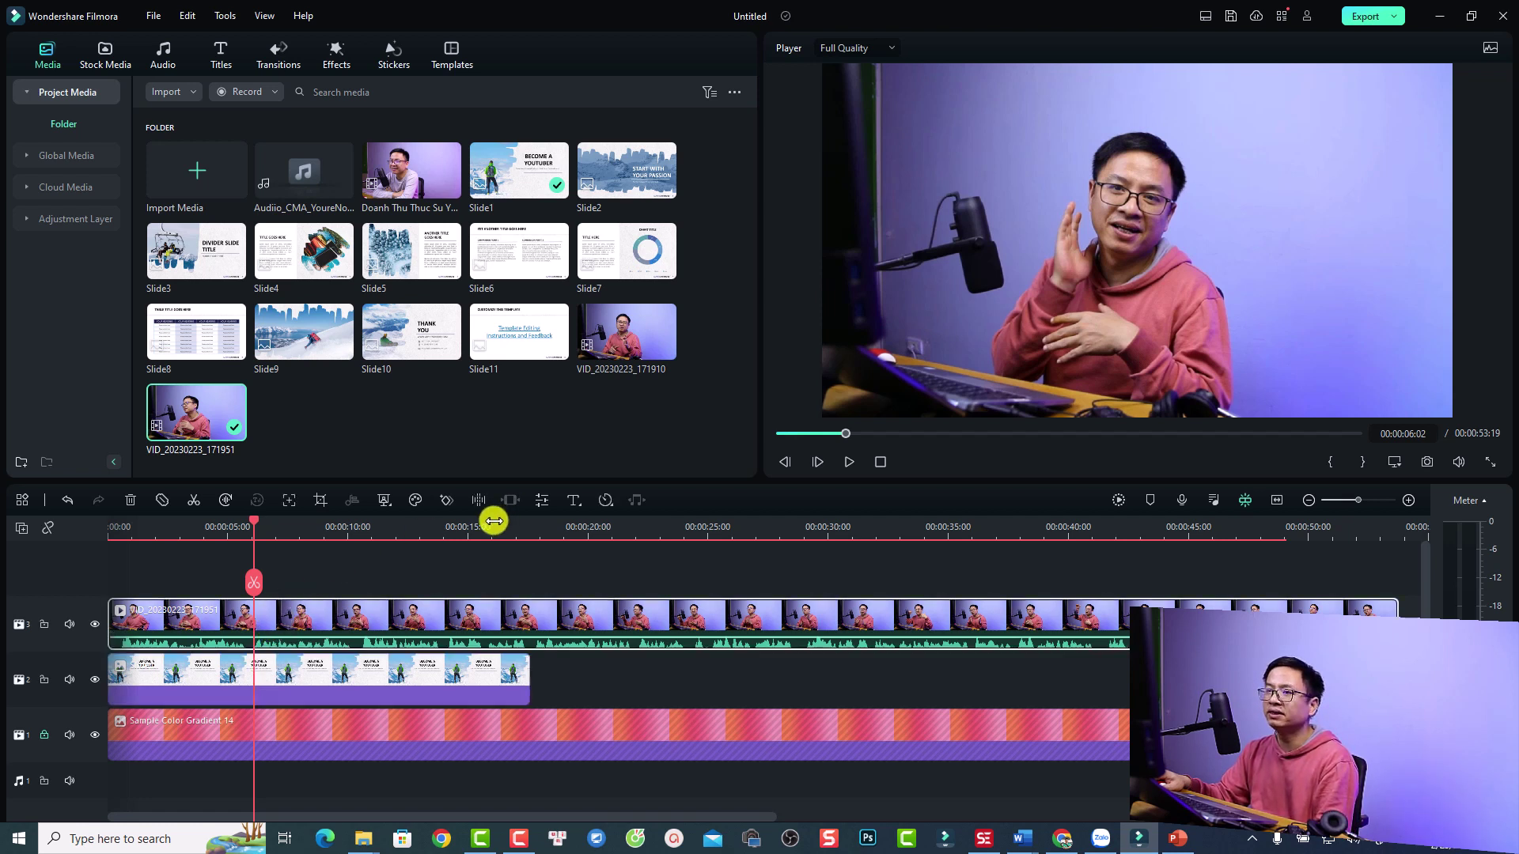
left_click(443, 503)
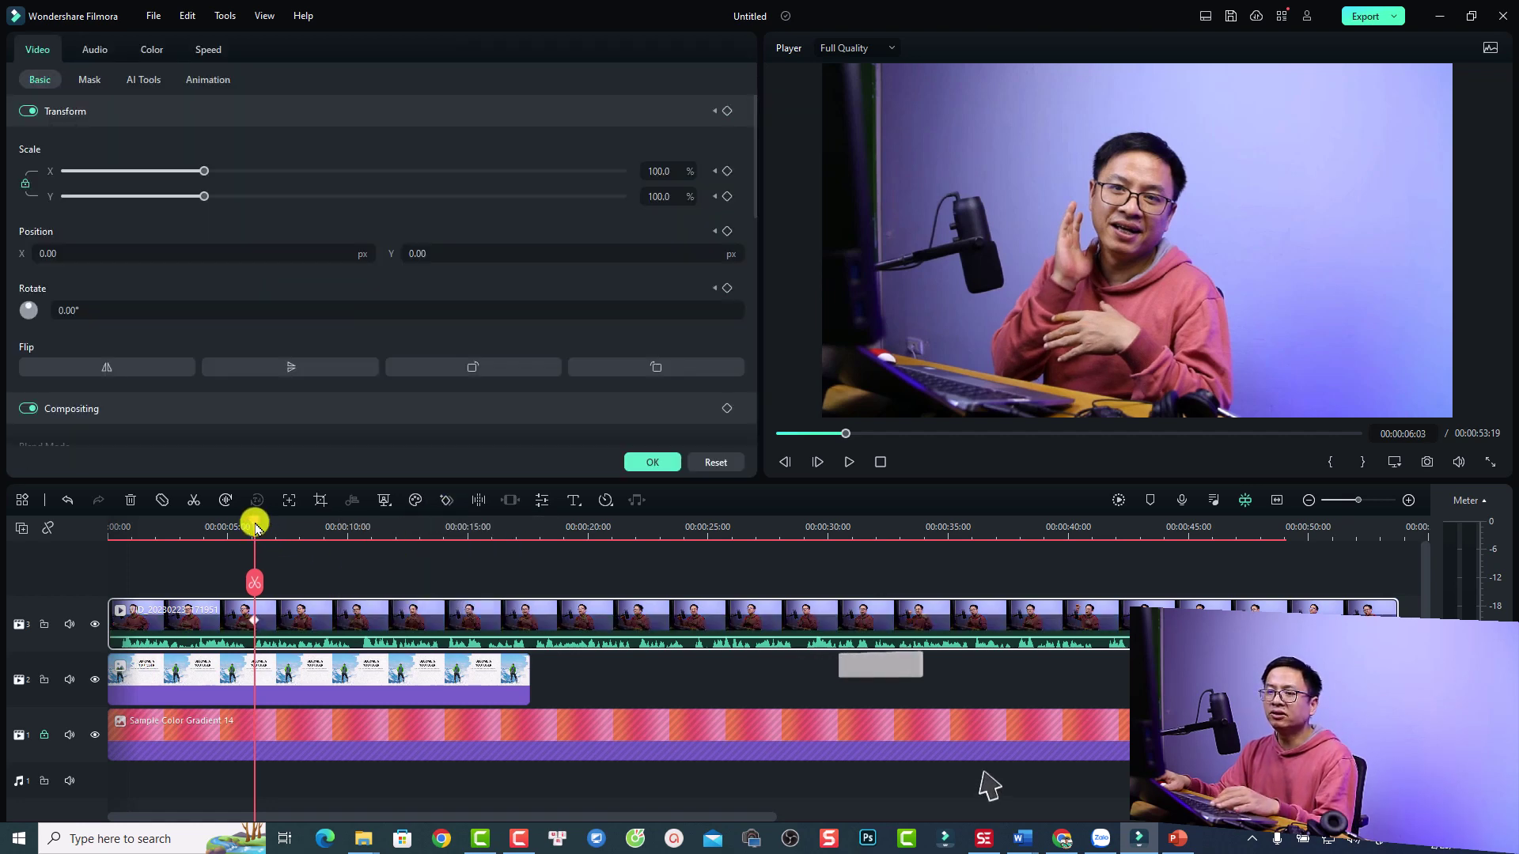
At 00:00:06:17, scale the recording to 33.7% and position it at X 636.78, Y 0.00 beside the slide, and preview the animation
left_click_drag(253, 520, 269, 528)
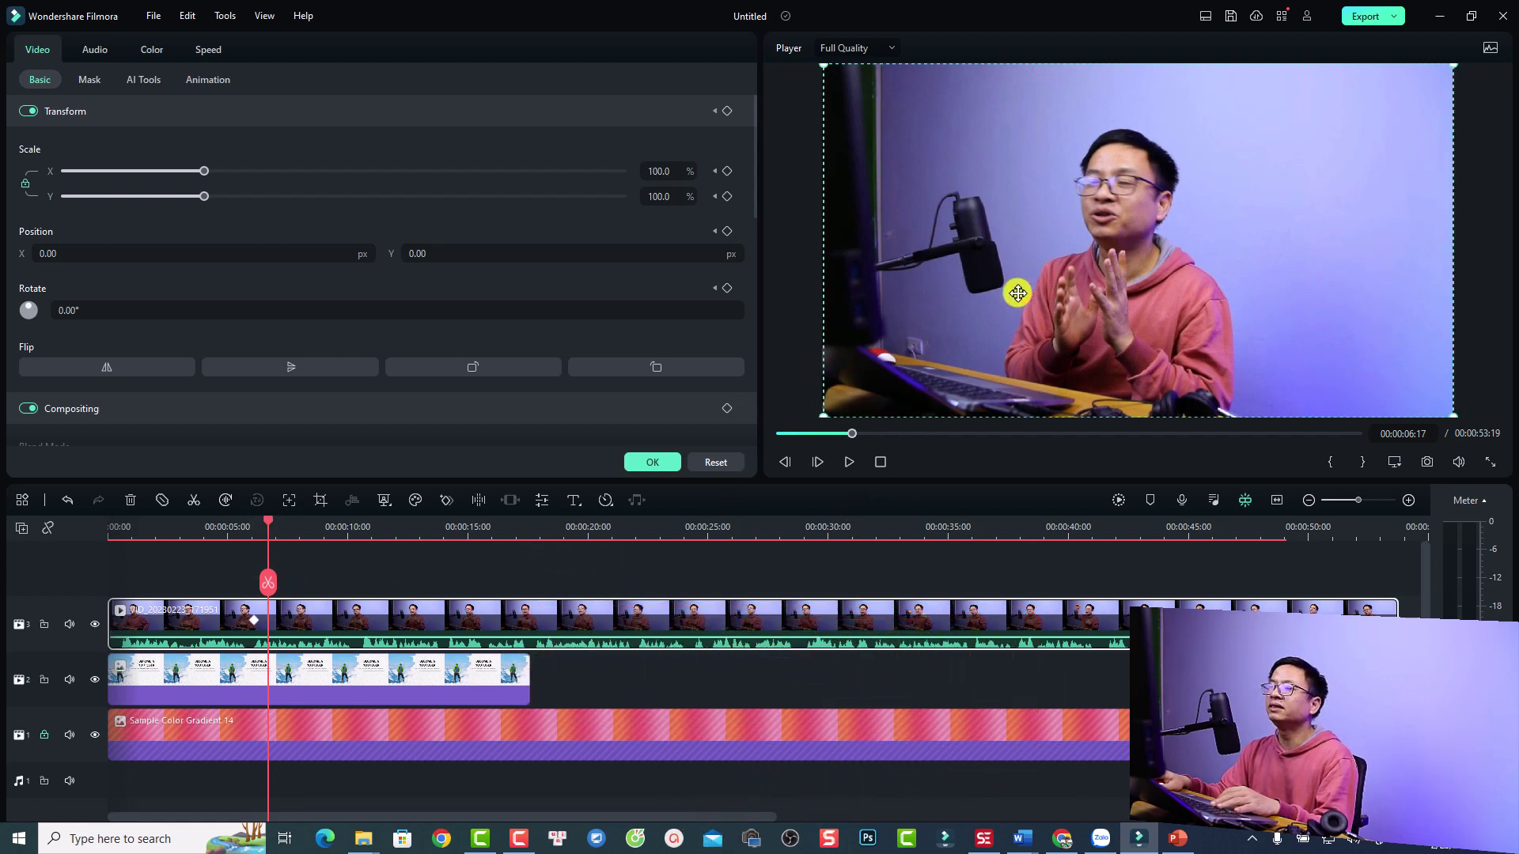
left_click(838, 258)
left_click_drag(821, 77, 1194, 277)
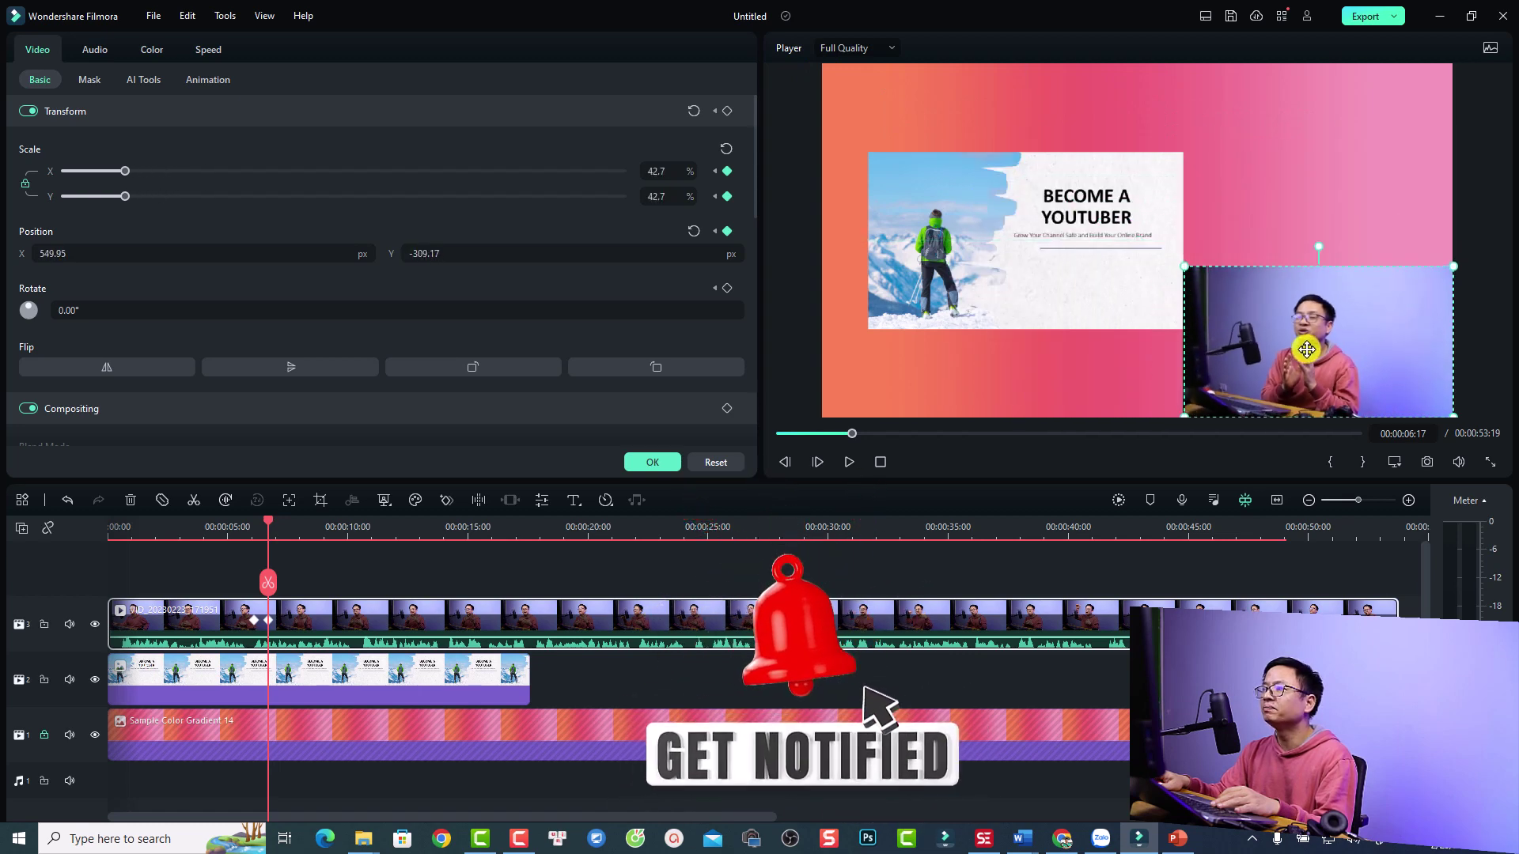
left_click_drag(1224, 332, 1305, 237)
left_click_drag(1187, 302, 1351, 266)
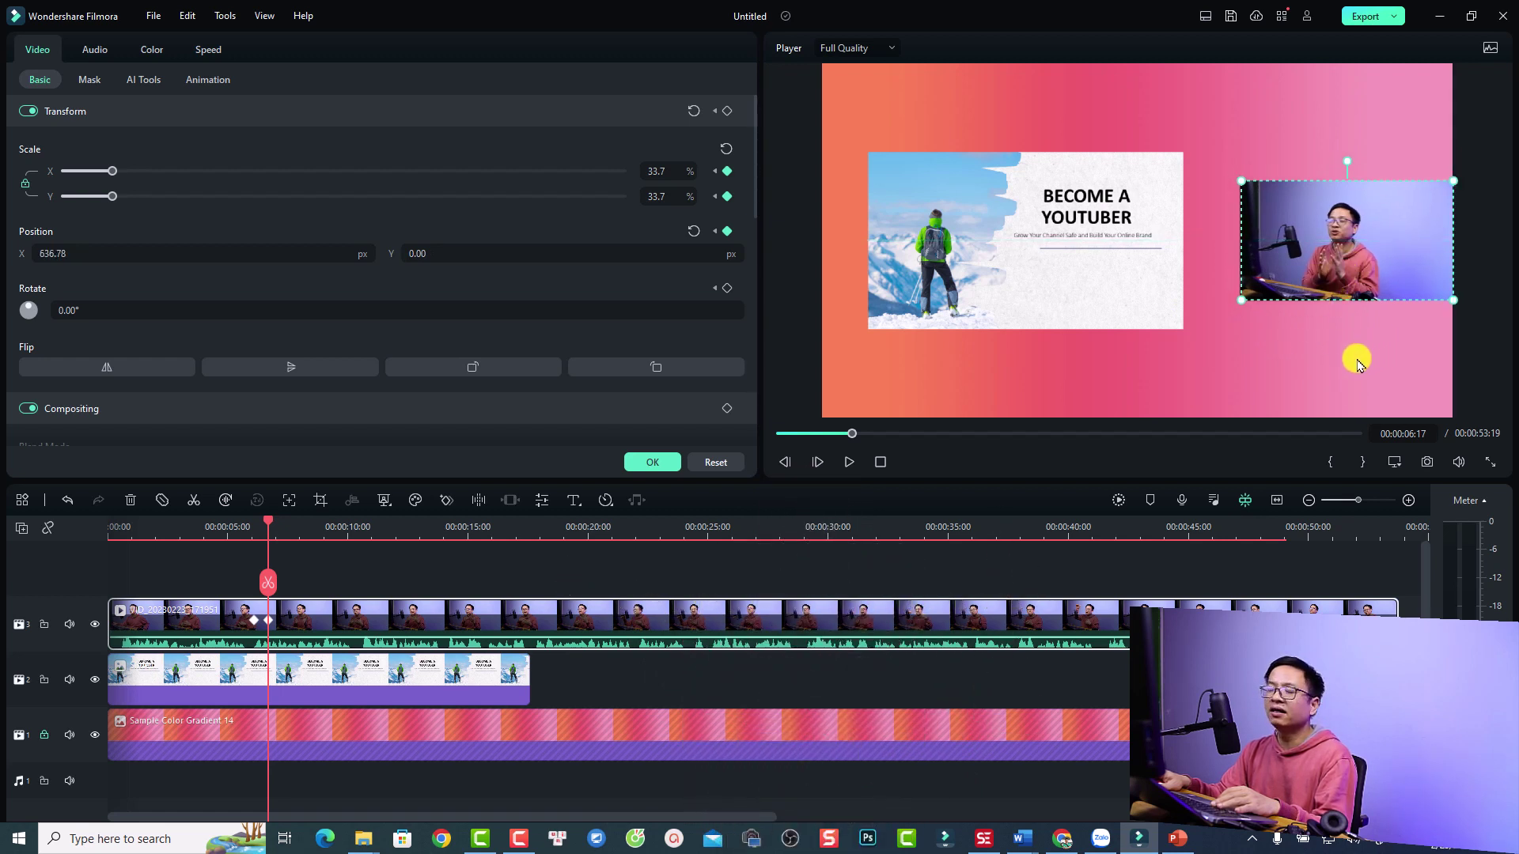
left_click(247, 538)
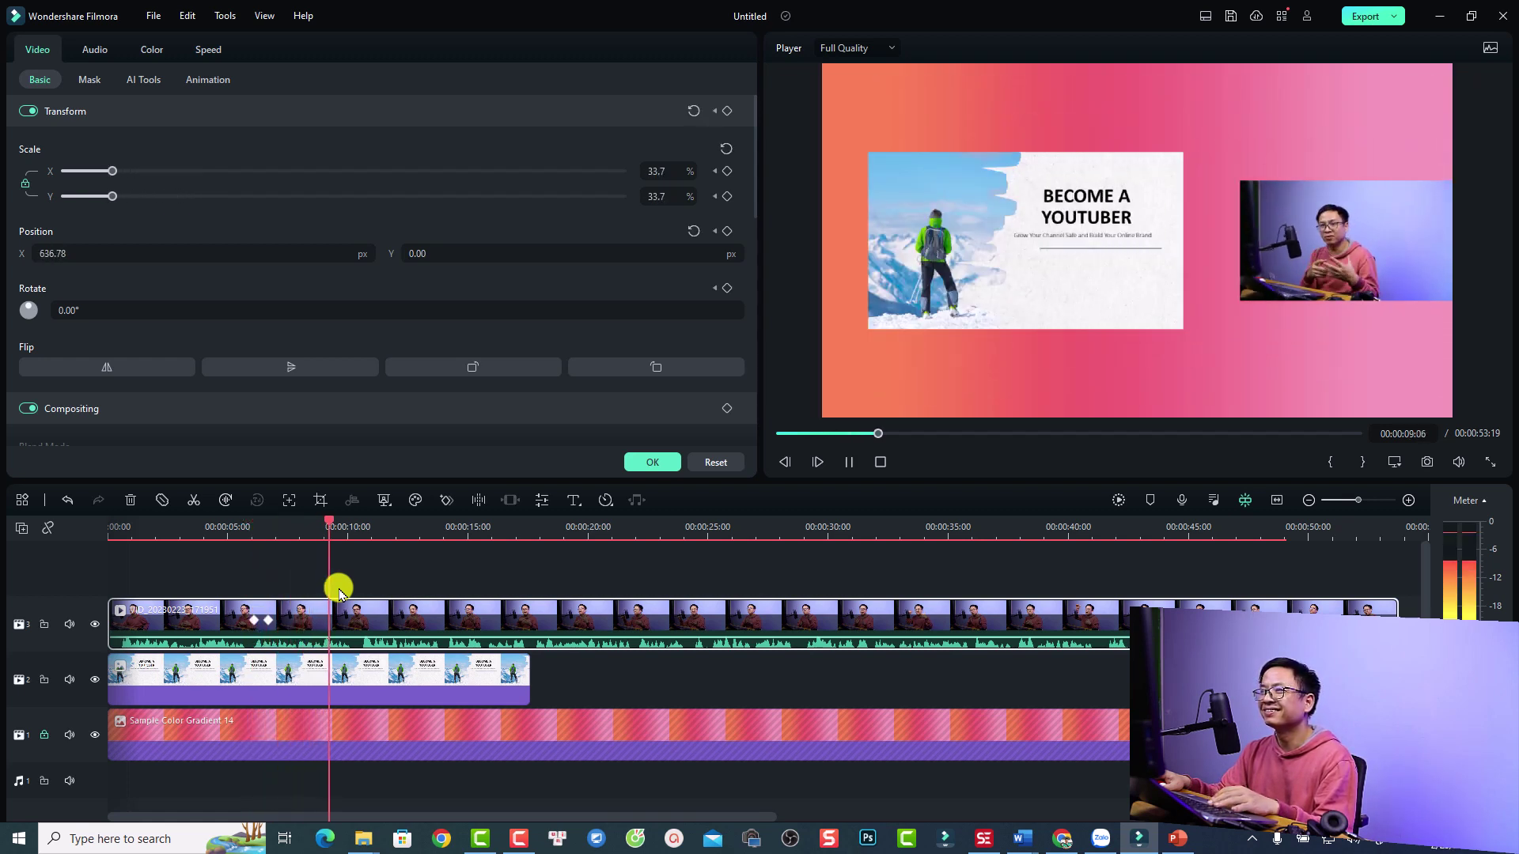
key("space")
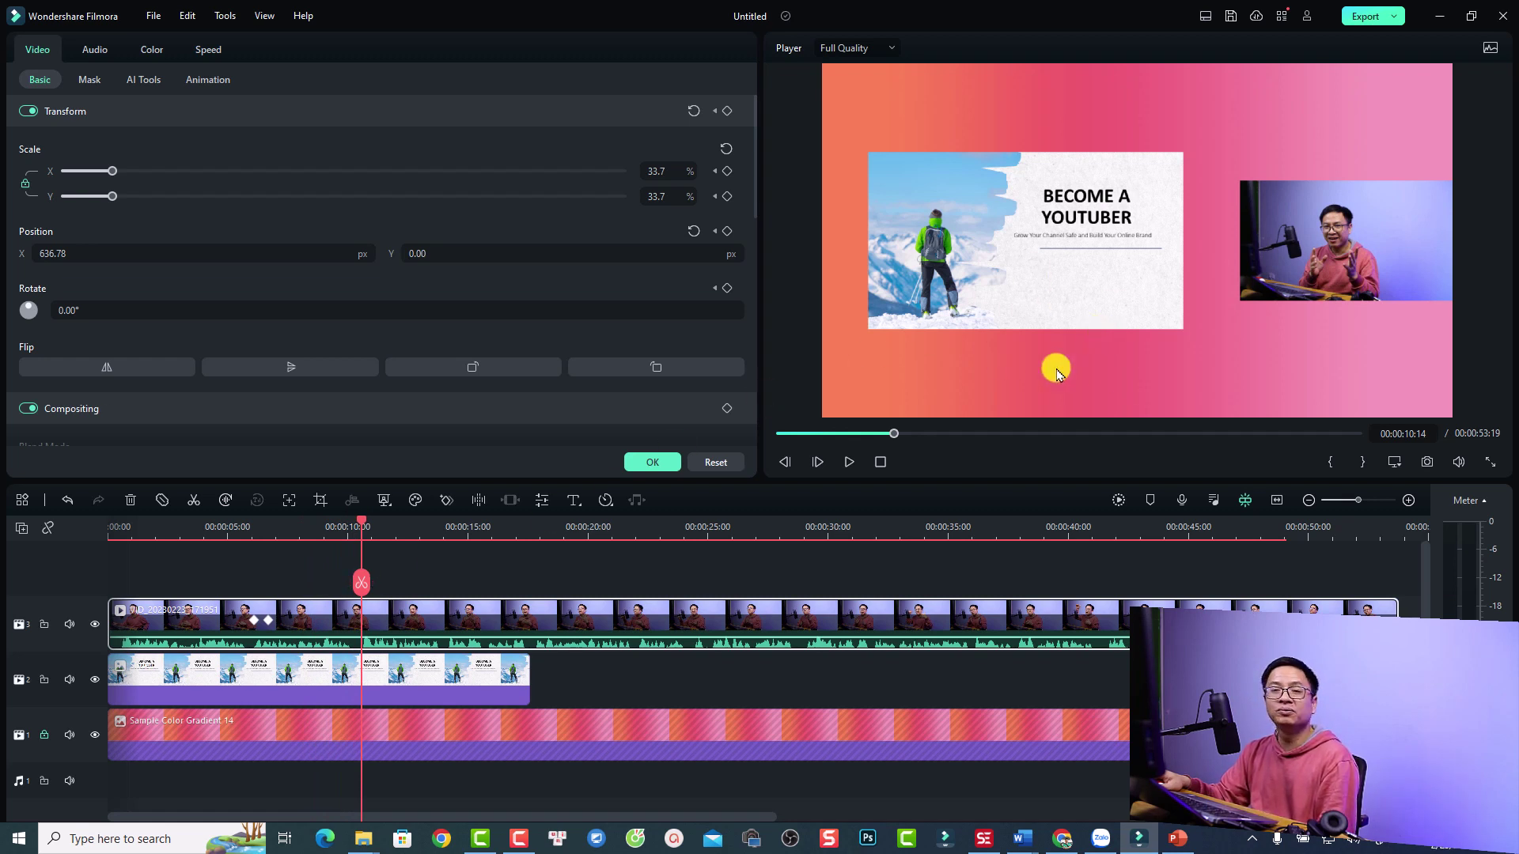
Trim the end of the Slide1 clip back to the playhead at 00:00:10:14
left_click(463, 671)
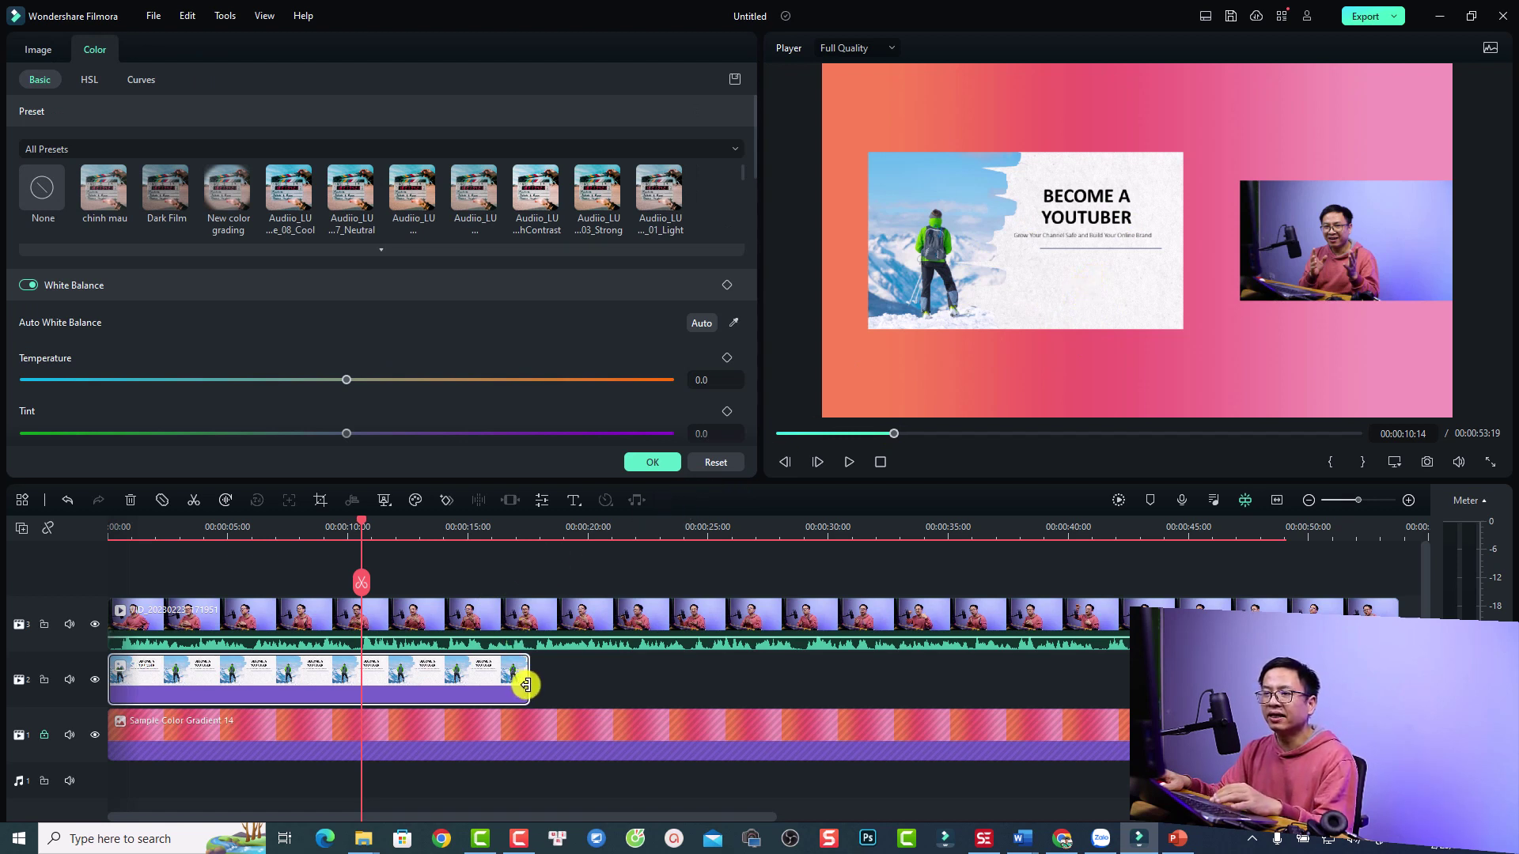
left_click_drag(526, 685, 360, 682)
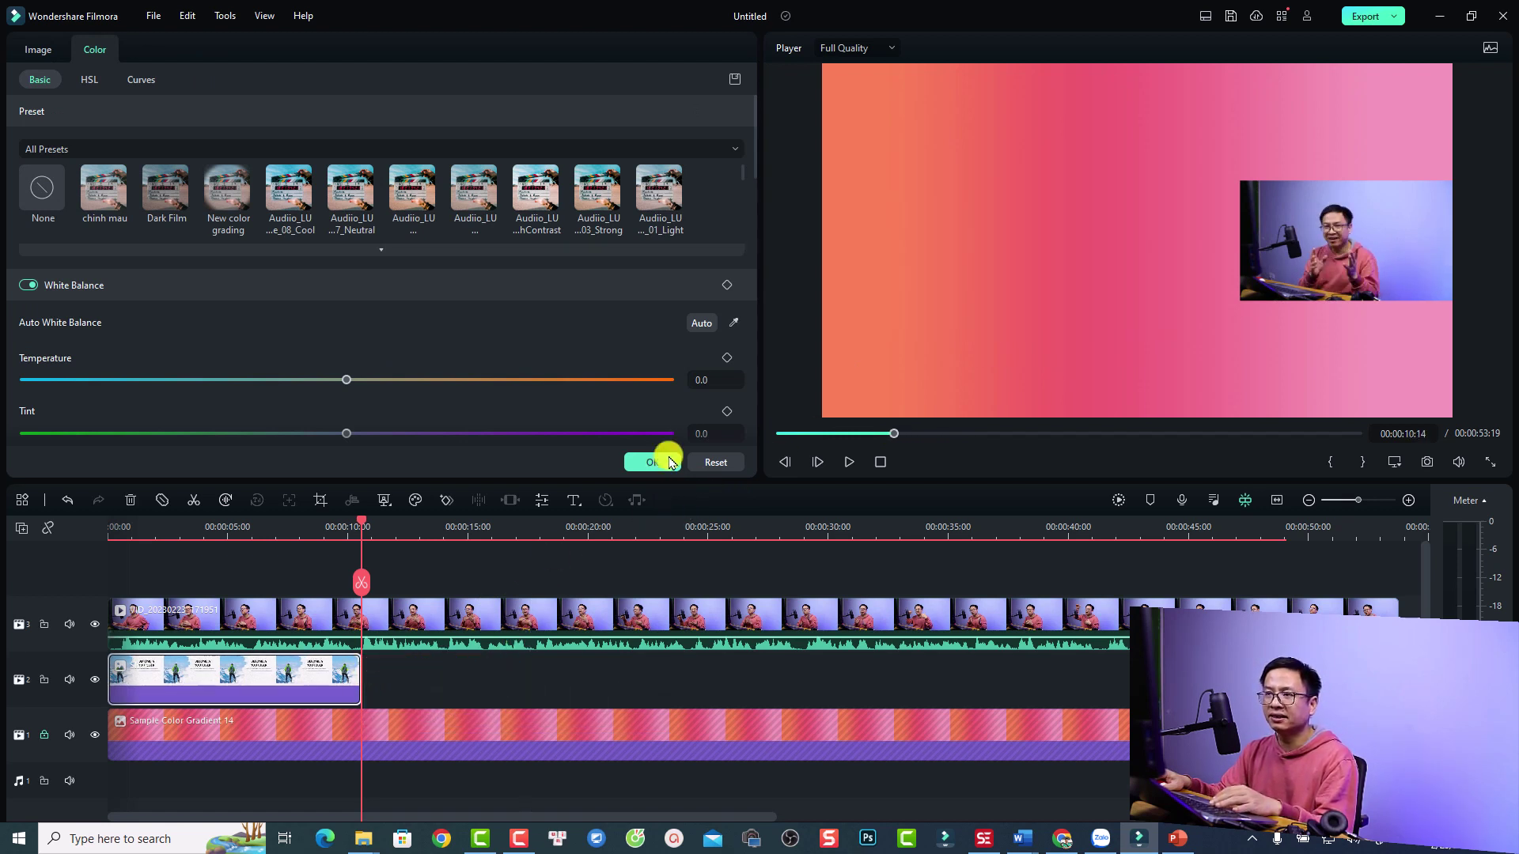
left_click(647, 461)
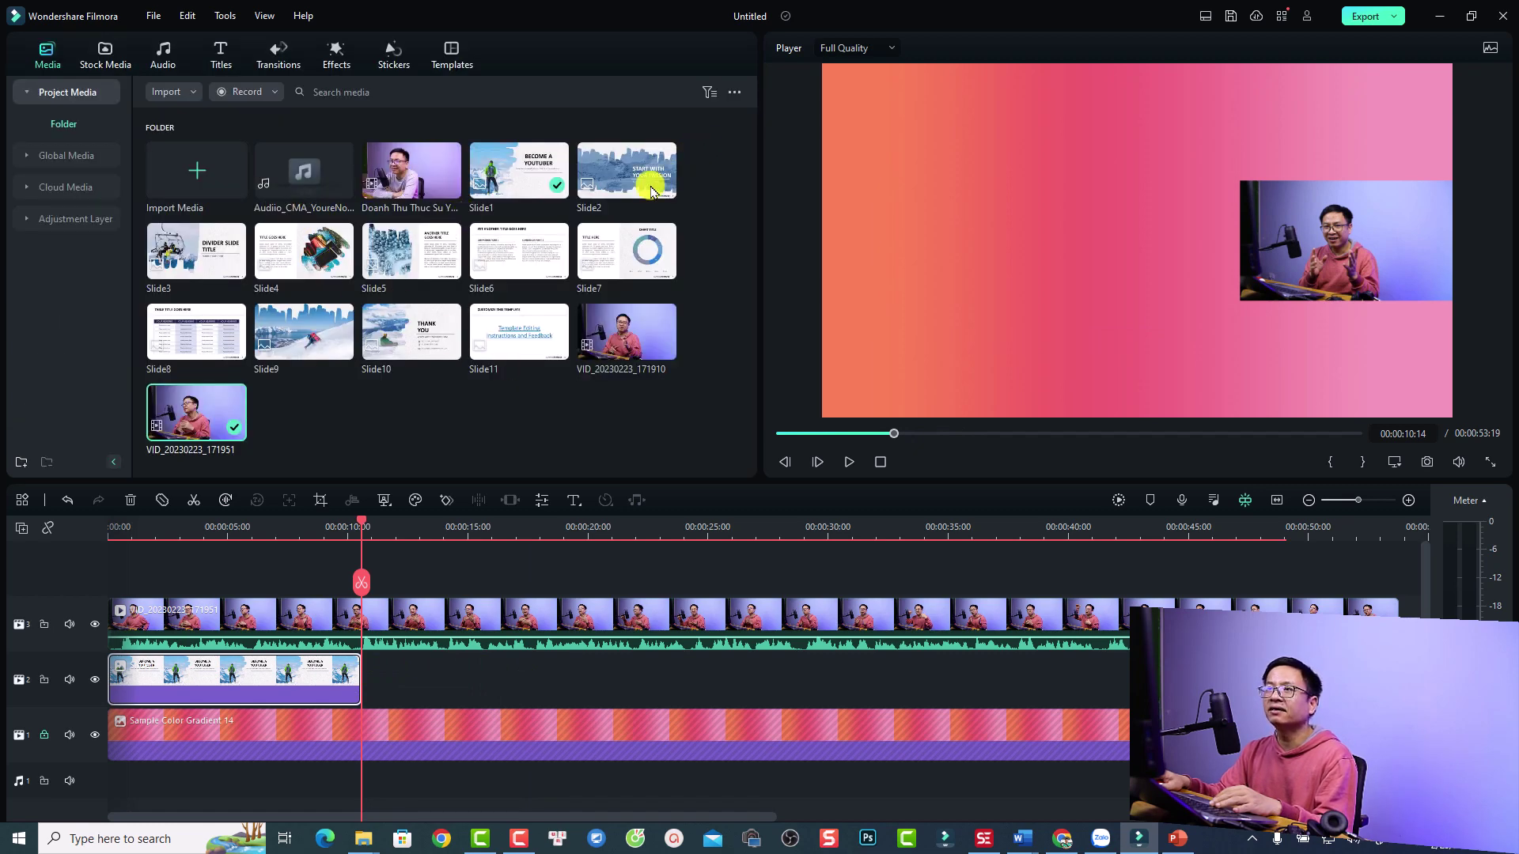
Add Slide2 directly after Slide1 on video track 2 and extend its end to about 26 seconds on the timeline
left_click_drag(651, 191, 364, 686)
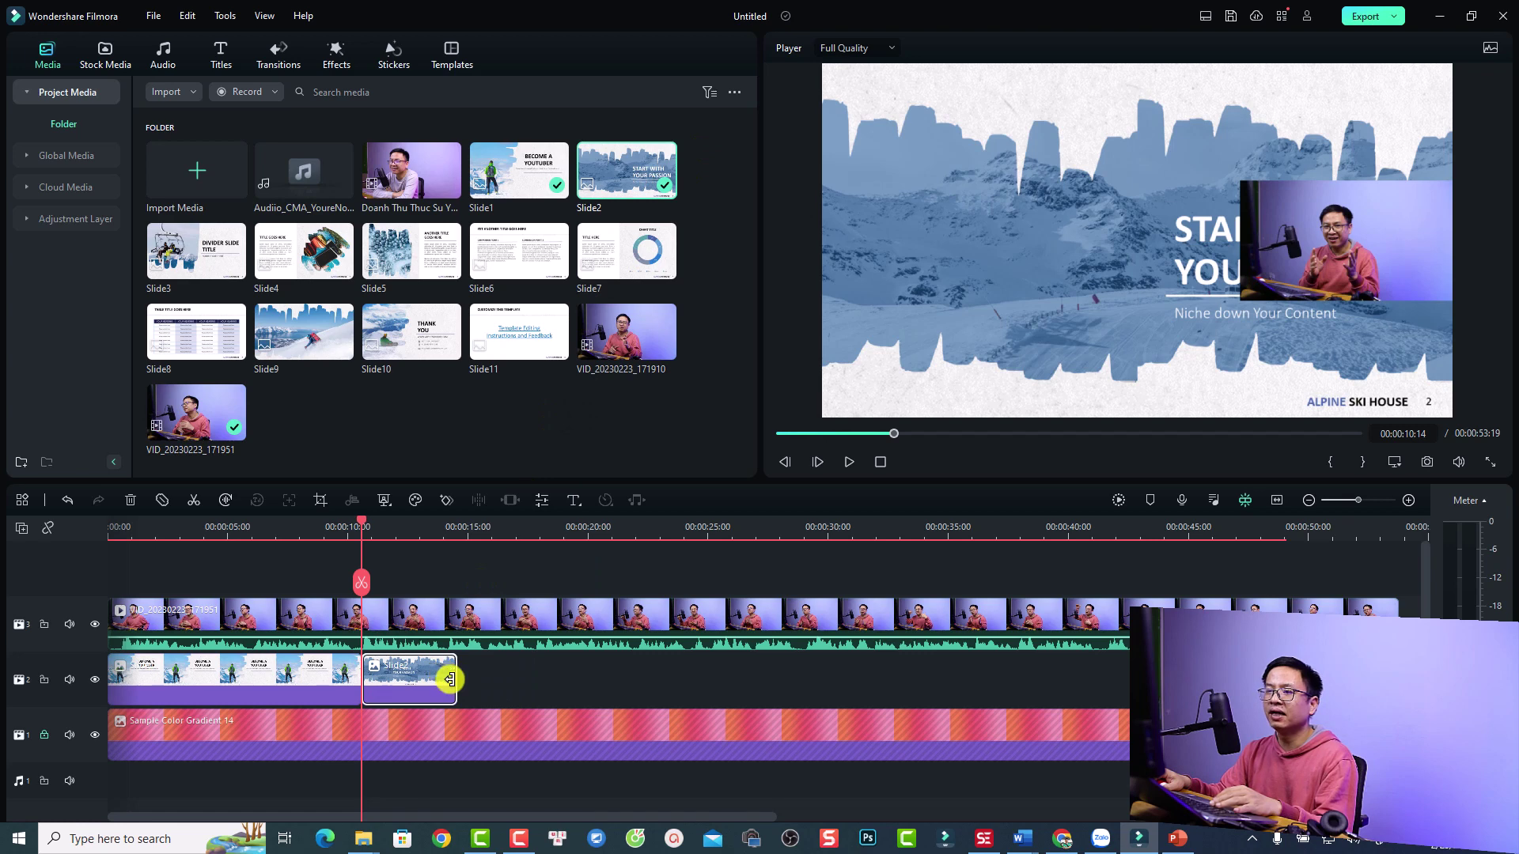
left_click_drag(455, 683, 741, 679)
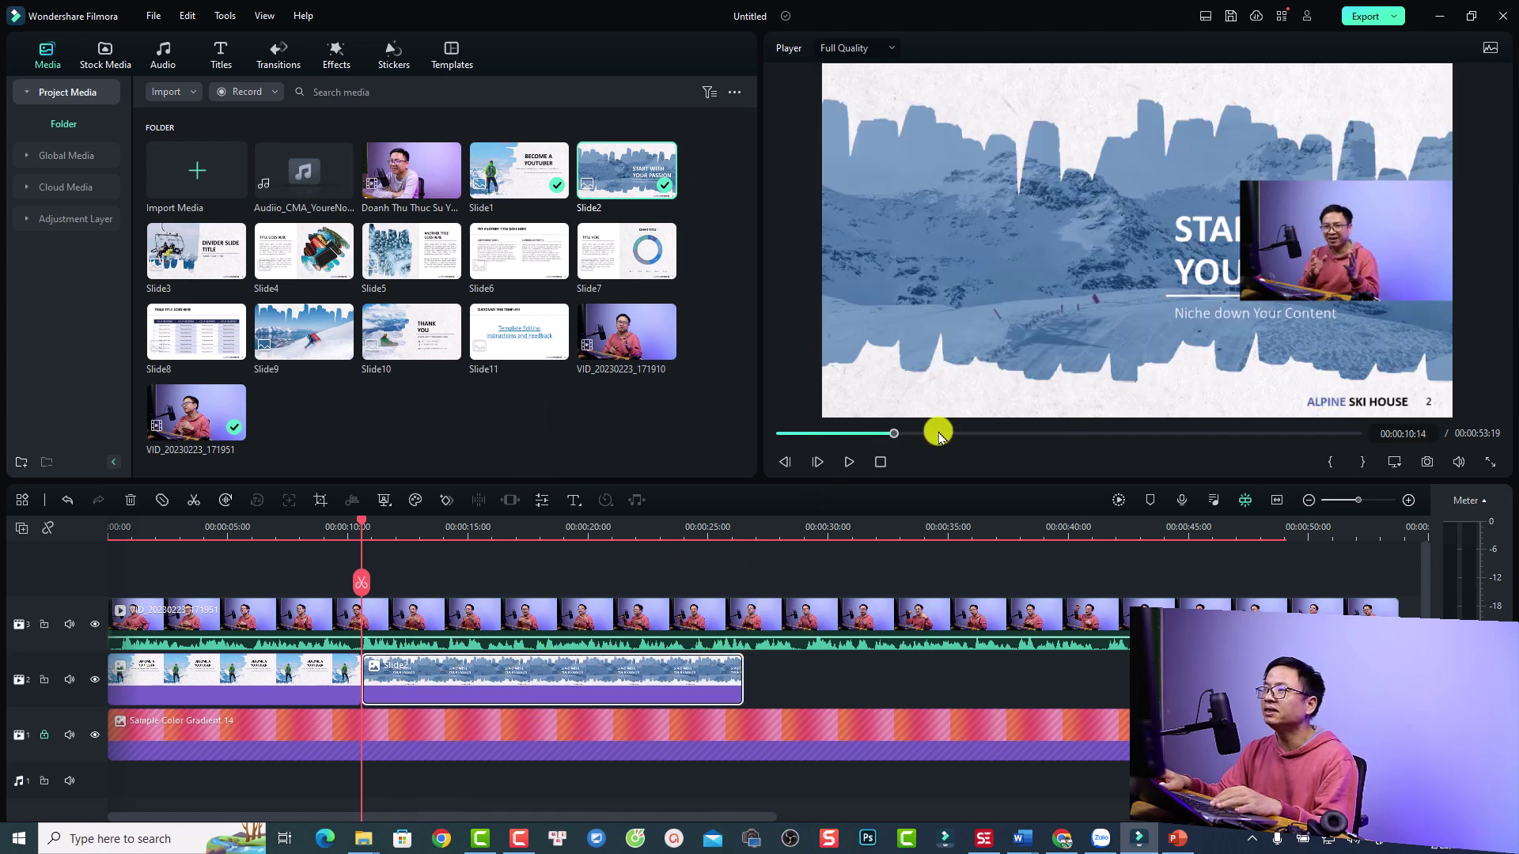
Copy the effect settings of the Slide1 clip and apply them to the Slide2 clip
left_click(309, 688)
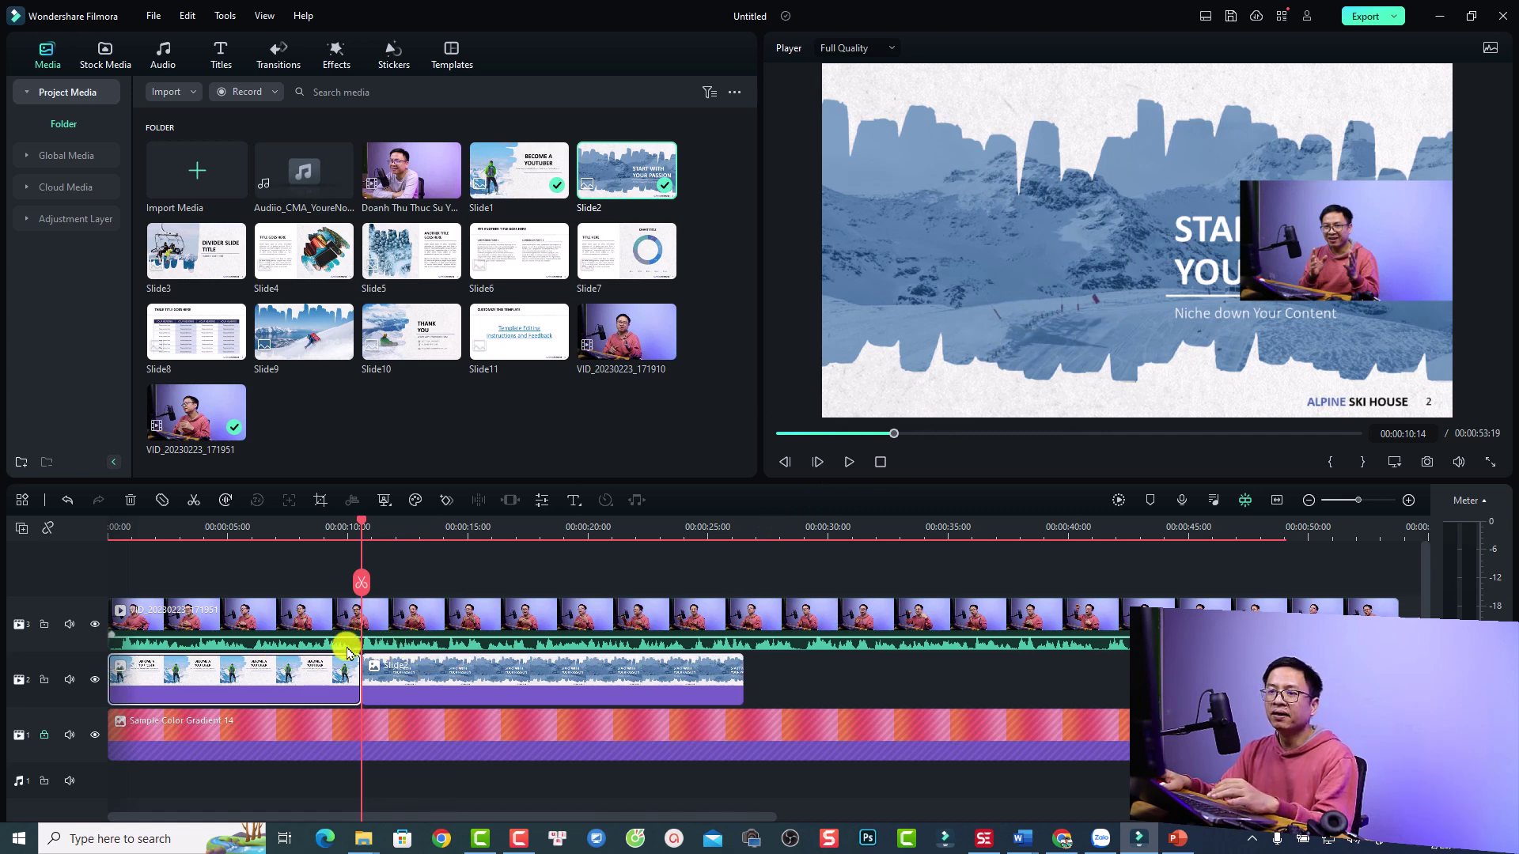
right_click(330, 673)
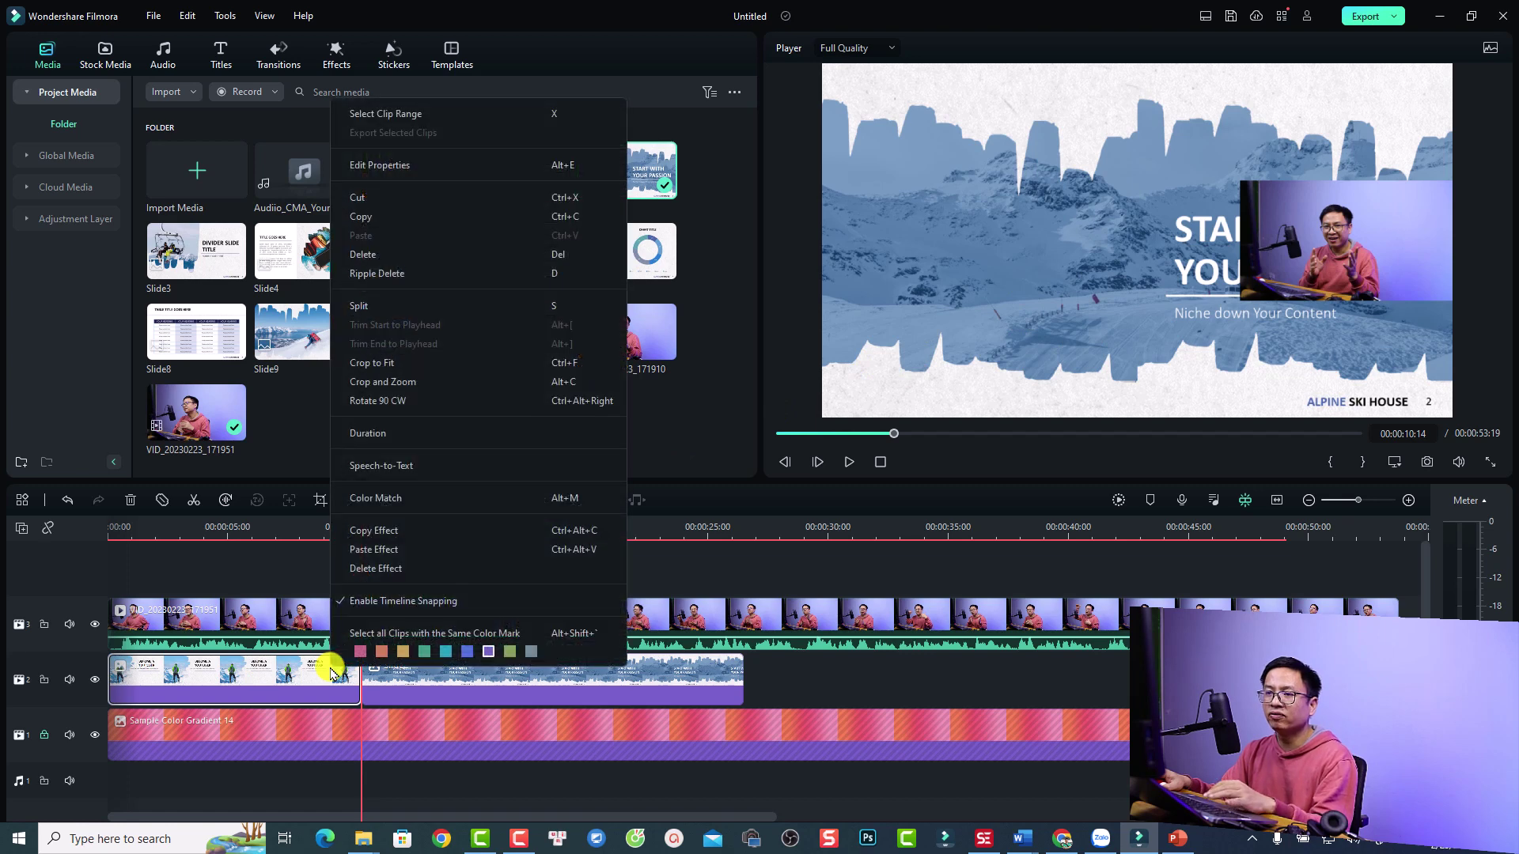
left_click(380, 525)
left_click(410, 678)
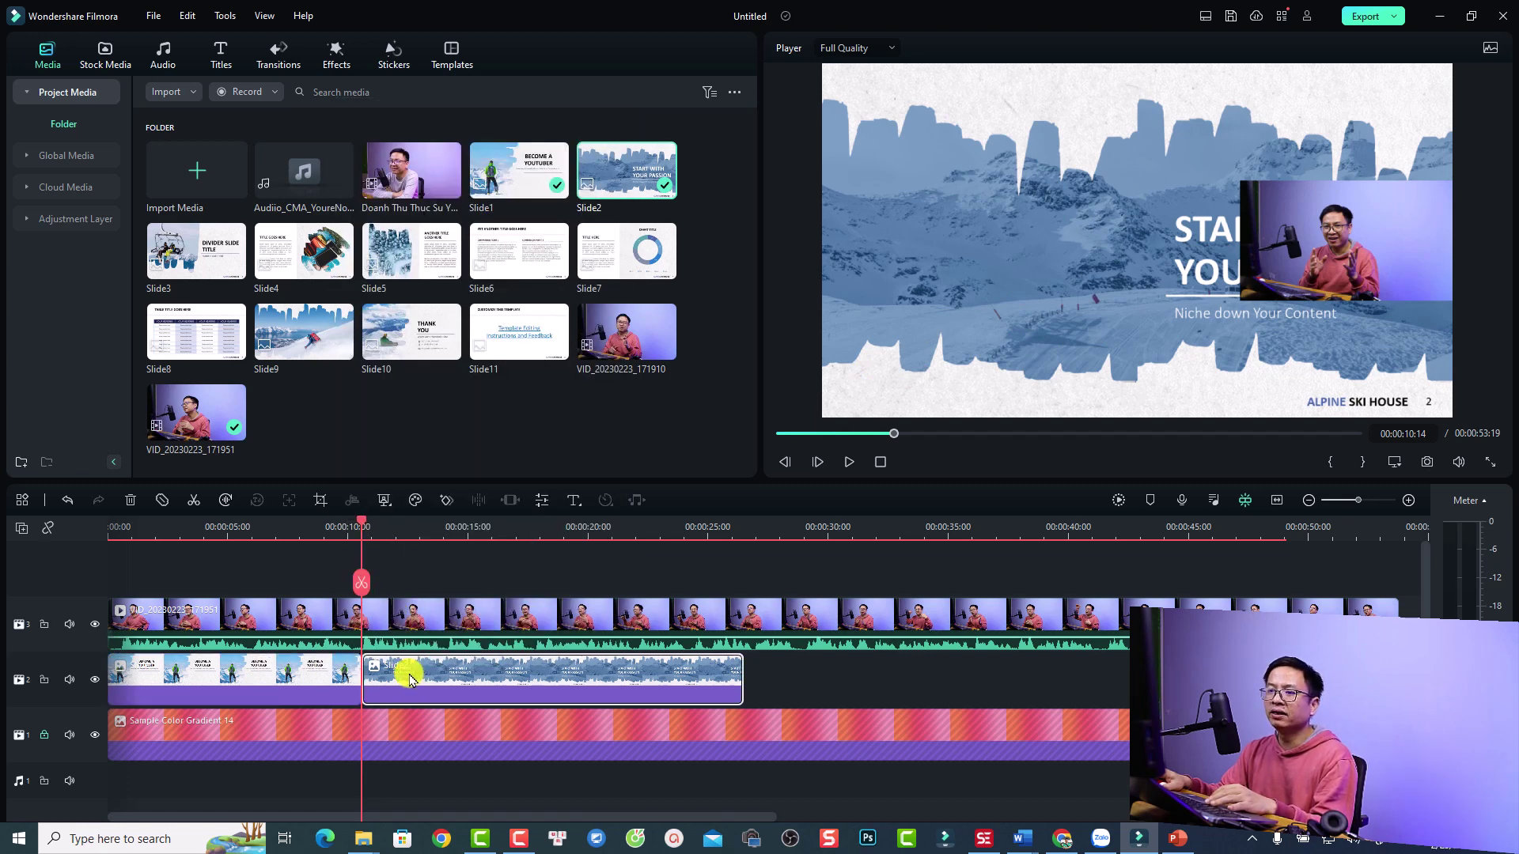
right_click(410, 679)
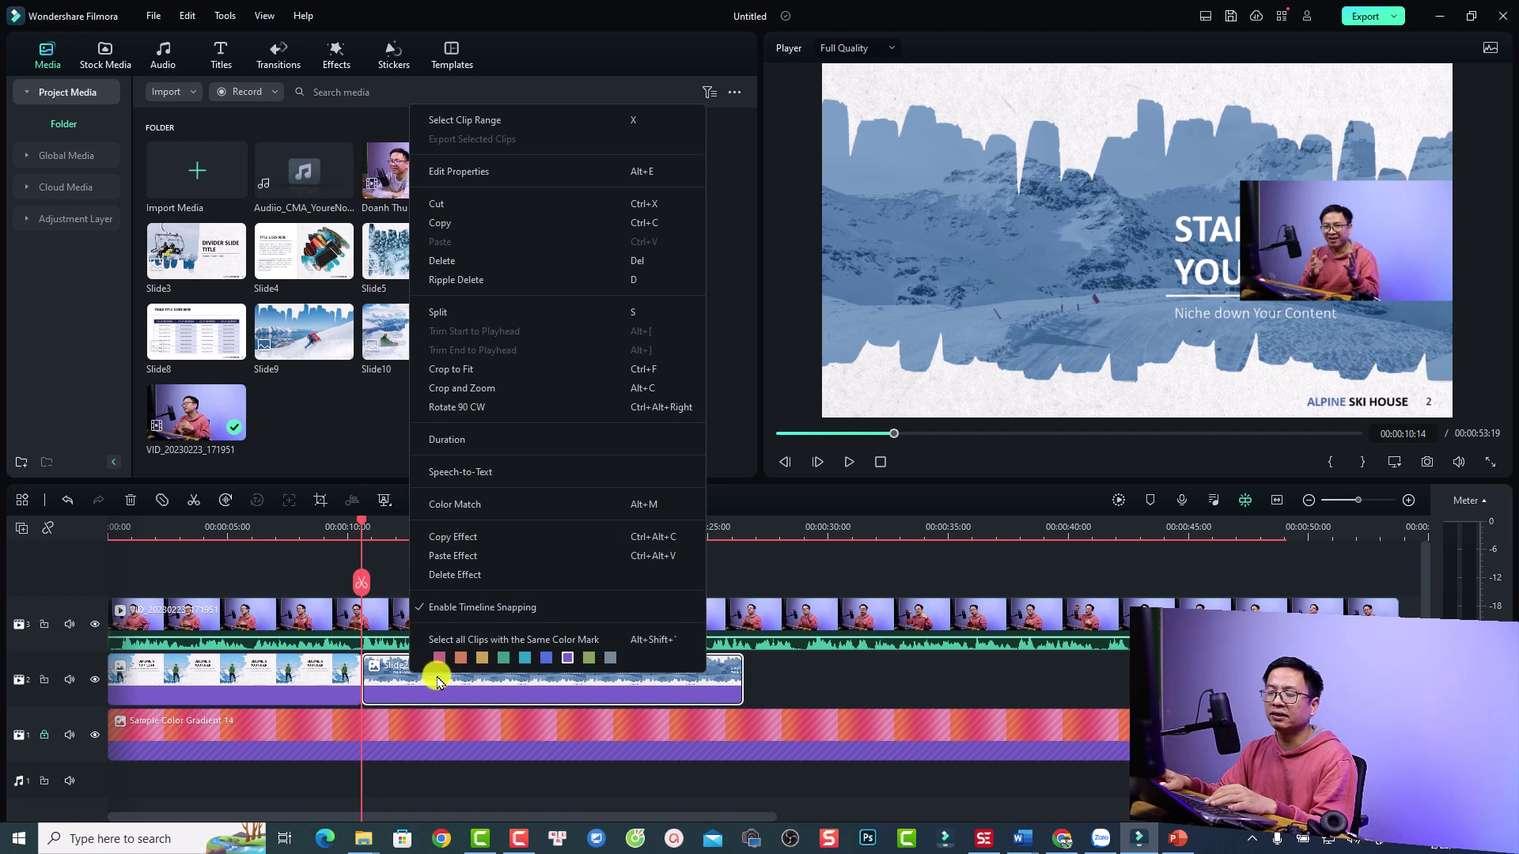
left_click(454, 555)
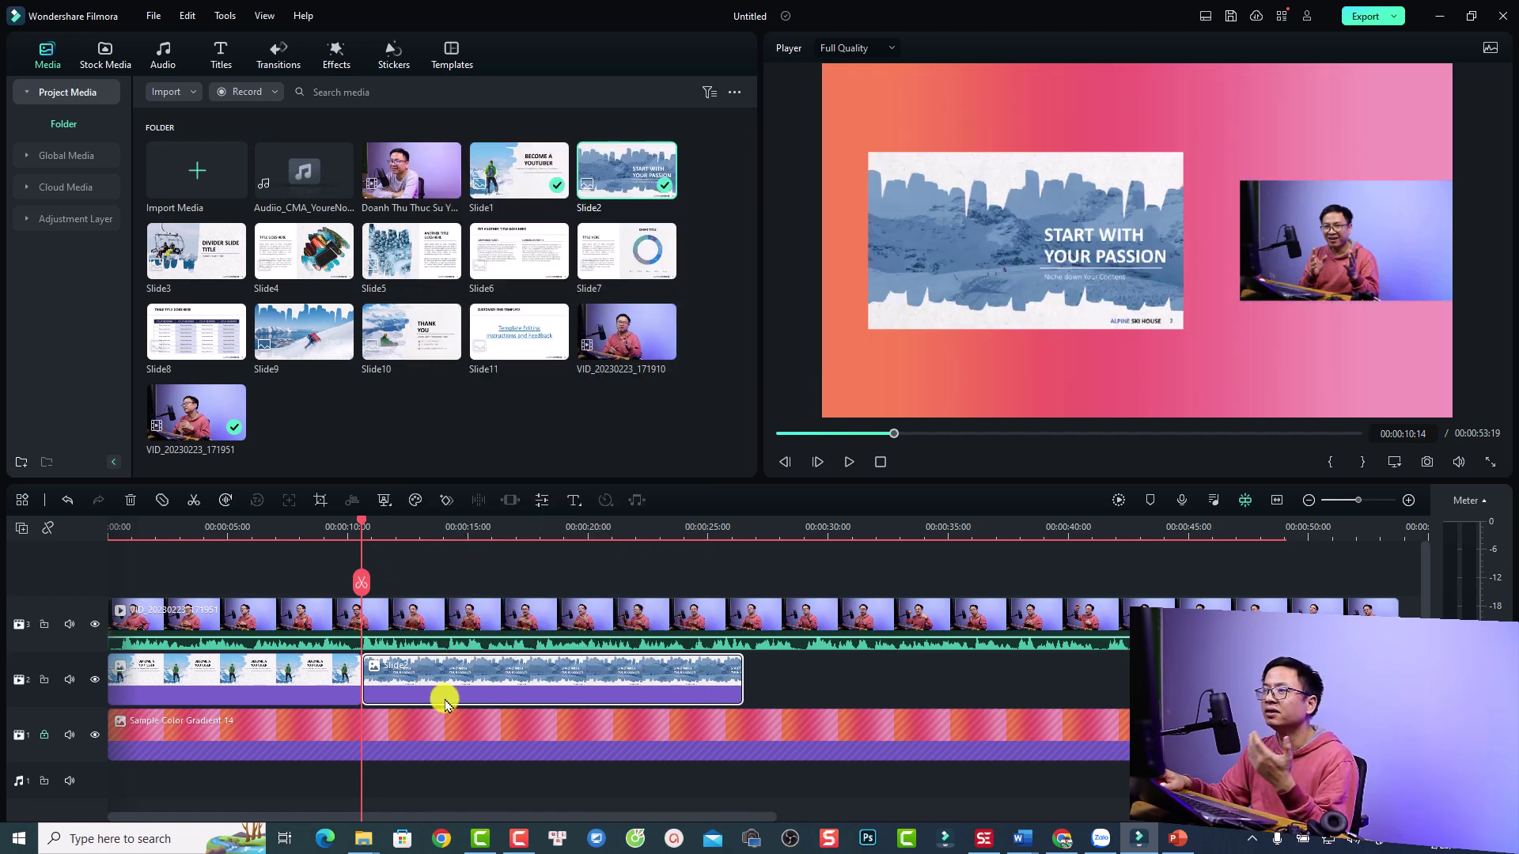
Play back the change from Slide1 to Slide2, starting shortly before the cut
key("Left")
key("Left")
key("Left")
key("Left")
key("Left")
key("space")
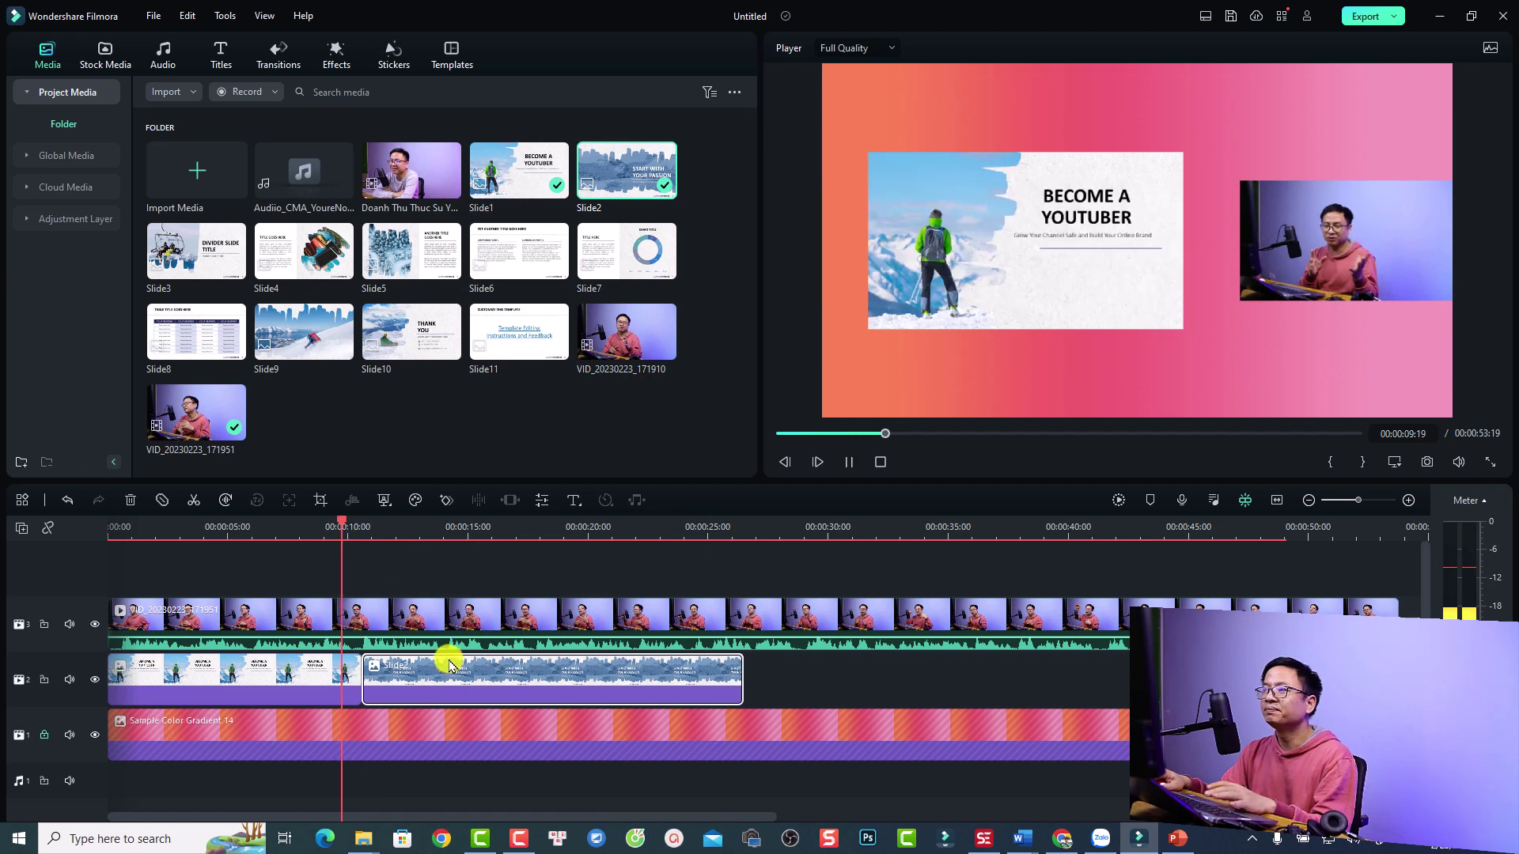
key("space")
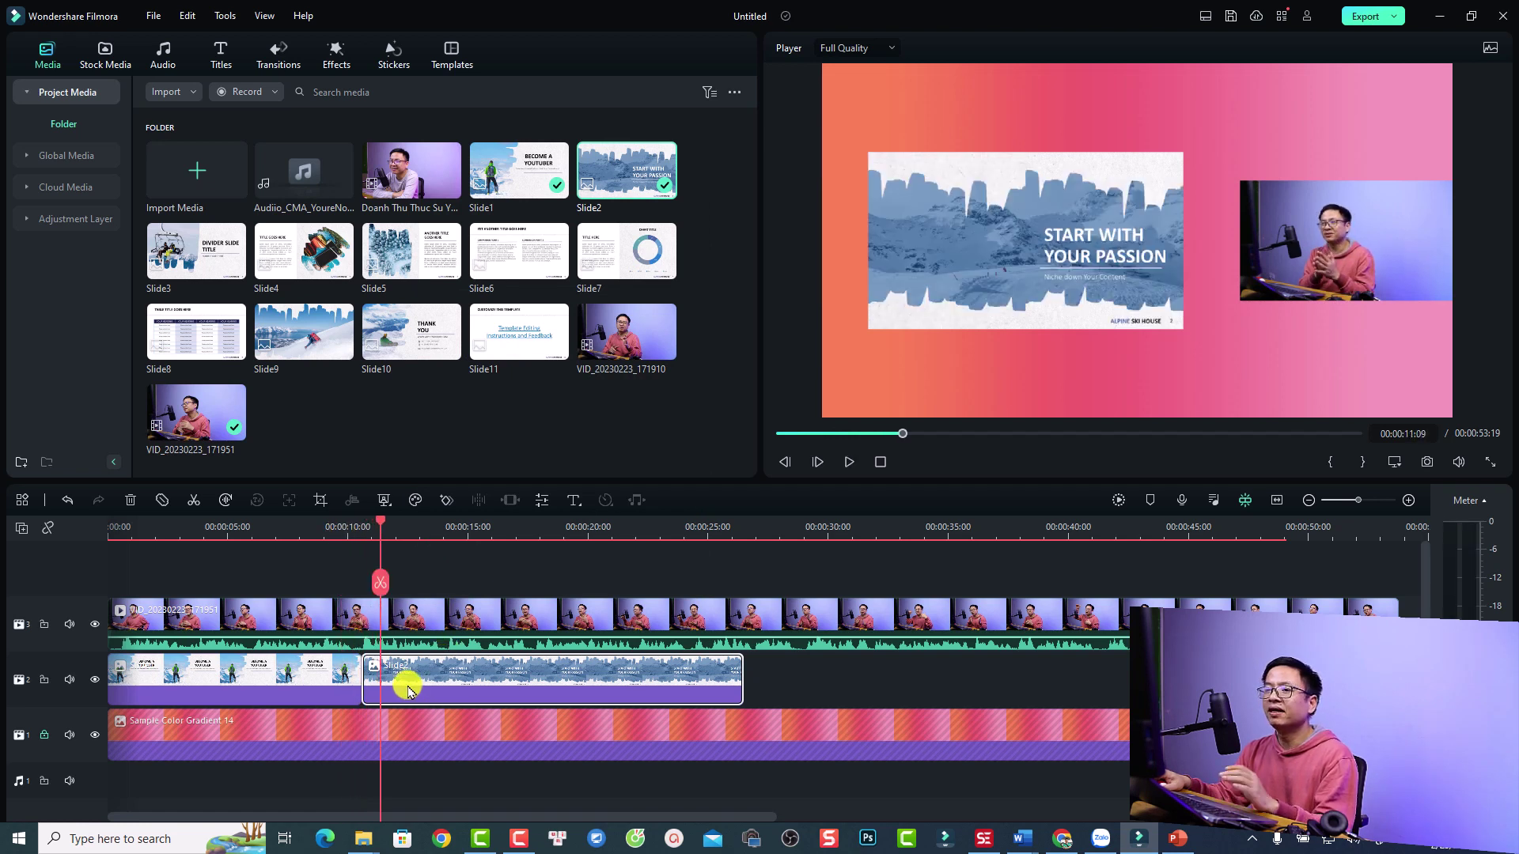
Add a Polka Dot transition between the Slide1 and Slide2 clips and preview it
left_click(273, 58)
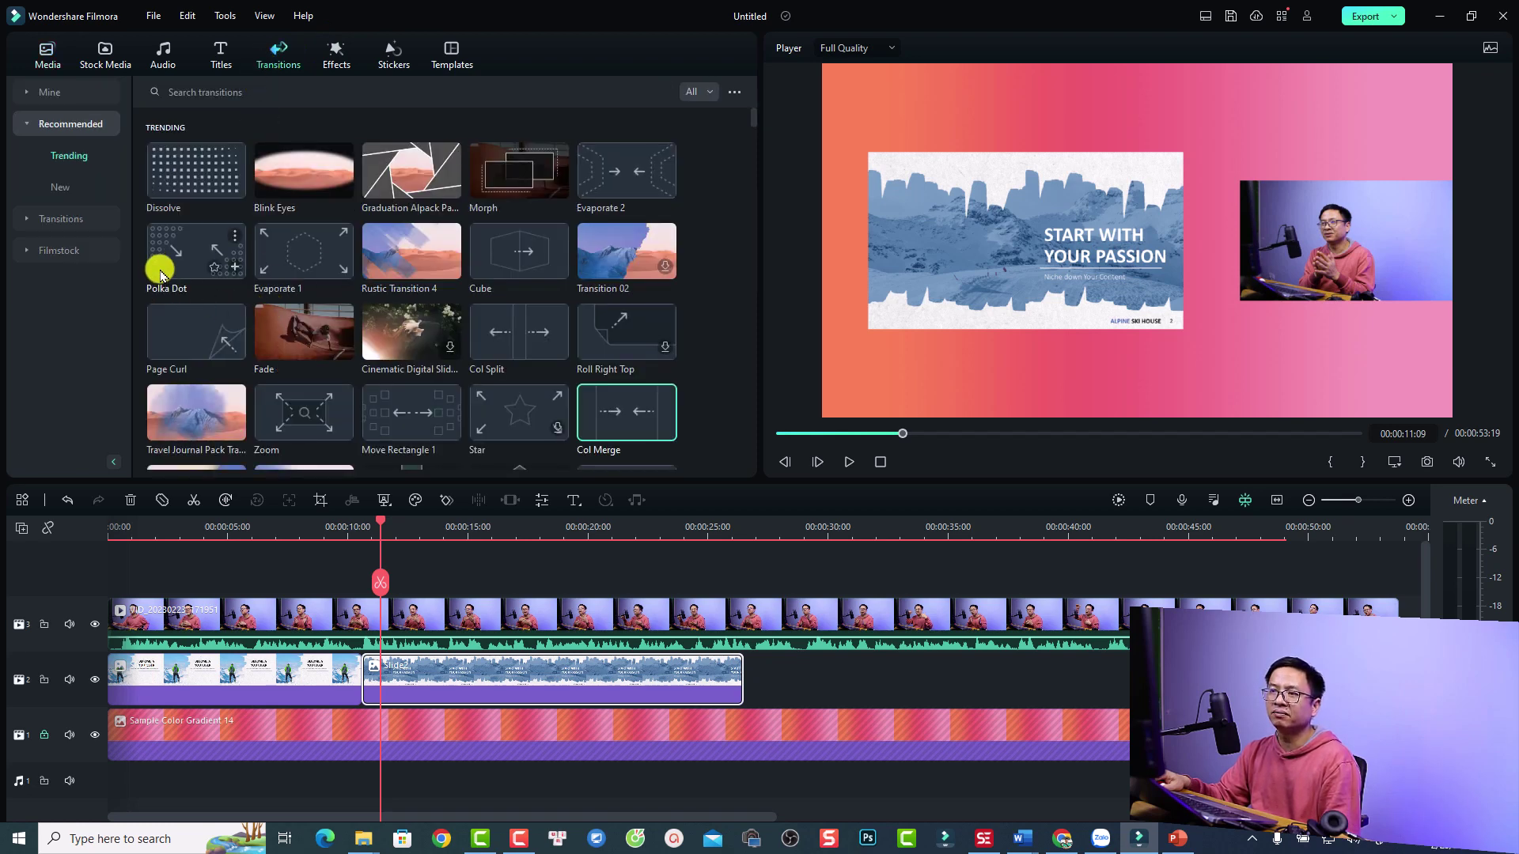
left_click_drag(160, 275, 363, 680)
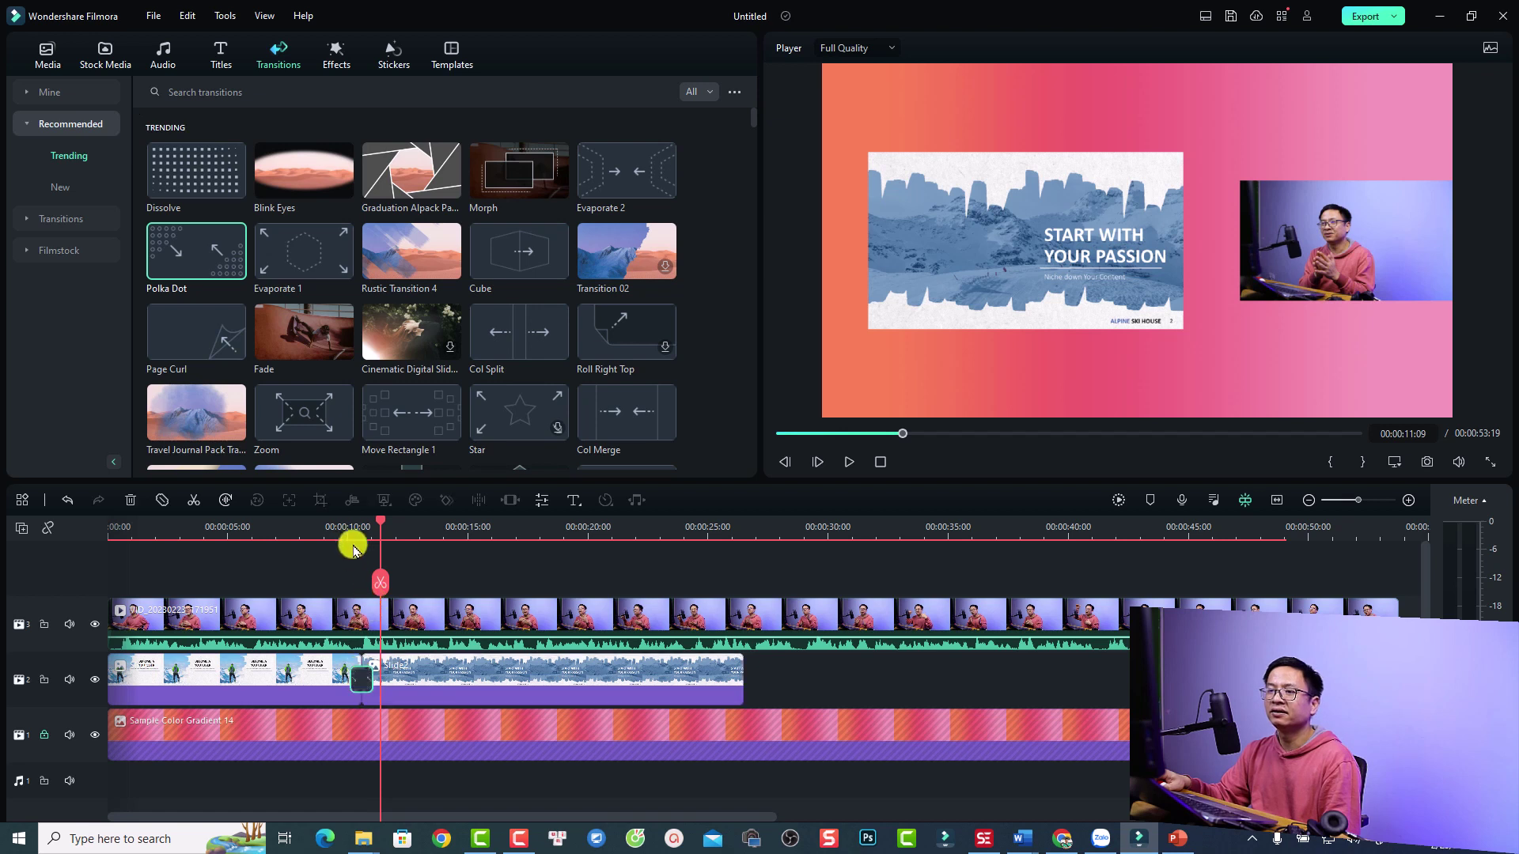
left_click(345, 532)
key("space")
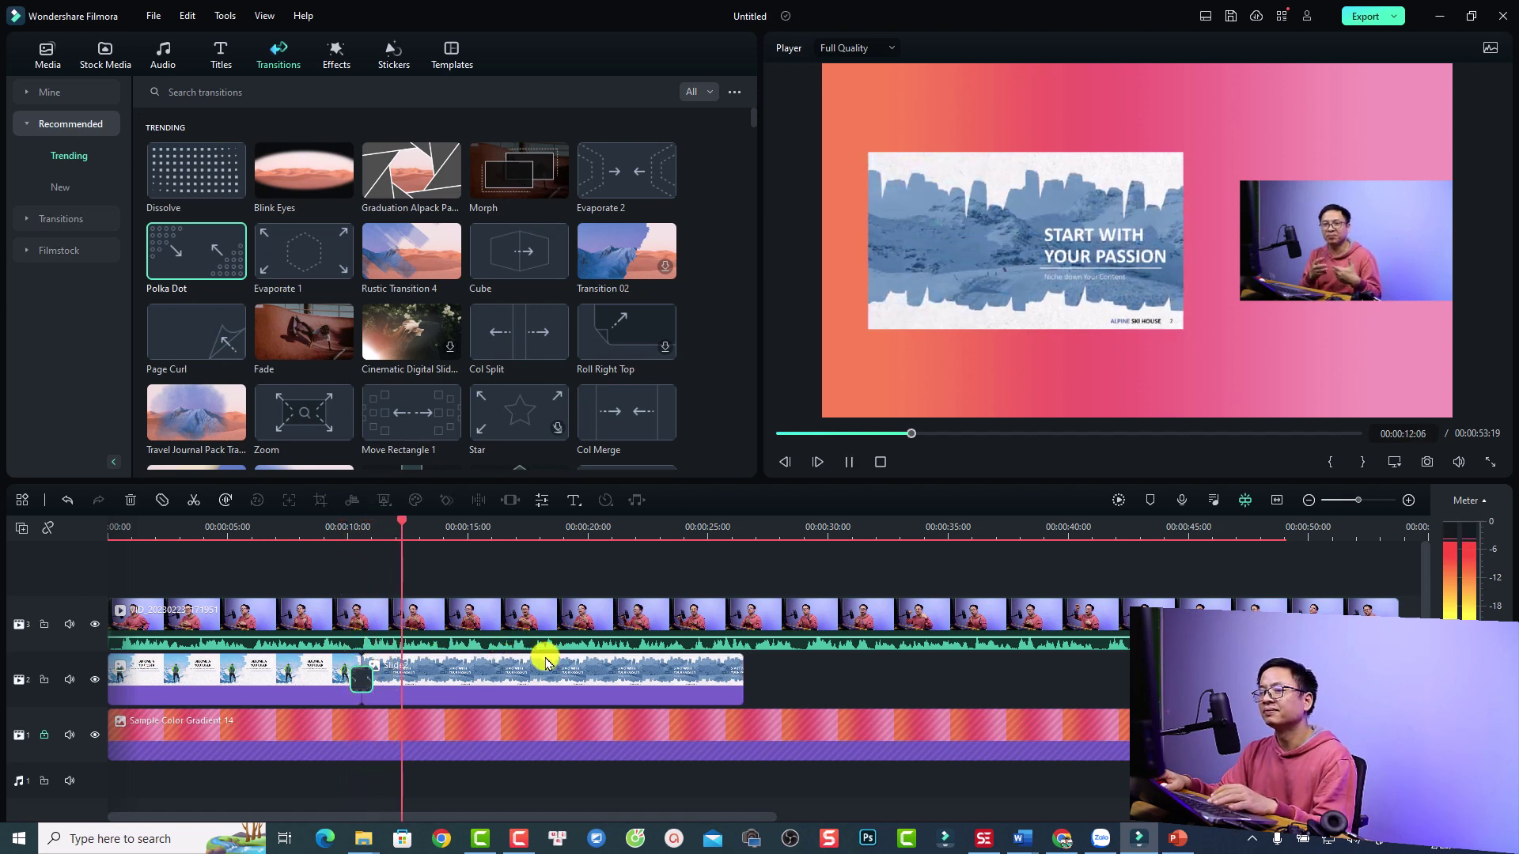
key("space")
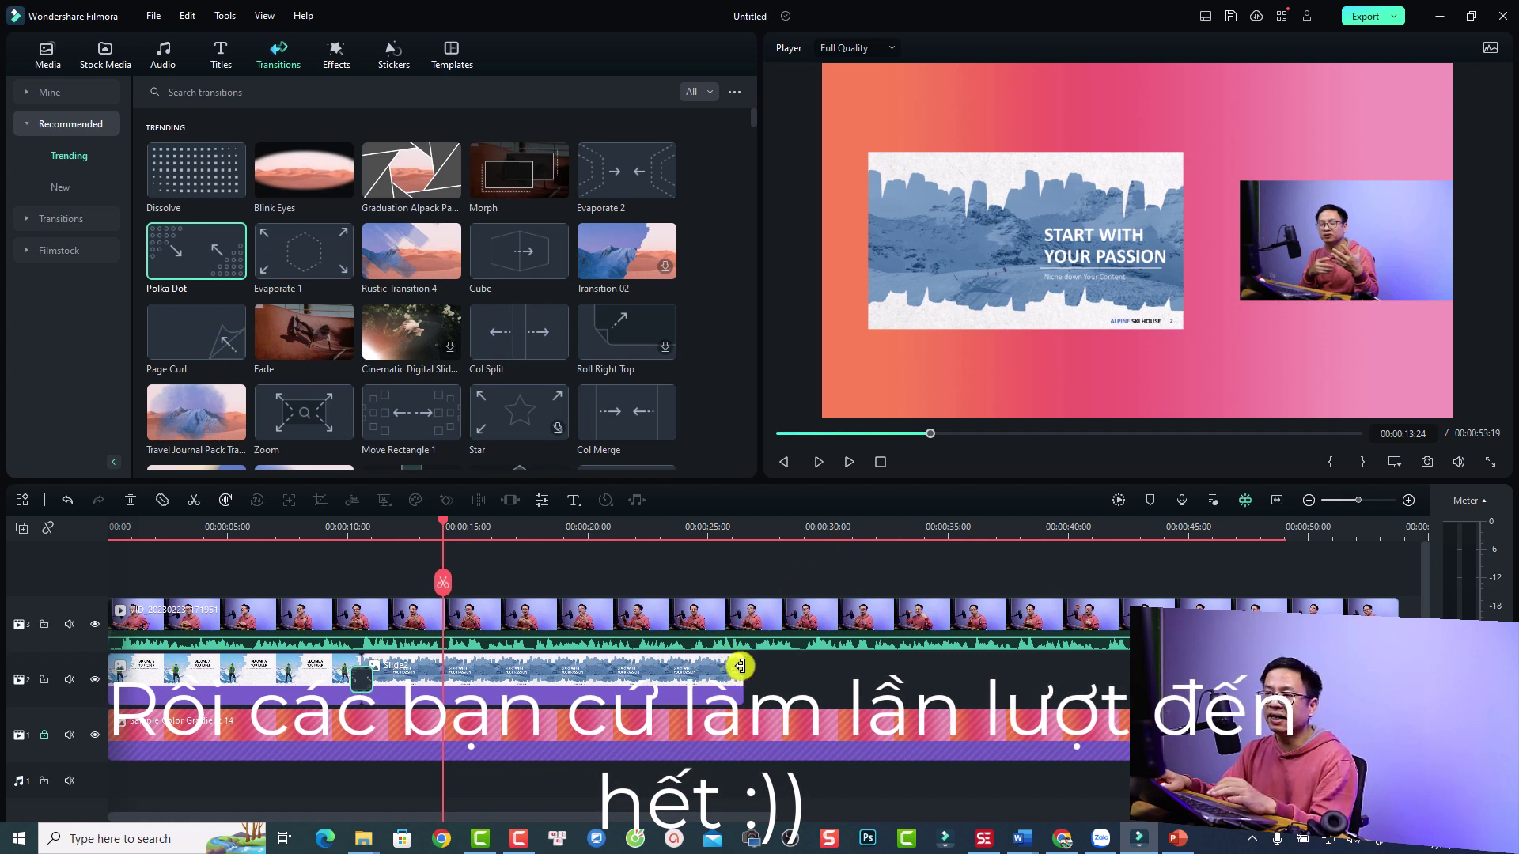
Cut the section from 00:00:24:04 to 00:00:28:16 out of the recording on video track 3, closing the gap
left_click(685, 538)
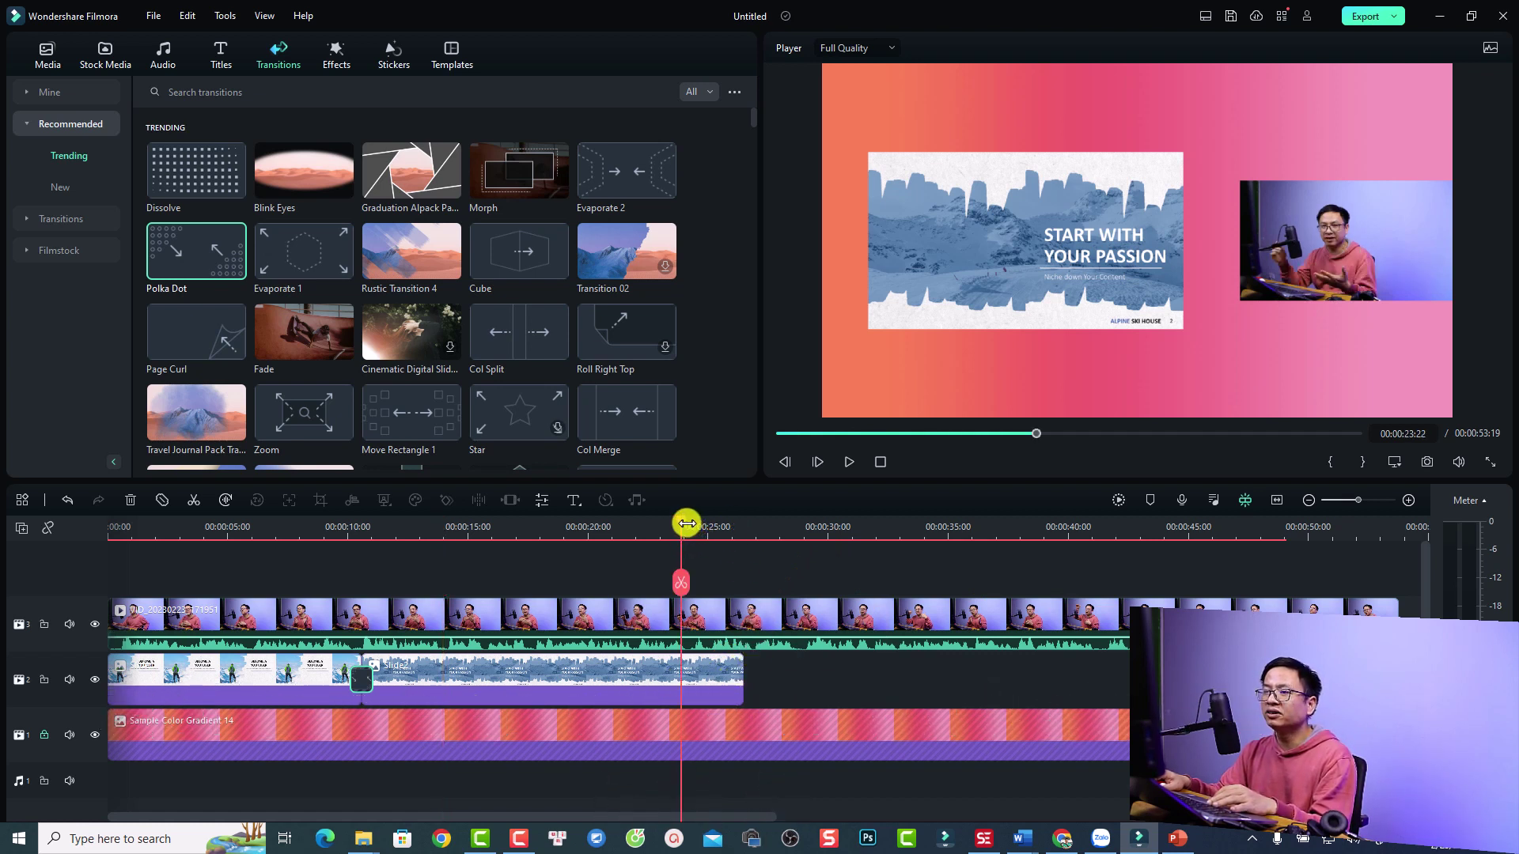
left_click(687, 527)
left_click(726, 630)
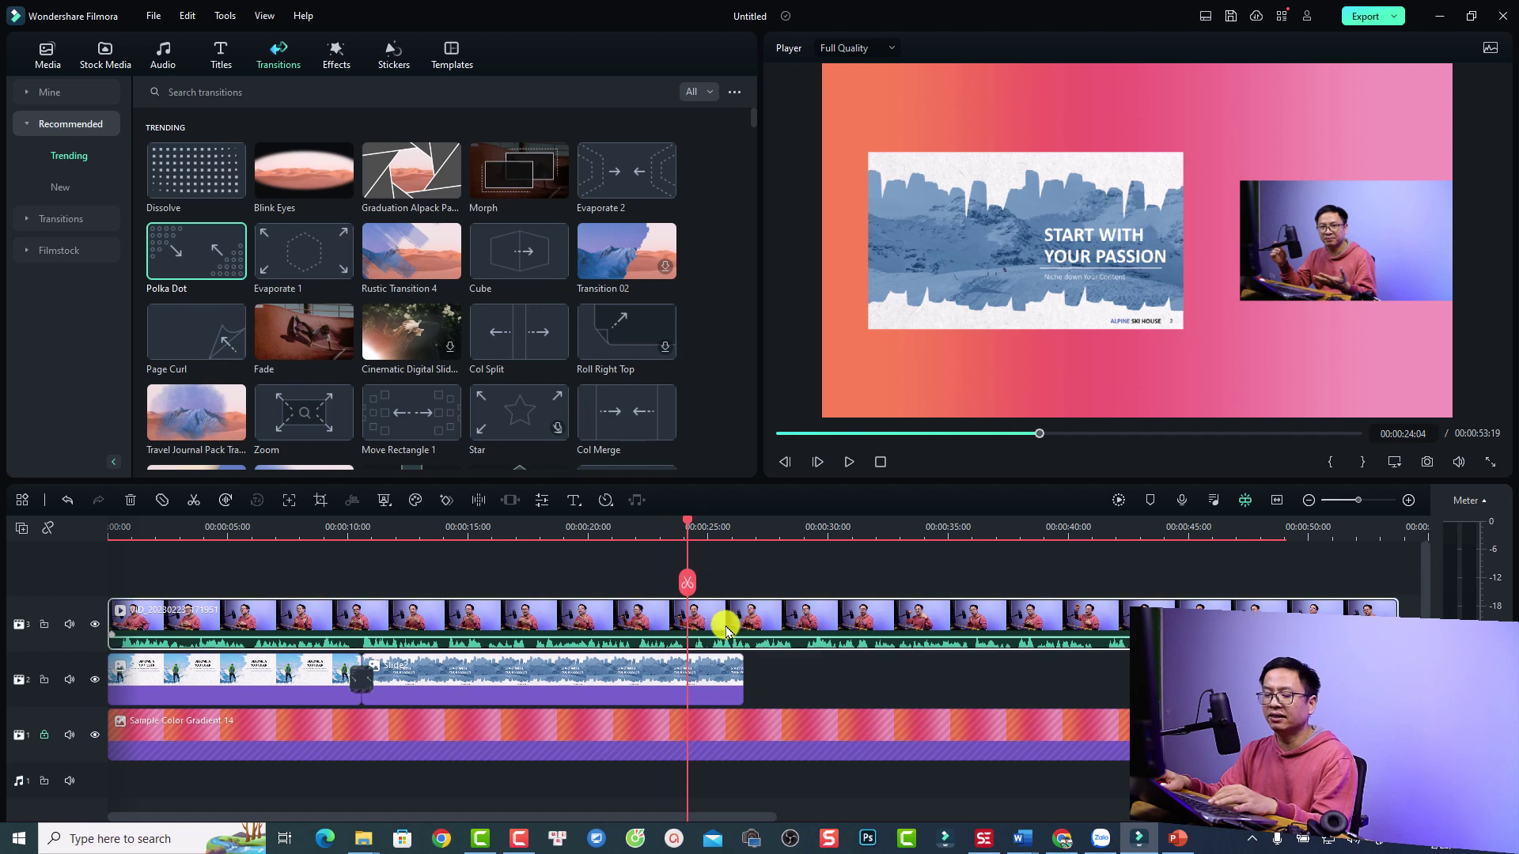
key("ctrl+b")
left_click(786, 530)
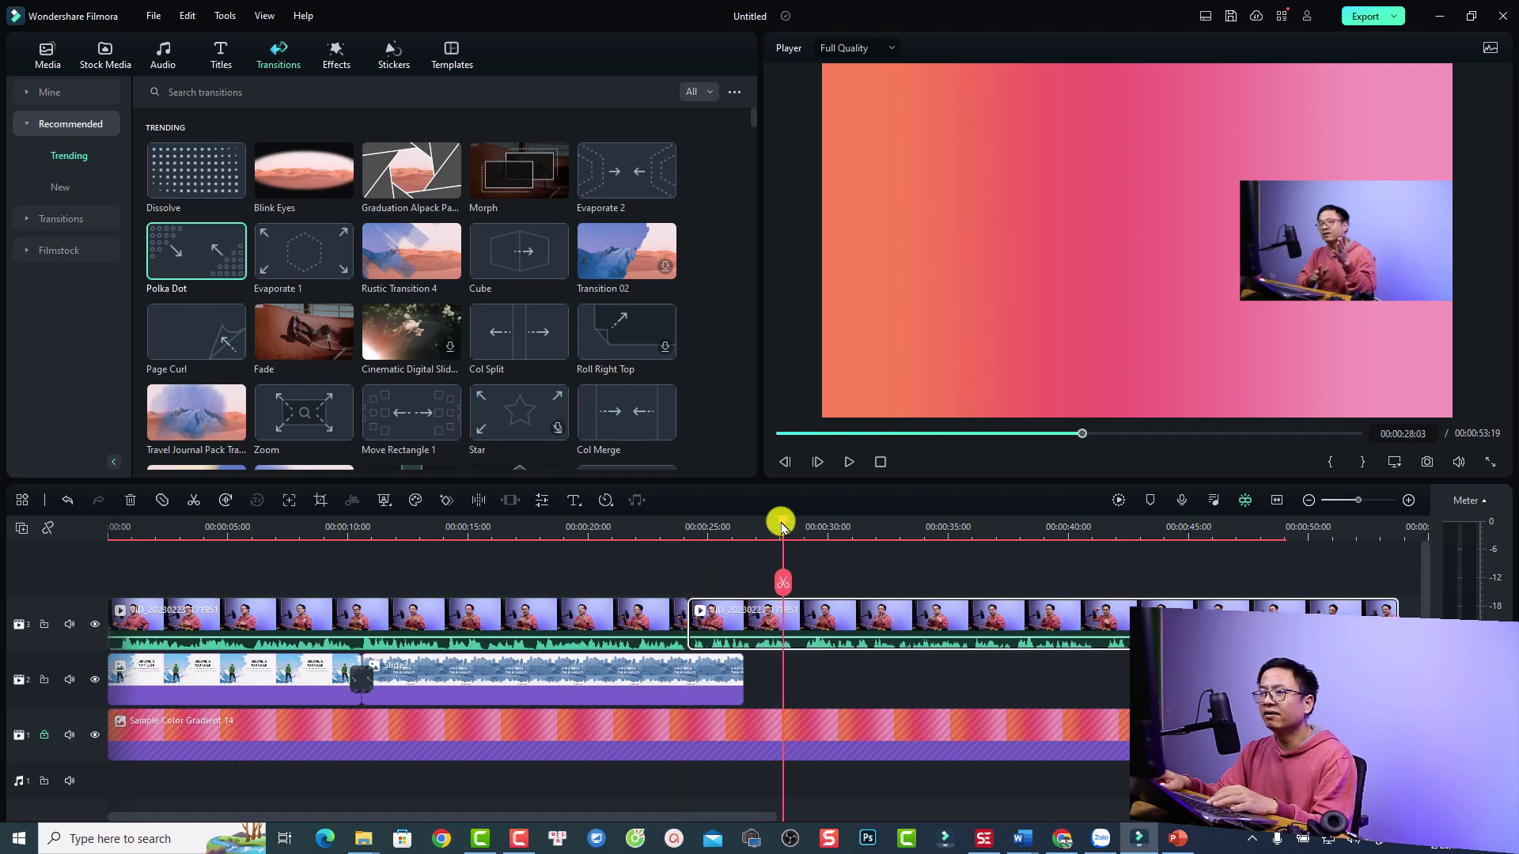
left_click(795, 534)
key("ctrl+b")
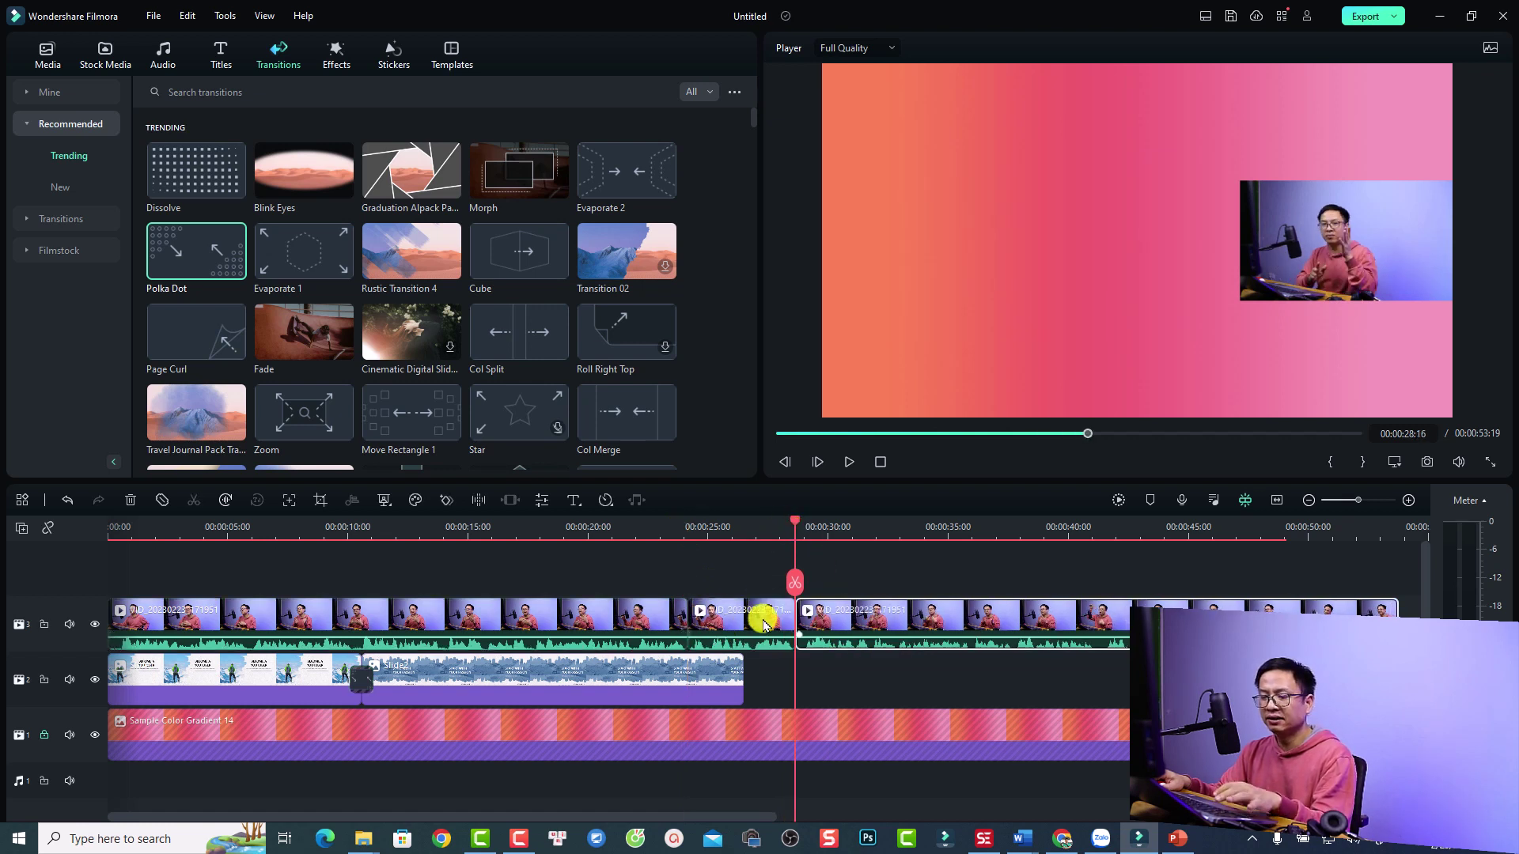
left_click(757, 623)
key("Delete")
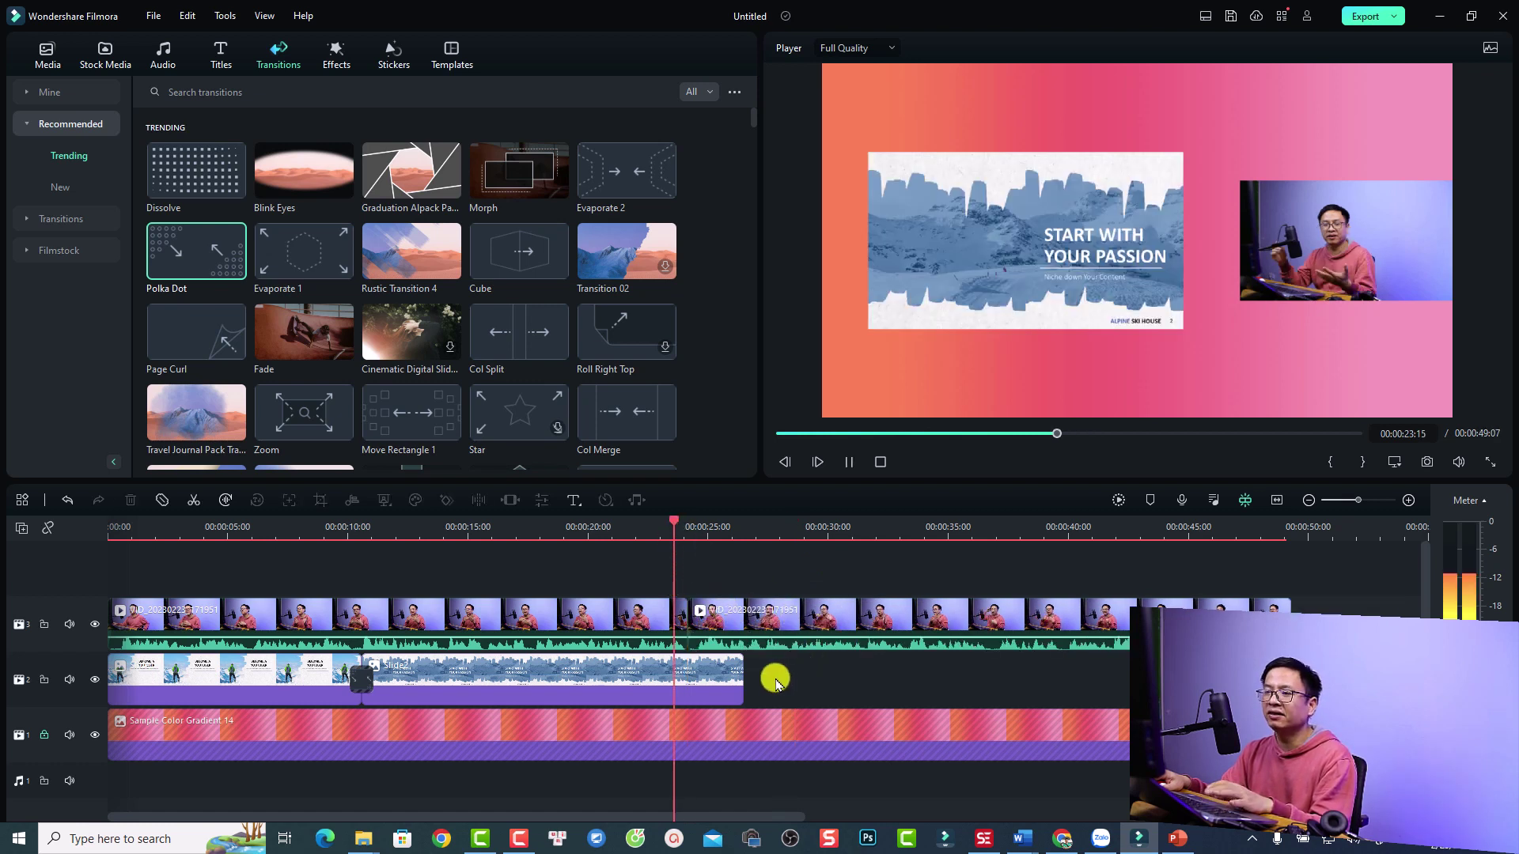
Add a transform keyframe to the second recording clip on video track 3 at 00:00:26:13, where the Slide2 clip ends
key("space")
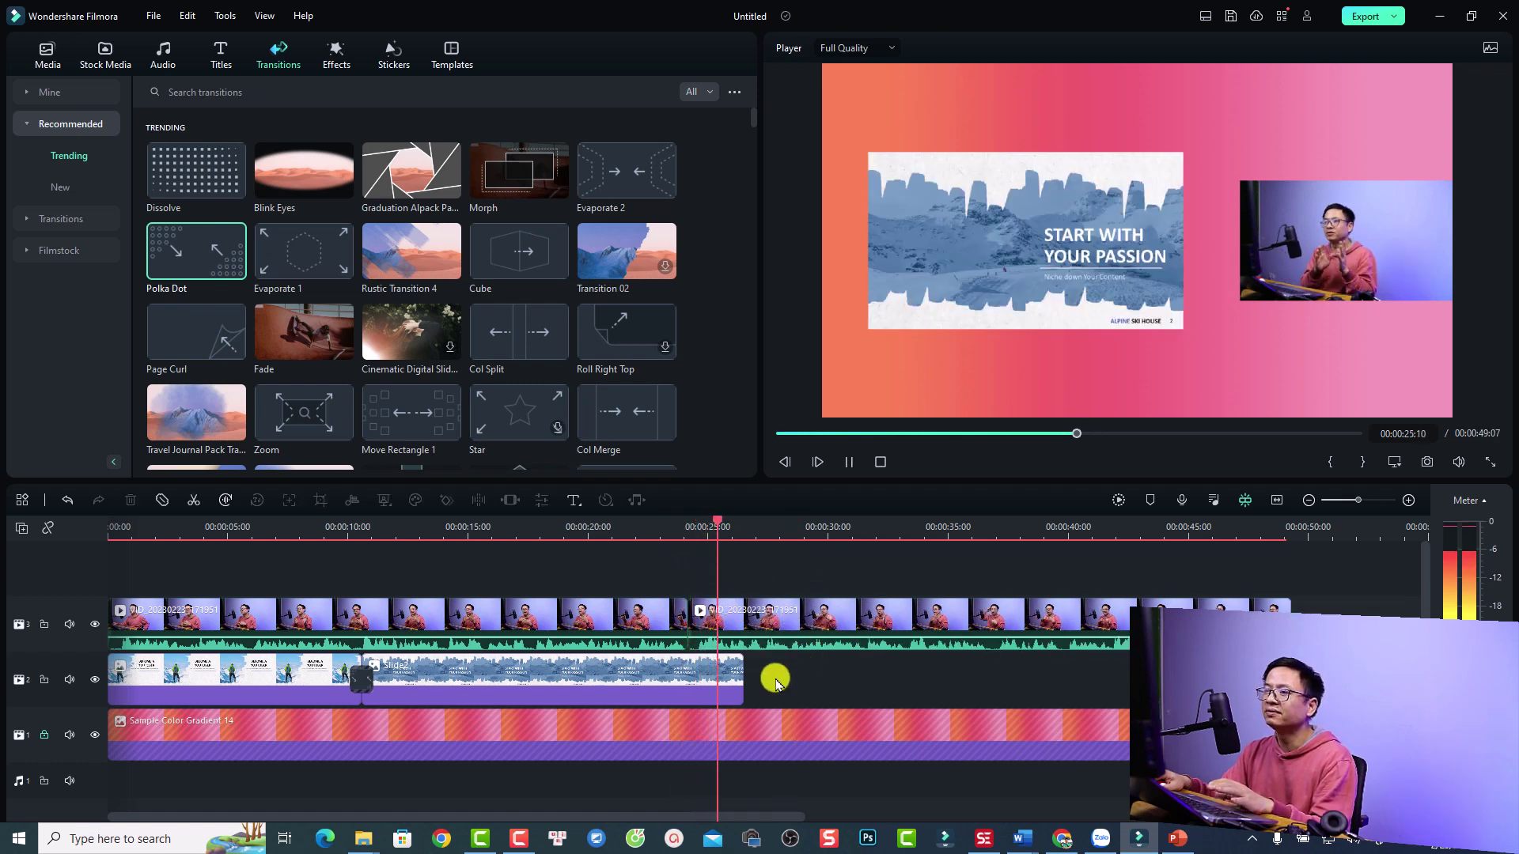
key("space")
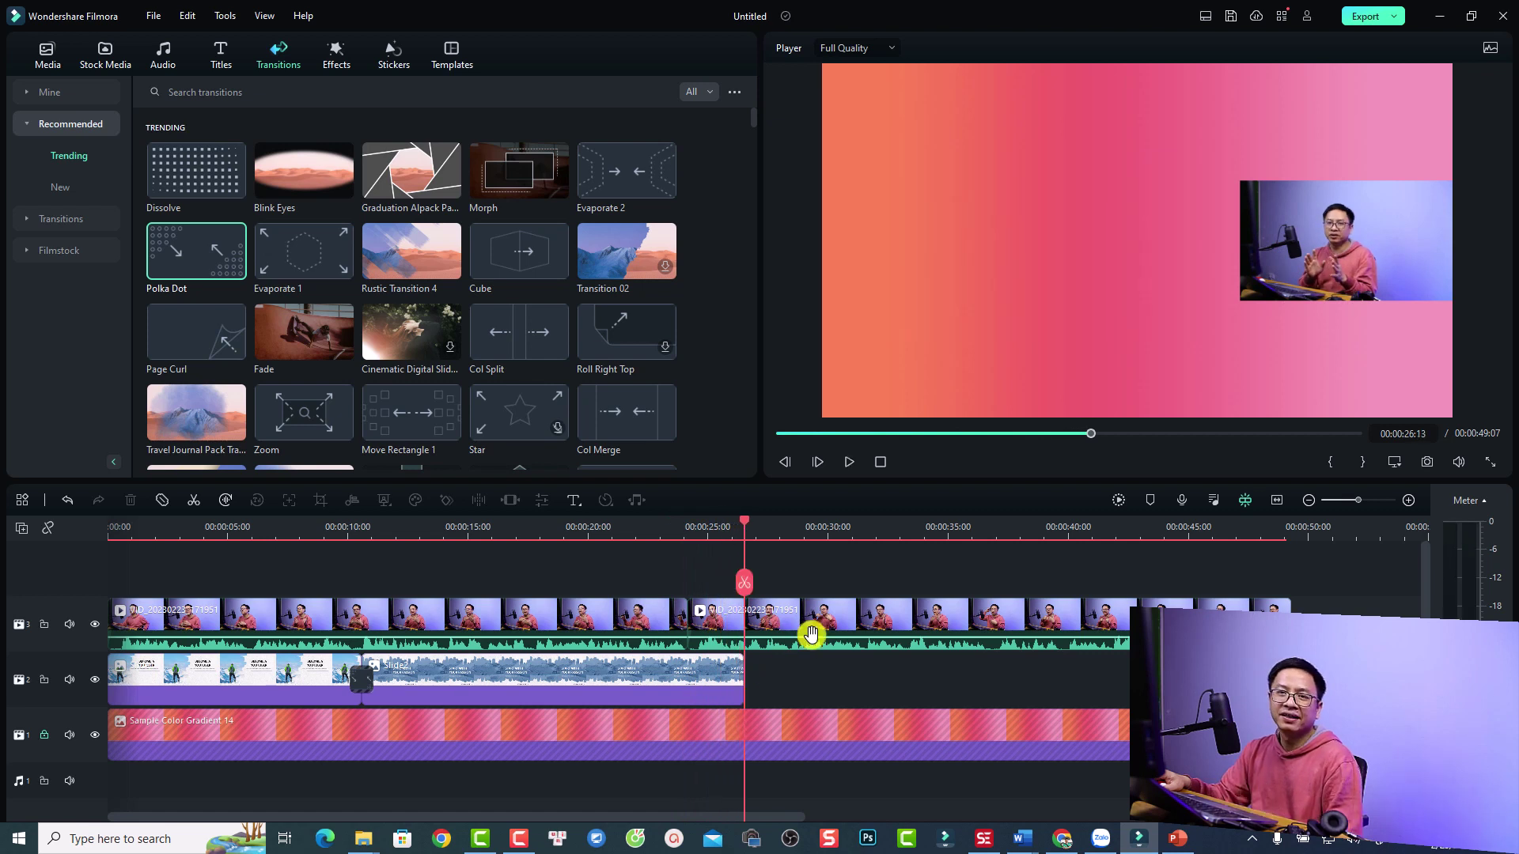
left_click(834, 614)
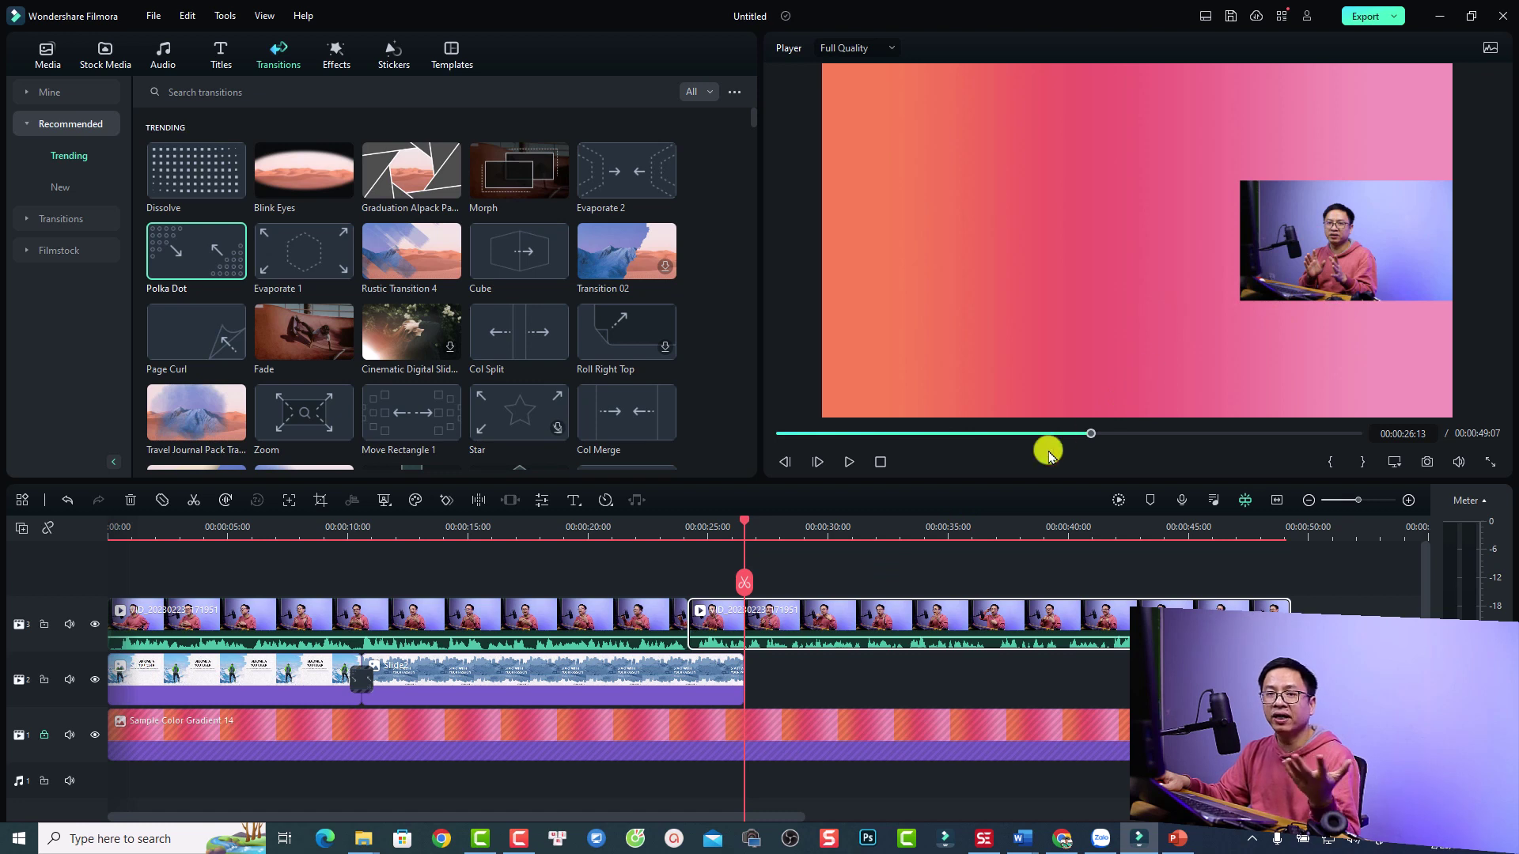
left_click(445, 501)
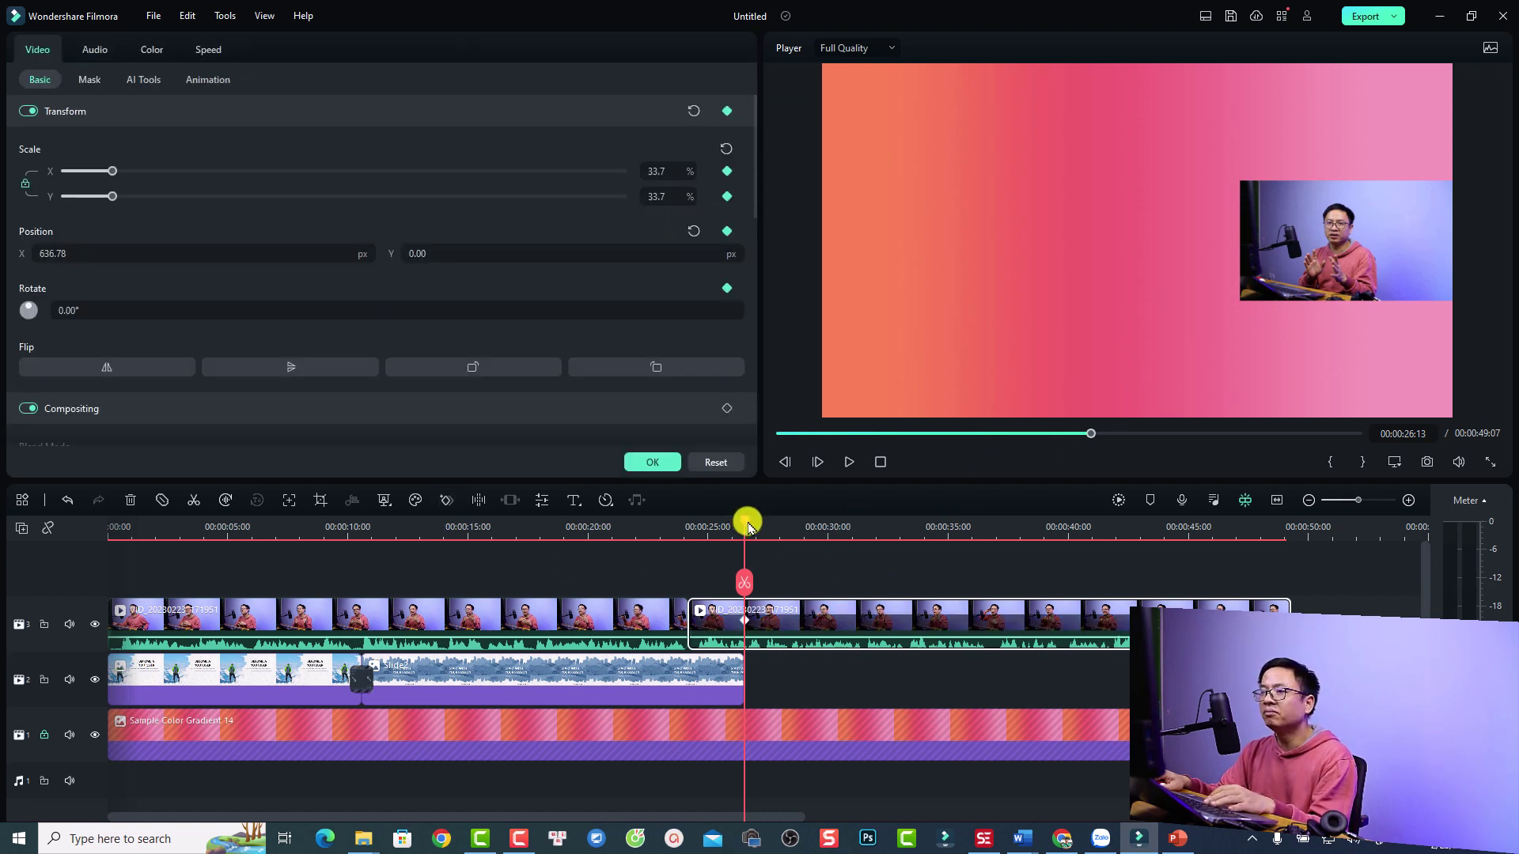
At 00:00:26:24, reset the second recording clip's scale to 100% and its position to 0, 0, forming the closing keyframe
left_click_drag(748, 527, 755, 529)
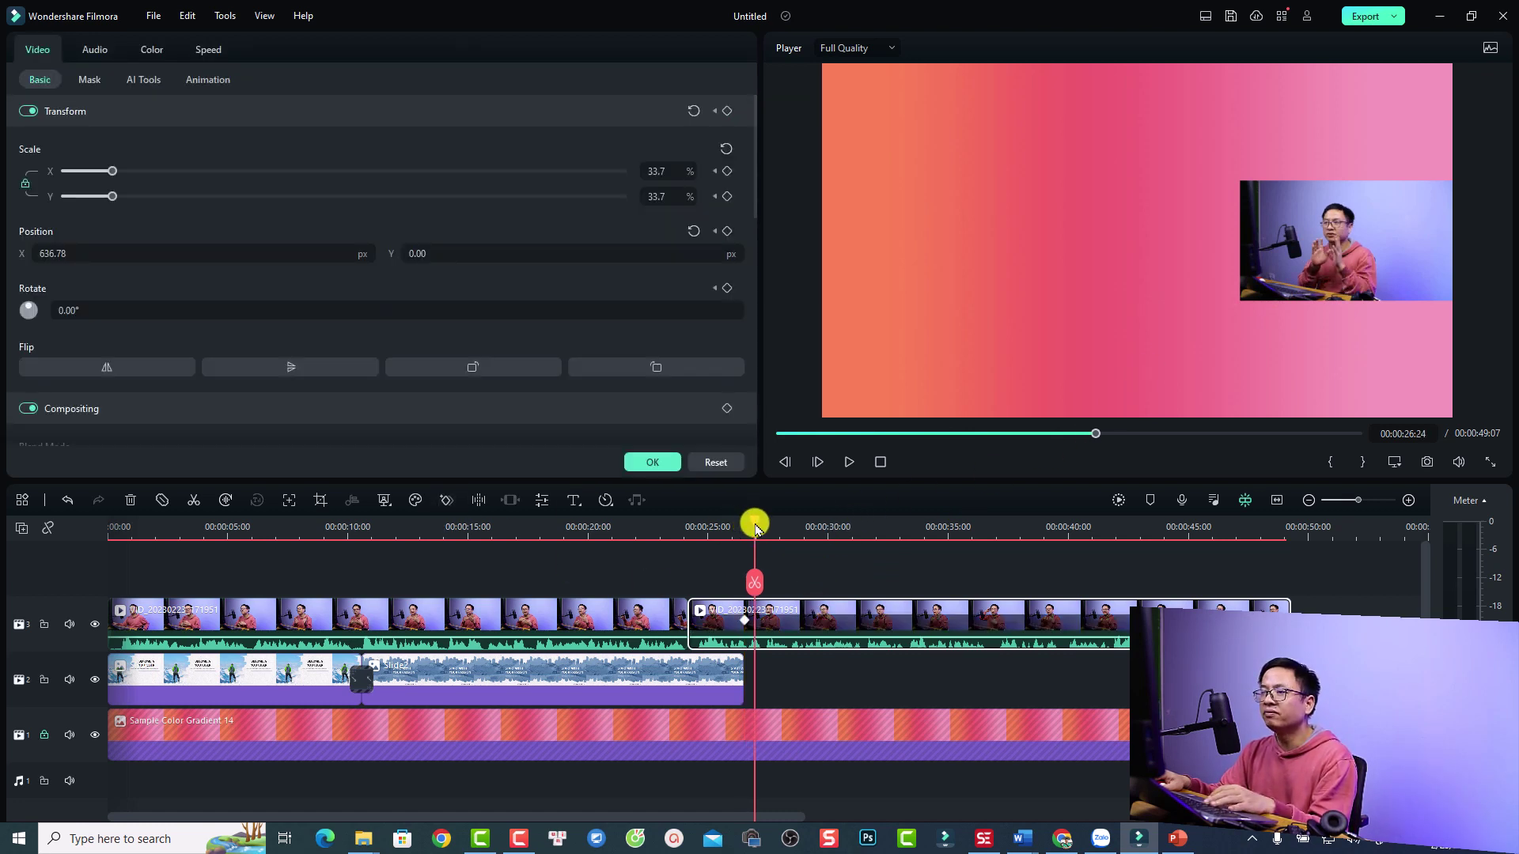
left_click(725, 151)
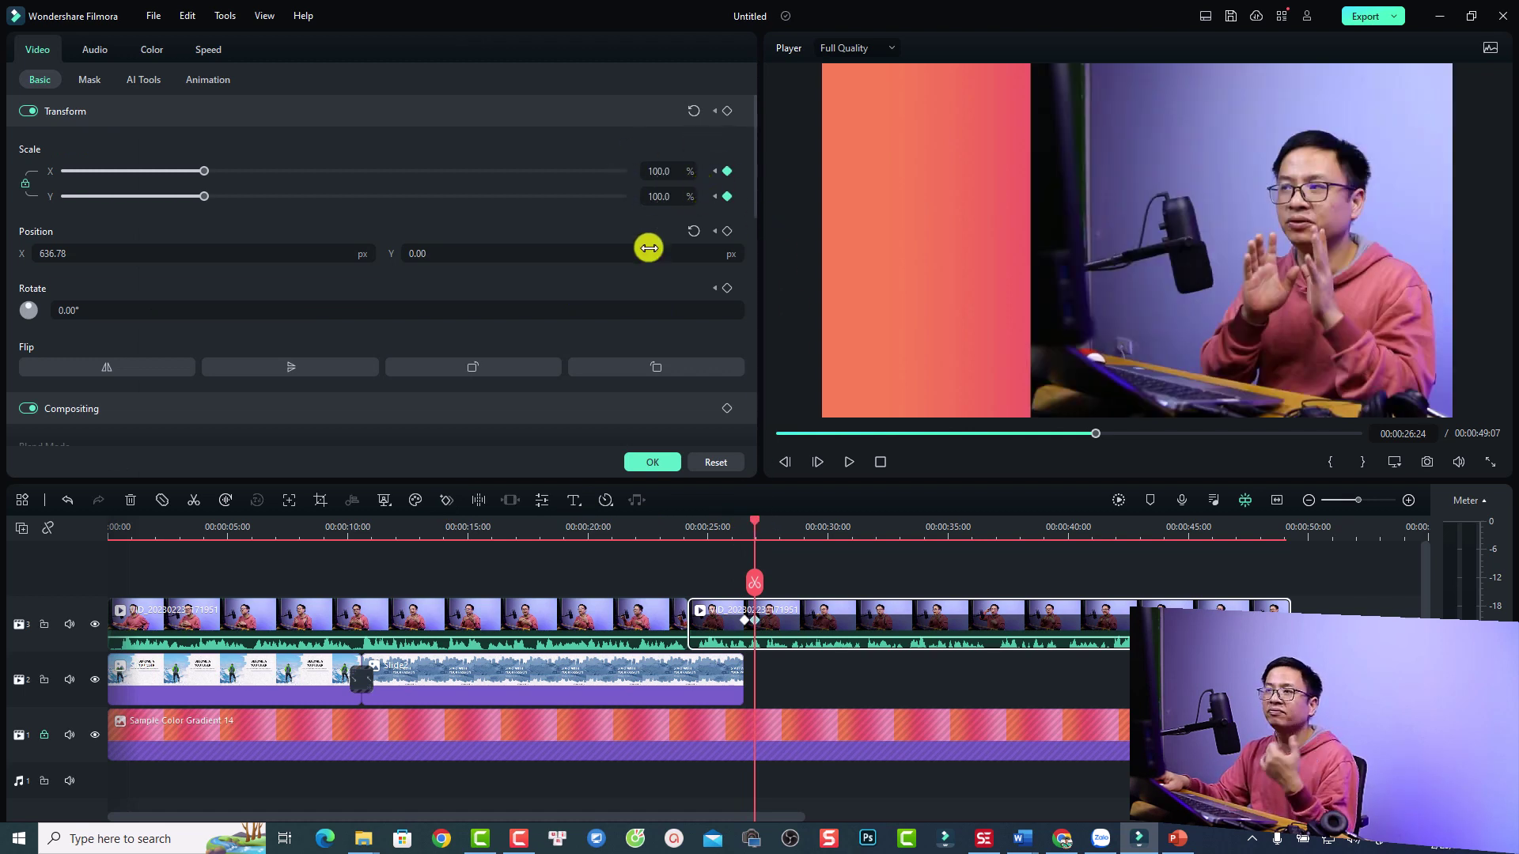
left_click(694, 232)
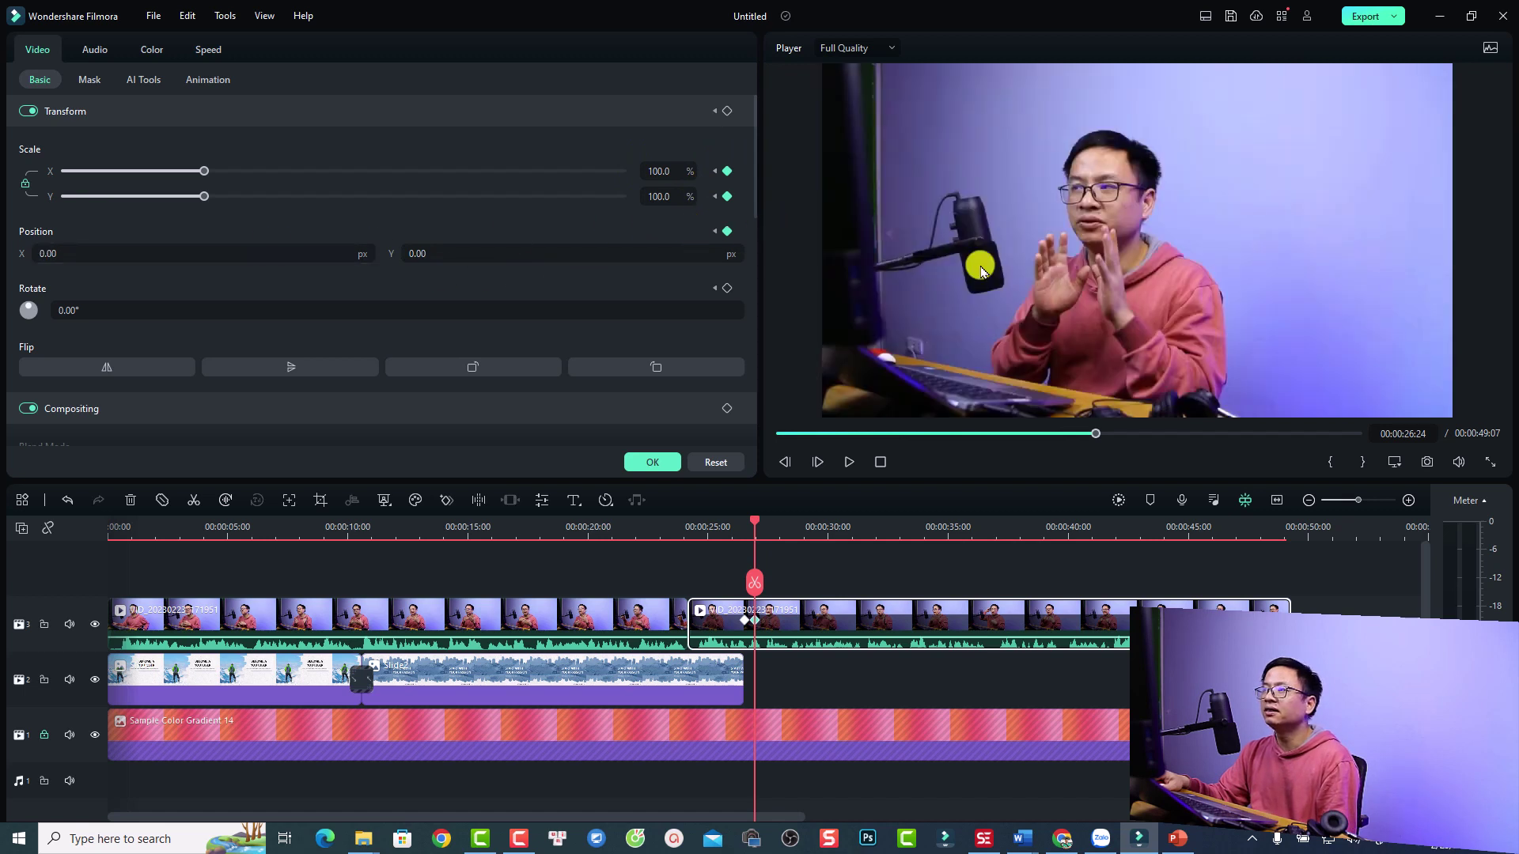
Play back the recording's zoom to full frame, starting just before its first keyframe at the end of Slide2
left_click(740, 527)
key("space")
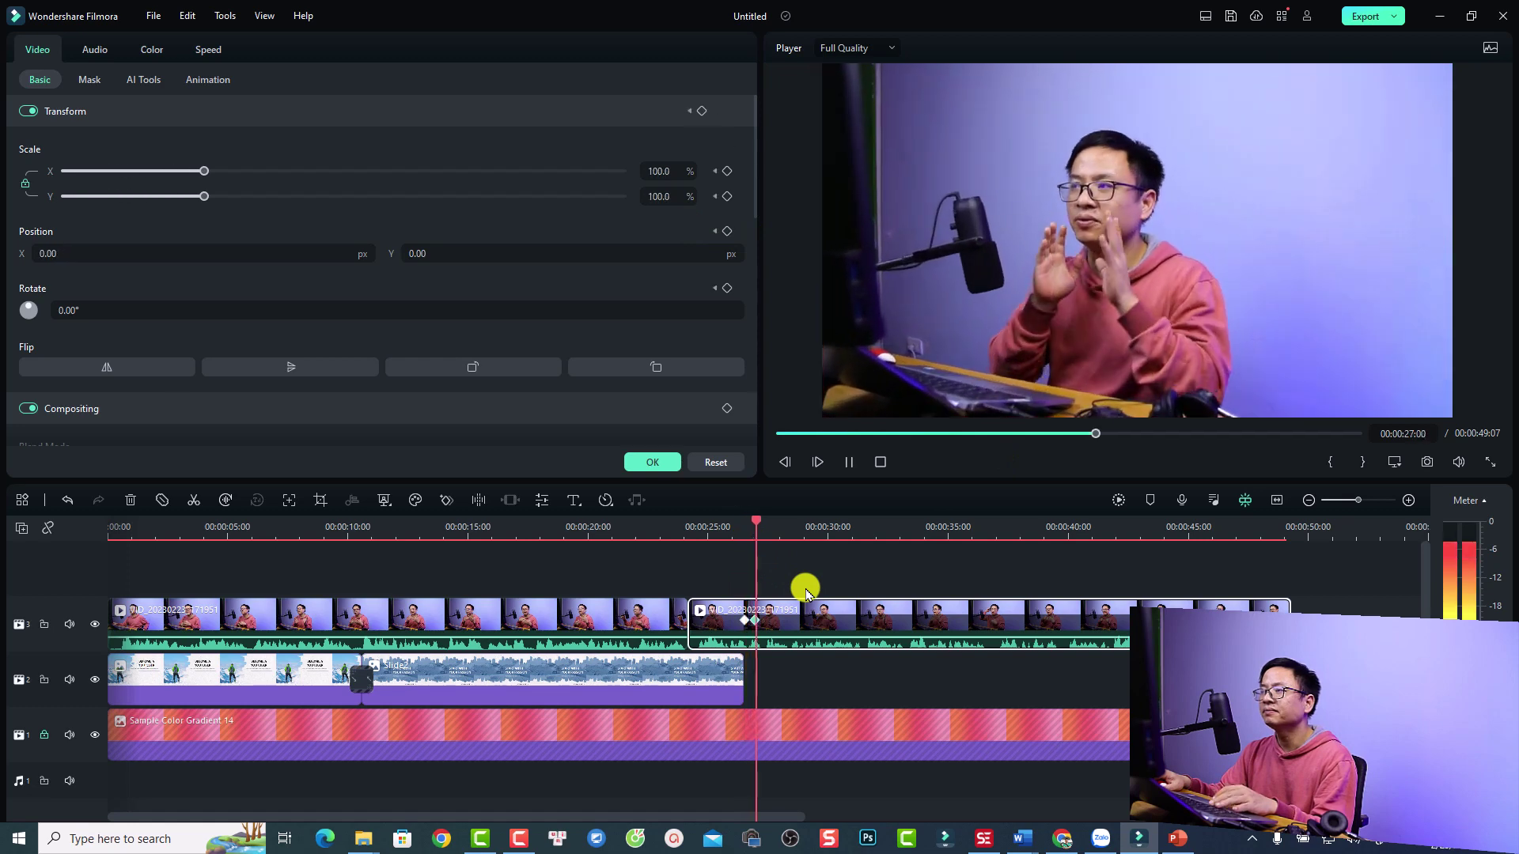
key("space")
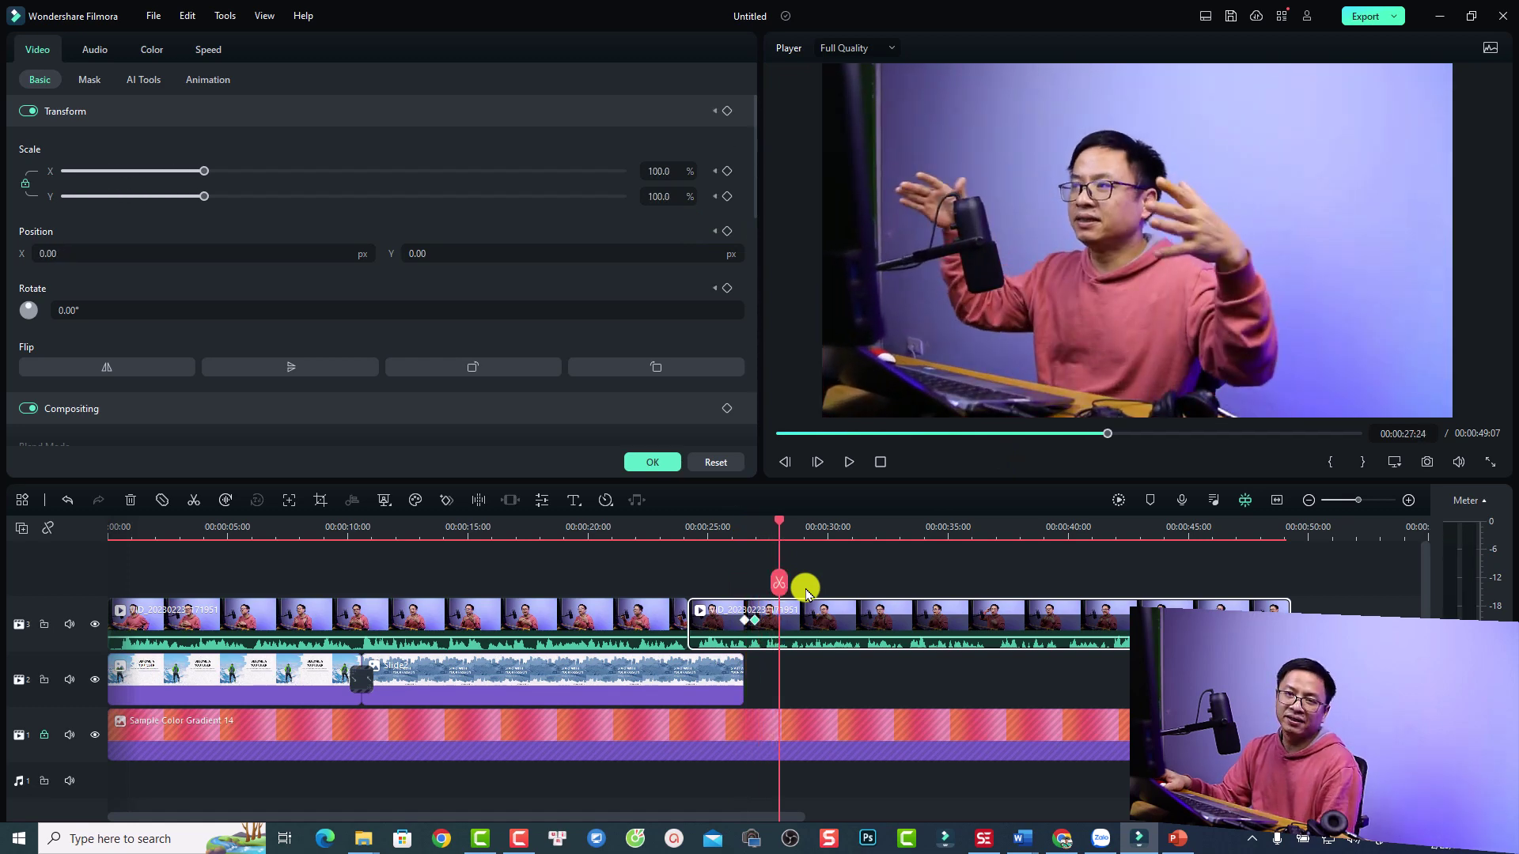